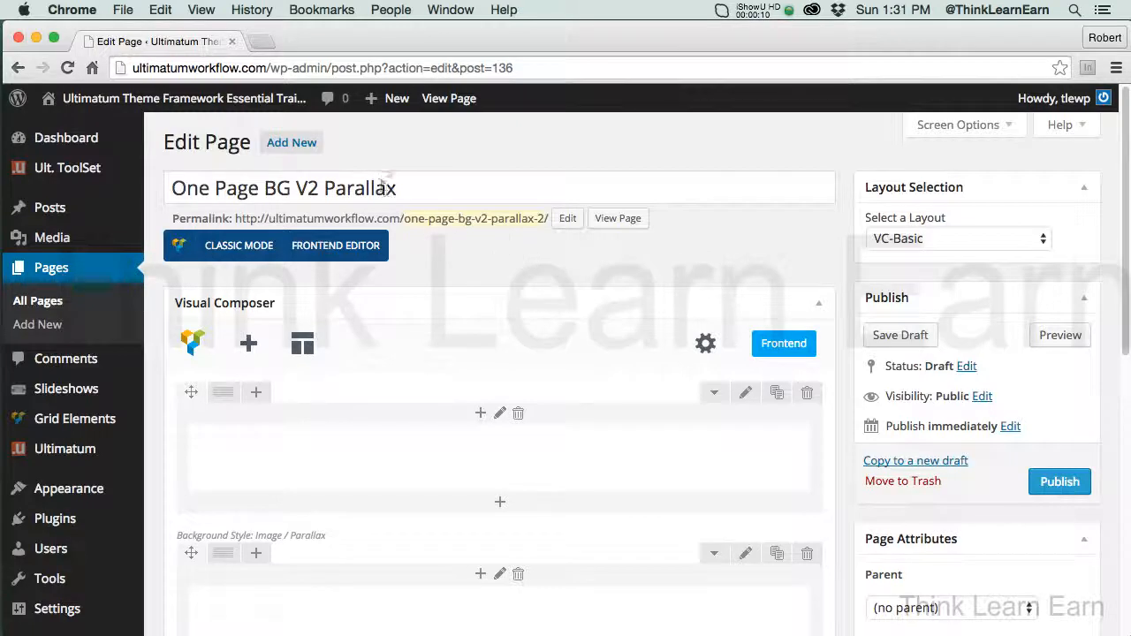
Step: Rename the page as One Page BG V3 Parallax FT and publish it
{"action": "left_click_drag", "start_coordinate": [311, 191], "coordinate": [316, 189]}
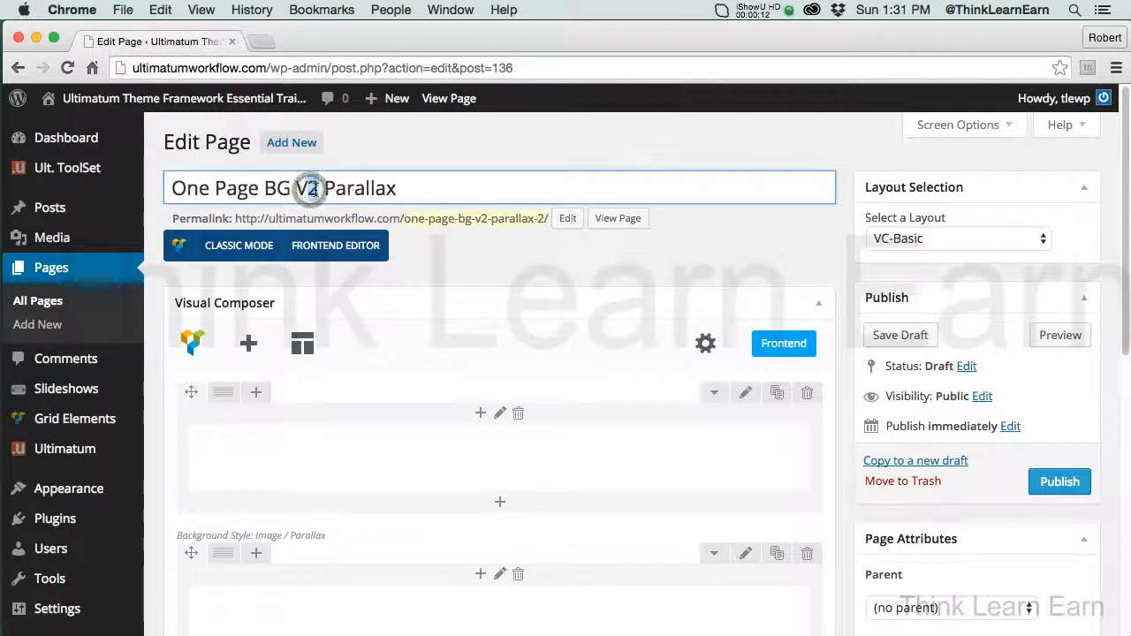
{"action": "type", "text": "3"}
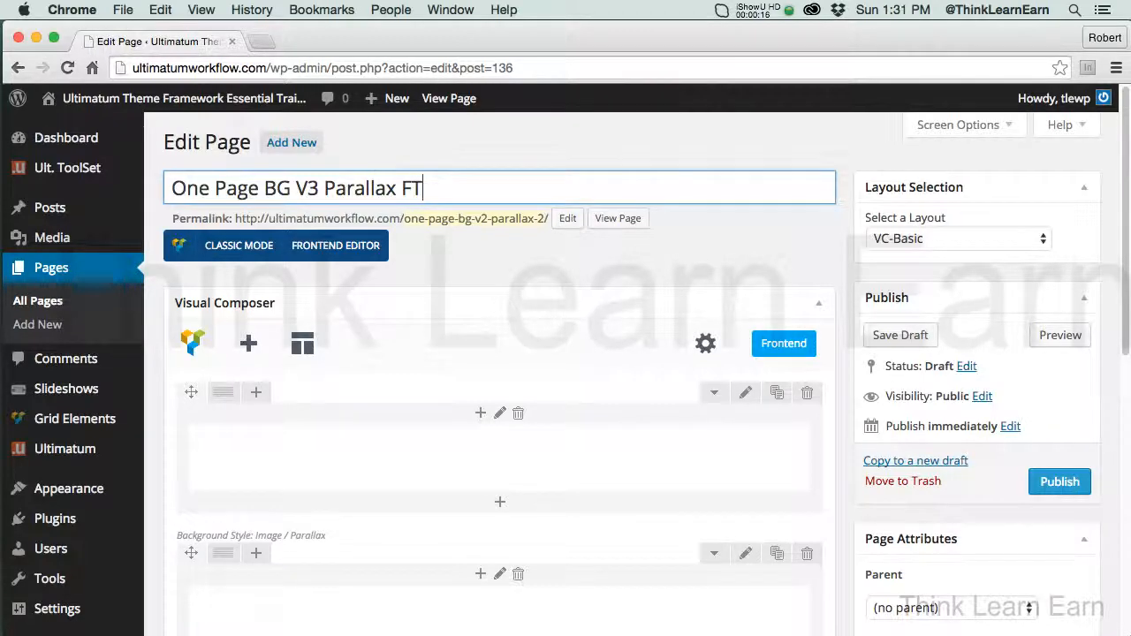
{"action": "left_click", "coordinate": [1060, 486]}
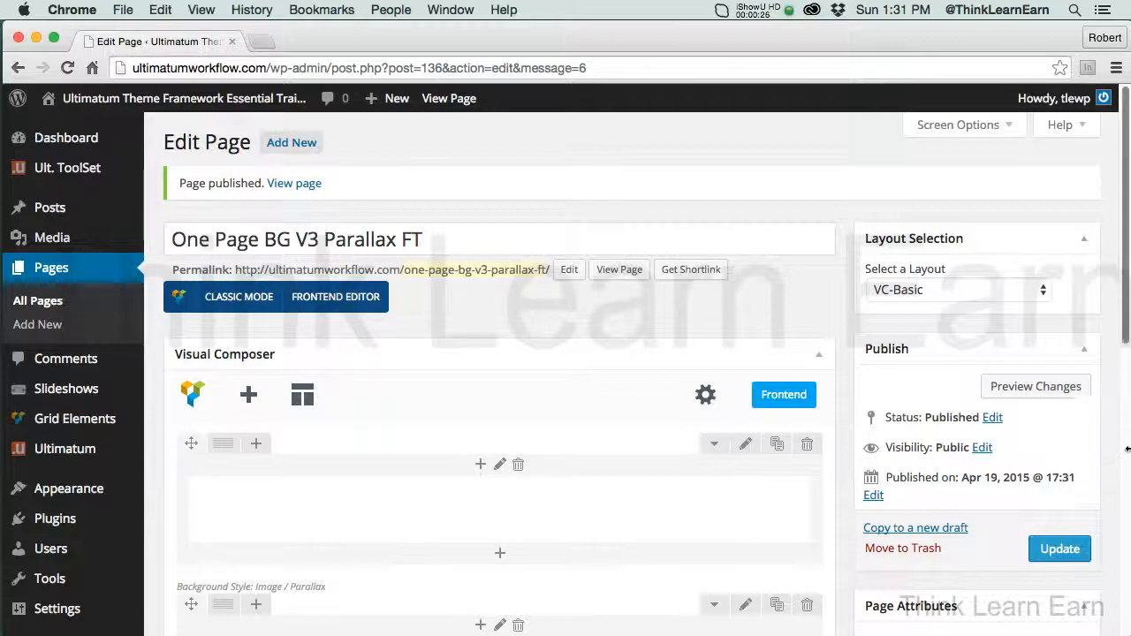
Step: Delete every row below the first row of the page layout, including the THINK WORDPRESS row, confirming each deletion
{"action": "scroll", "coordinate": [1120, 316], "scroll_direction": "down", "scroll_amount": 3}
{"action": "scroll", "coordinate": [1118, 316], "scroll_direction": "down", "scroll_amount": 2}
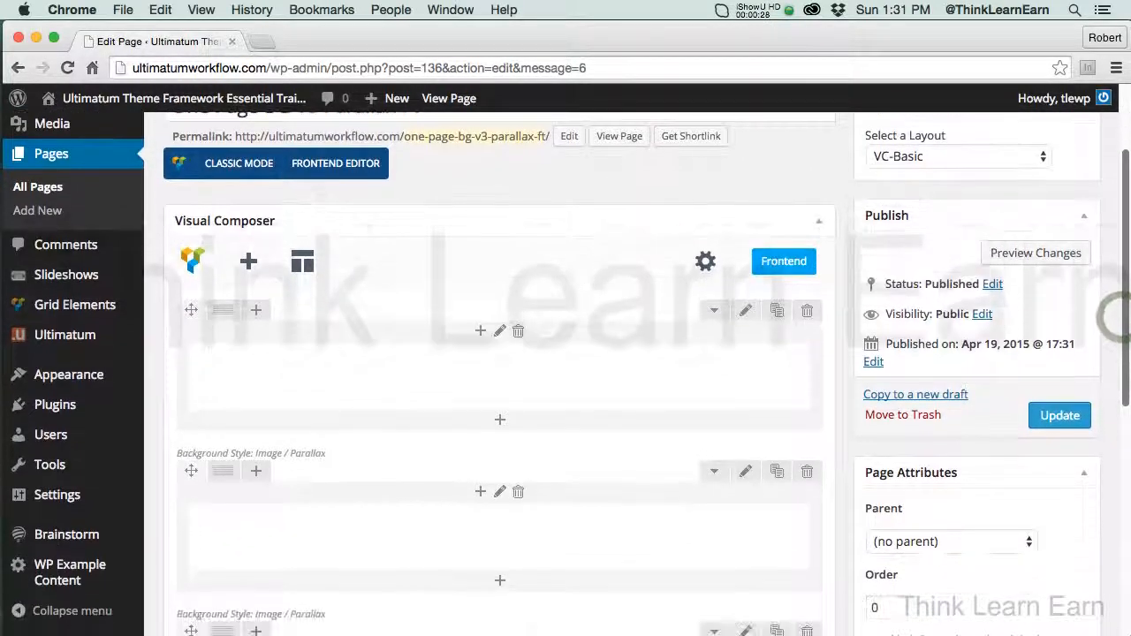
{"action": "scroll", "coordinate": [1117, 316], "scroll_direction": "down", "scroll_amount": 2}
{"action": "scroll", "coordinate": [1118, 316], "scroll_direction": "down", "scroll_amount": 3}
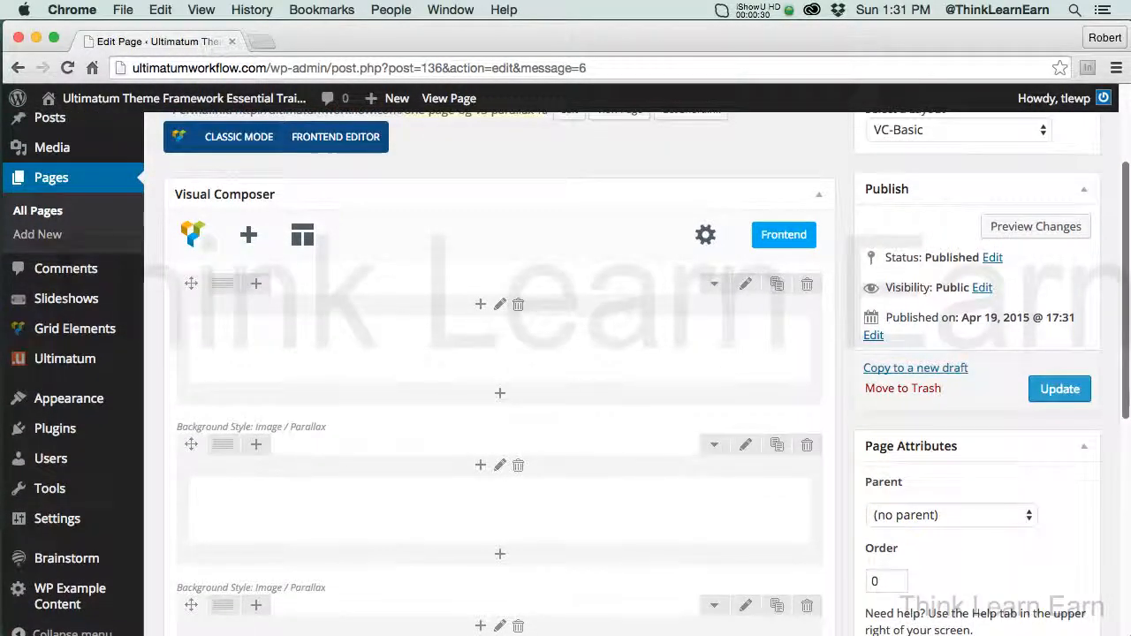
{"action": "scroll", "coordinate": [1128, 415], "scroll_direction": "up", "scroll_amount": 3}
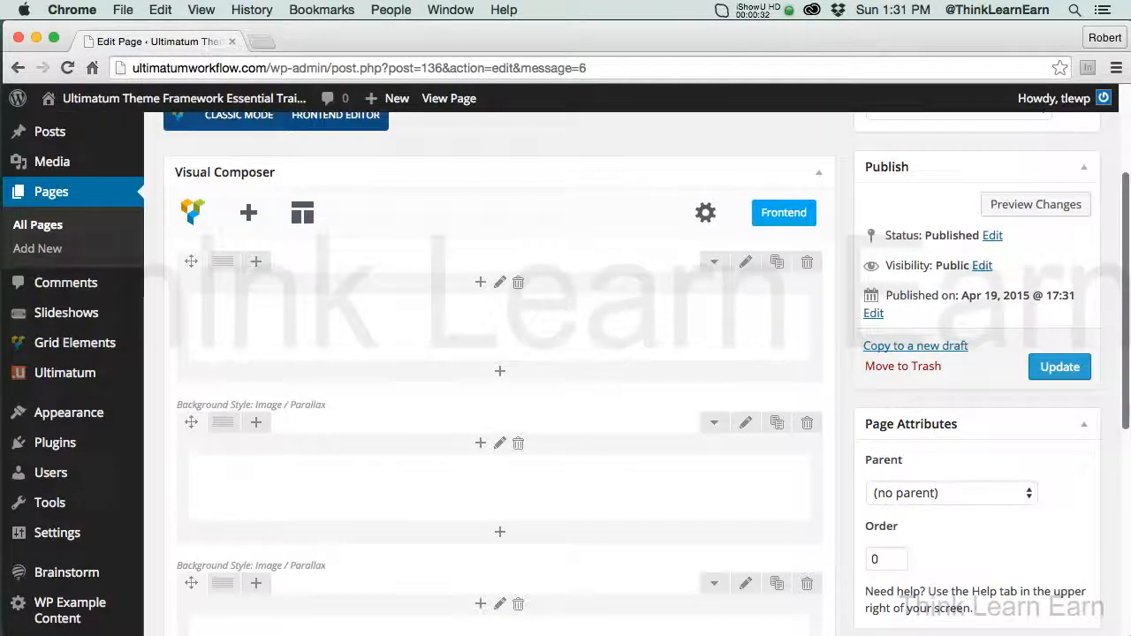
{"action": "scroll", "coordinate": [1128, 415], "scroll_direction": "down", "scroll_amount": 2}
{"action": "mouse_move", "coordinate": [1128, 416]}
{"action": "left_mouse_down"}
{"action": "mouse_move", "coordinate": [1128, 553]}
{"action": "mouse_move", "coordinate": [1129, 408]}
{"action": "mouse_move", "coordinate": [1127, 420]}
{"action": "left_mouse_up"}
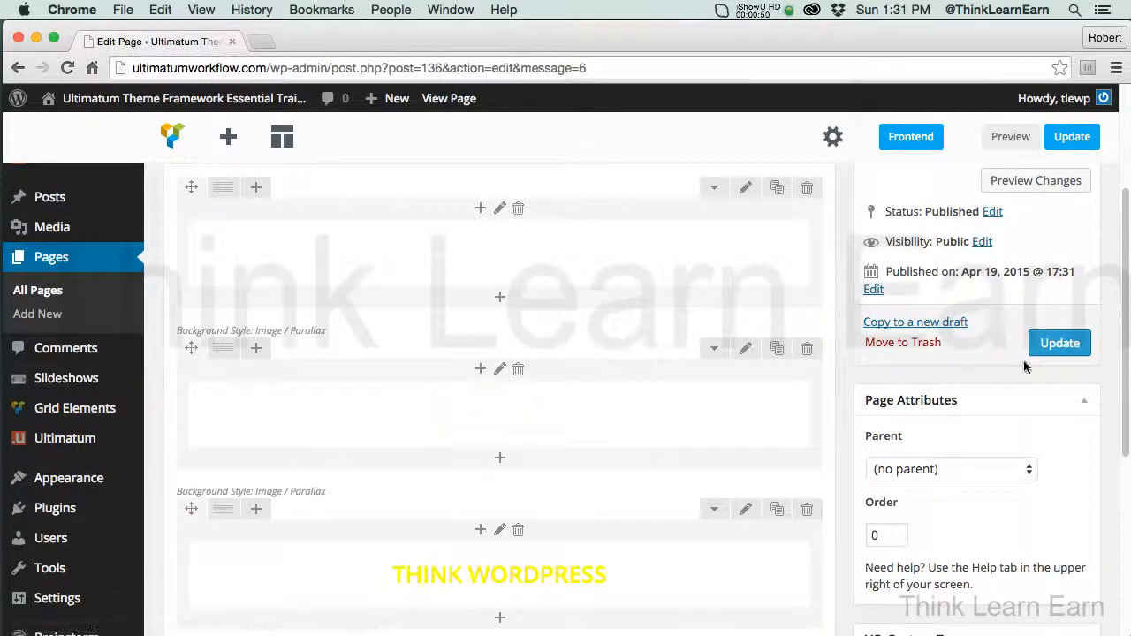
{"action": "mouse_move", "coordinate": [1128, 336]}
{"action": "left_mouse_down"}
{"action": "mouse_move", "coordinate": [1126, 326]}
{"action": "mouse_move", "coordinate": [1122, 404]}
{"action": "mouse_move", "coordinate": [1123, 323]}
{"action": "left_mouse_up"}
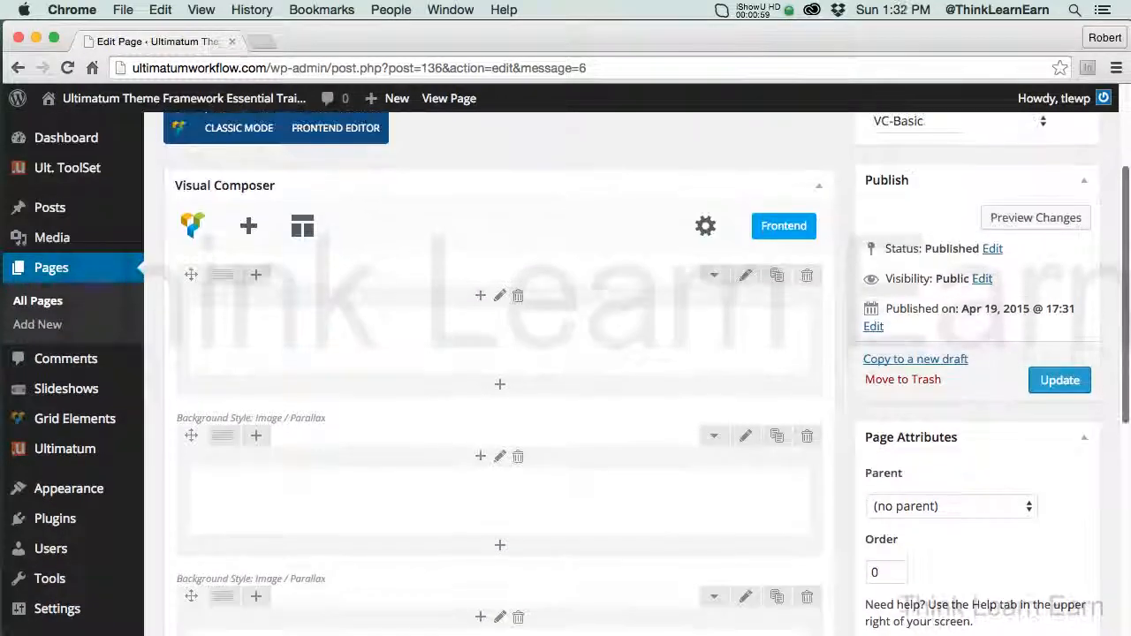
{"action": "left_click", "coordinate": [808, 441]}
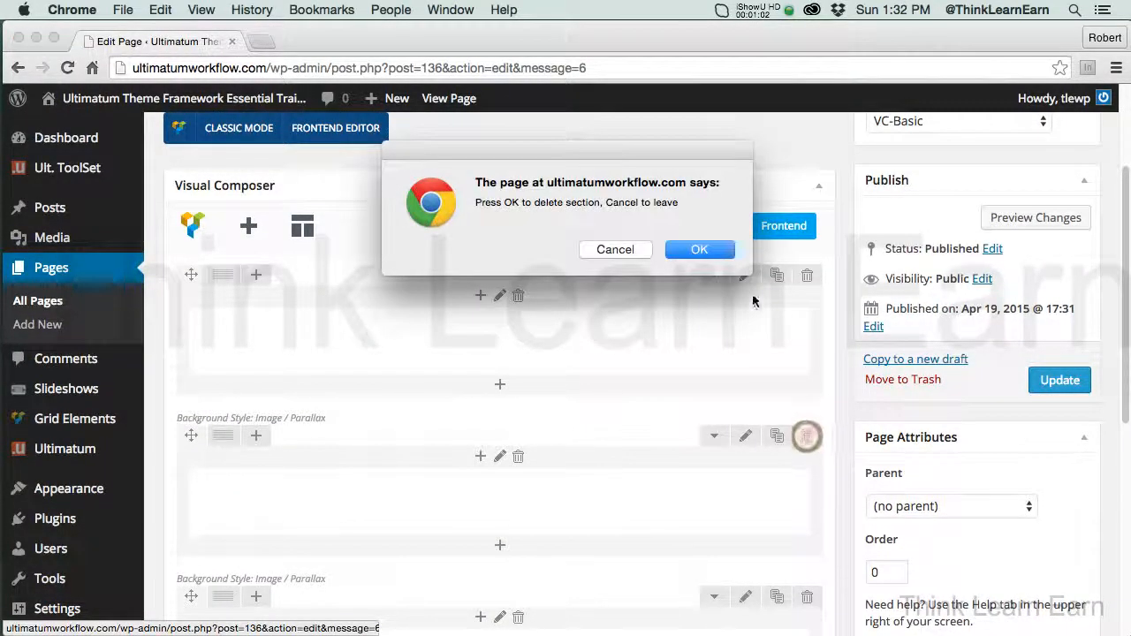
{"action": "left_click", "coordinate": [719, 249]}
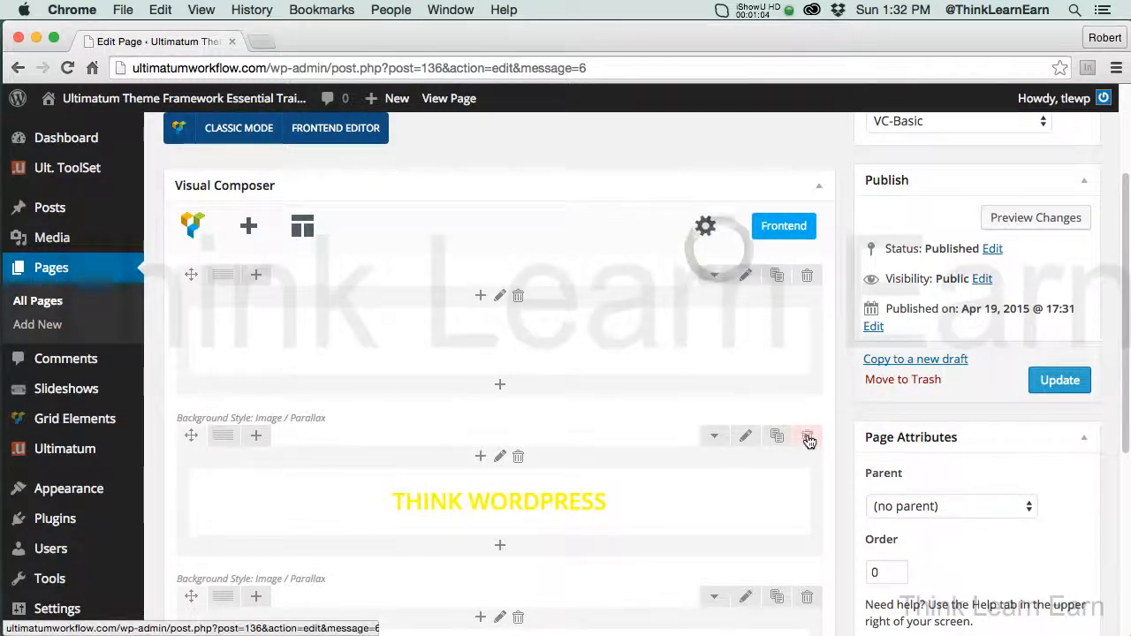
{"action": "left_click", "coordinate": [808, 437]}
{"action": "left_click", "coordinate": [717, 252]}
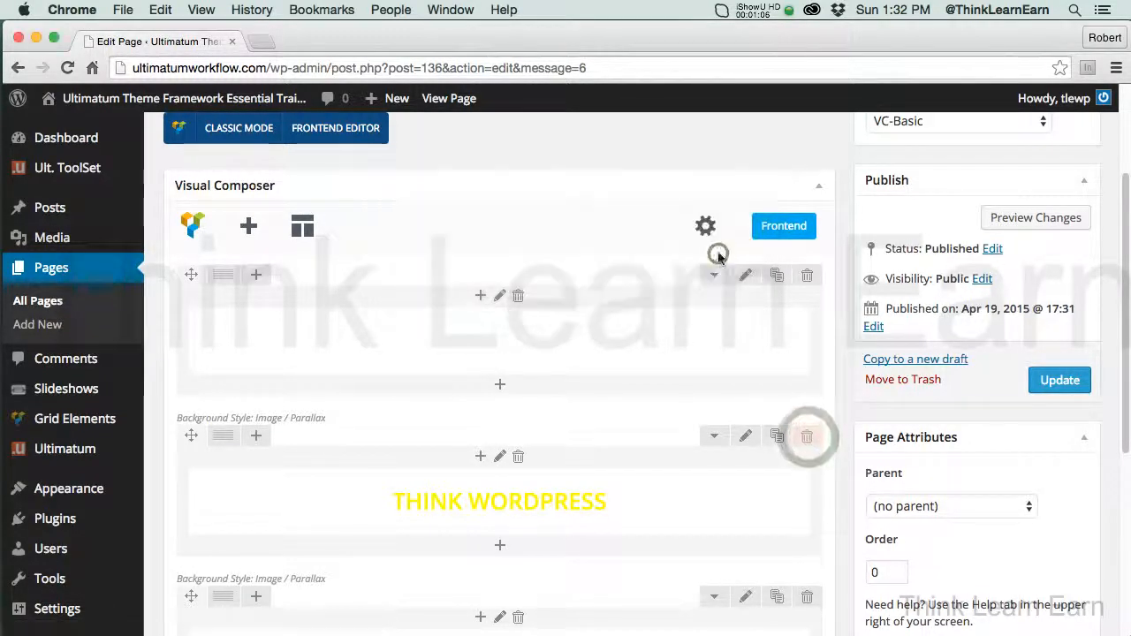
{"action": "left_click", "coordinate": [808, 439]}
{"action": "left_click", "coordinate": [715, 250]}
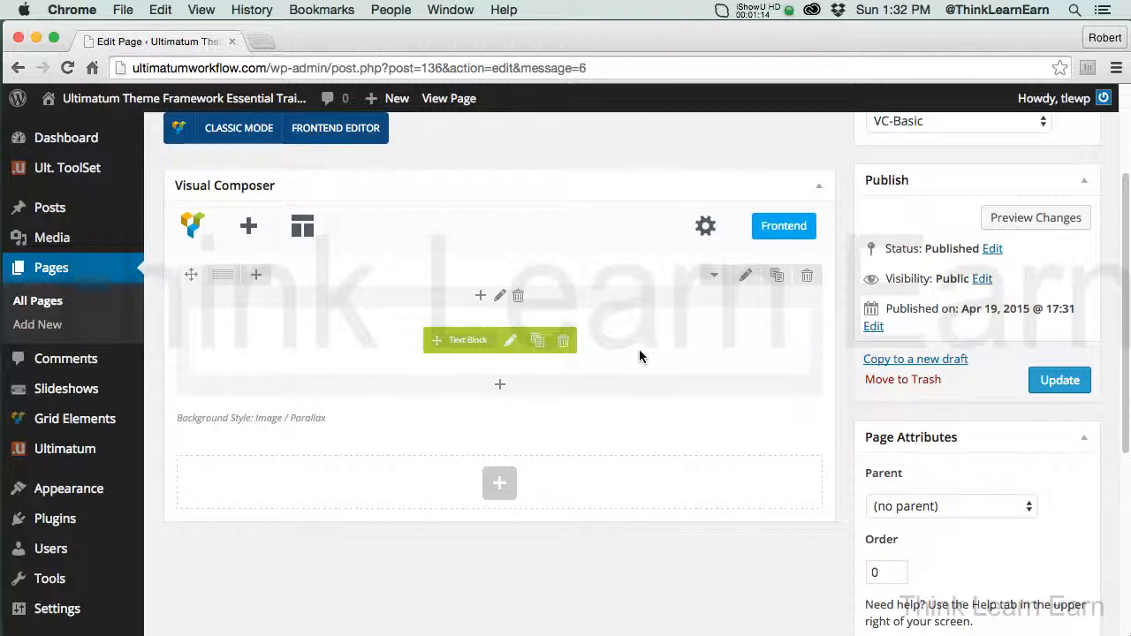
Step: Check the Ultimate VC Addons elements, search the element library for "fan", and close it without adding anything
{"action": "left_click", "coordinate": [609, 344]}
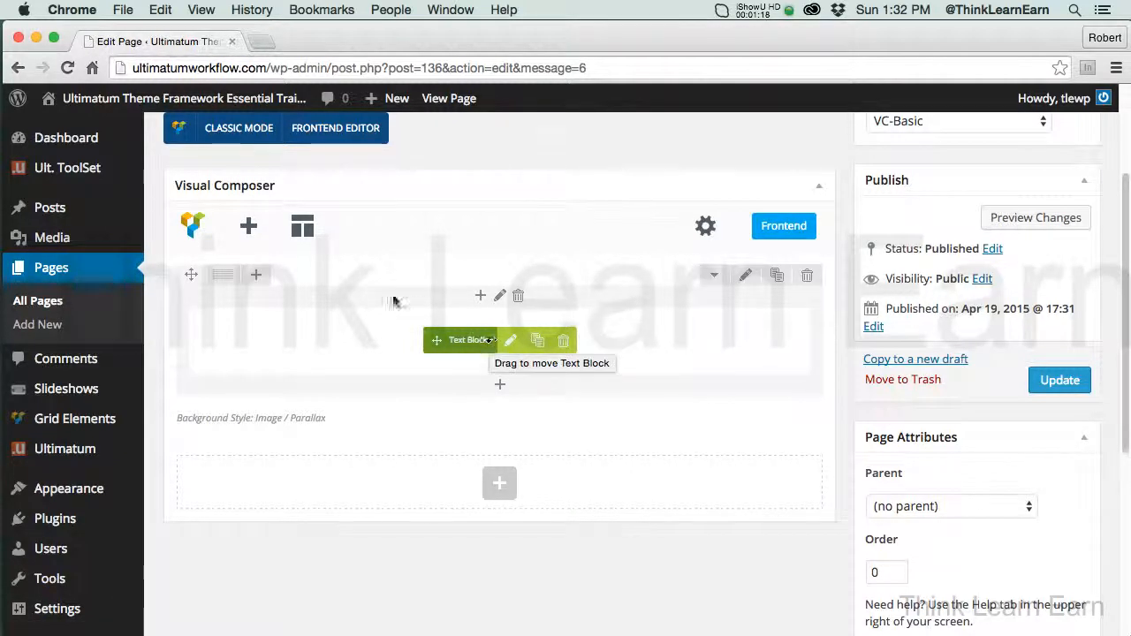
{"action": "left_click", "coordinate": [250, 228]}
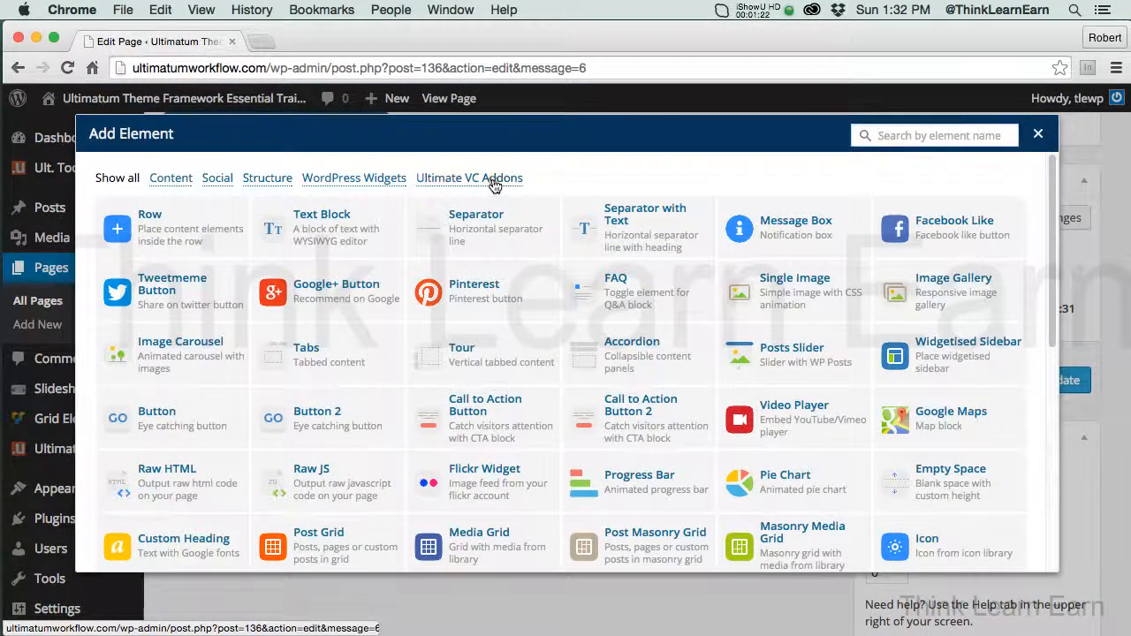
{"action": "left_click", "coordinate": [500, 181]}
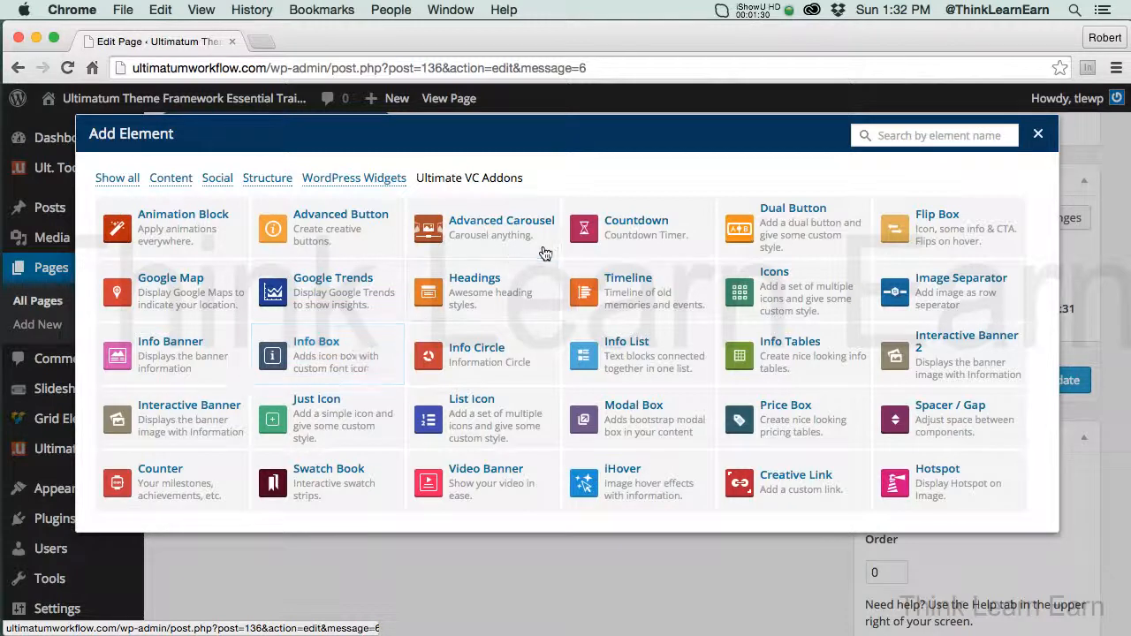
{"action": "left_click", "coordinate": [903, 137]}
{"action": "type", "text": "fan"}
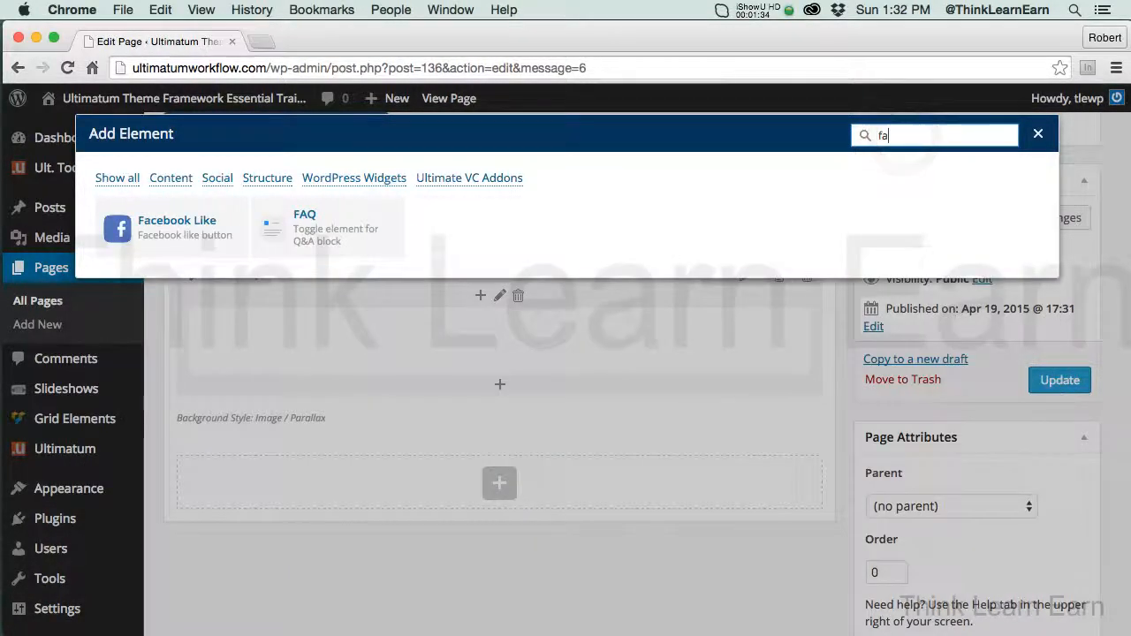
{"action": "left_click", "coordinate": [1038, 134]}
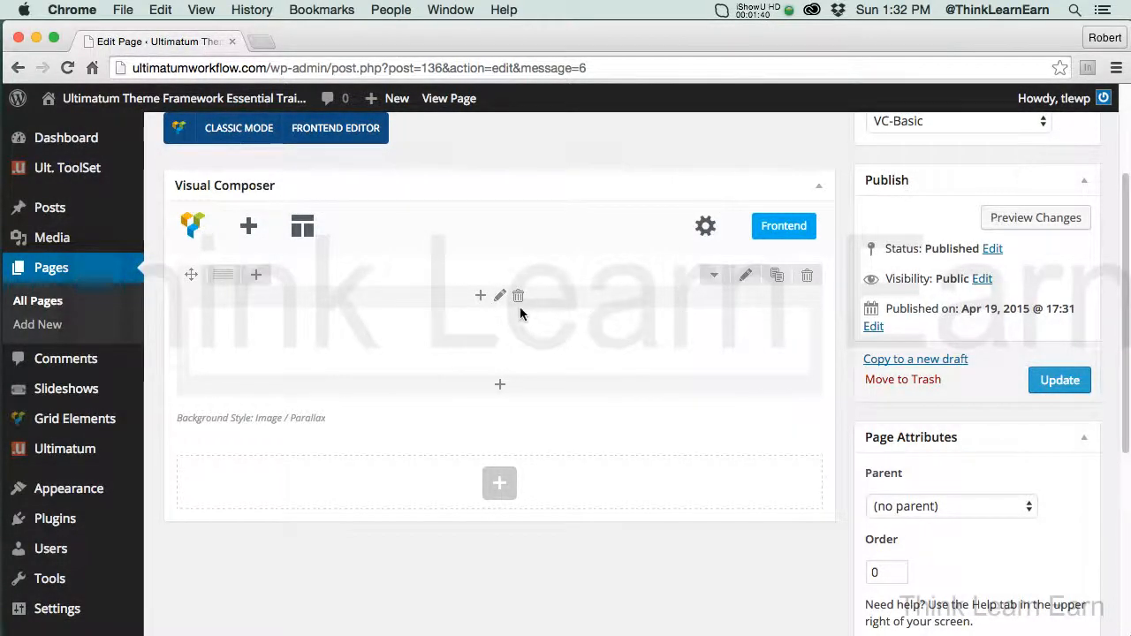
{"action": "mouse_move", "coordinate": [133, 436]}
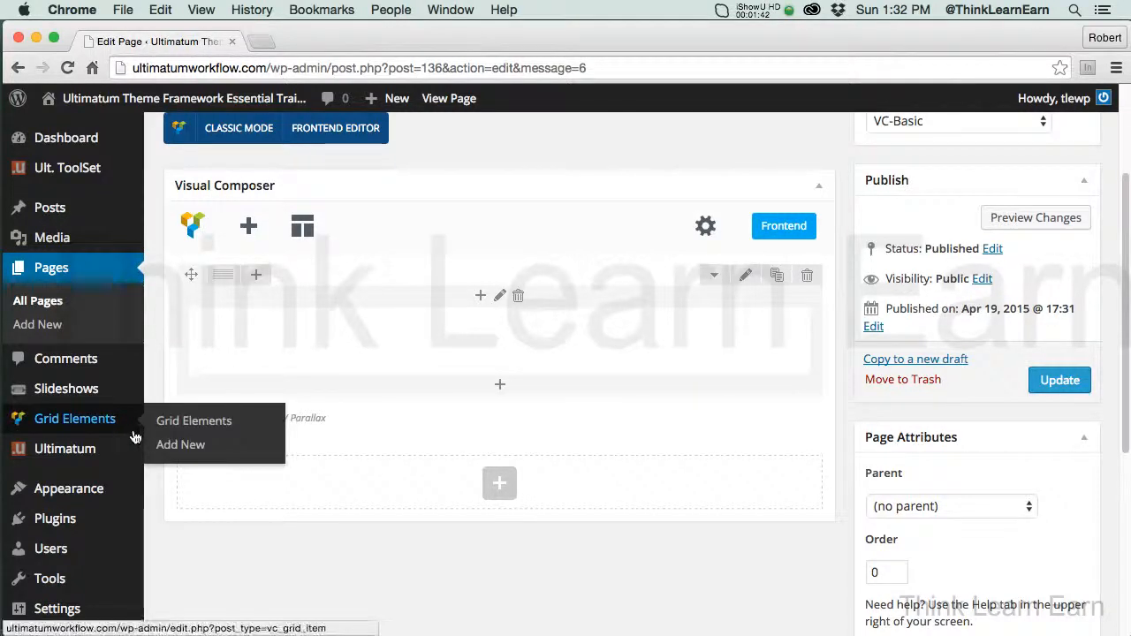
{"action": "mouse_move", "coordinate": [79, 527]}
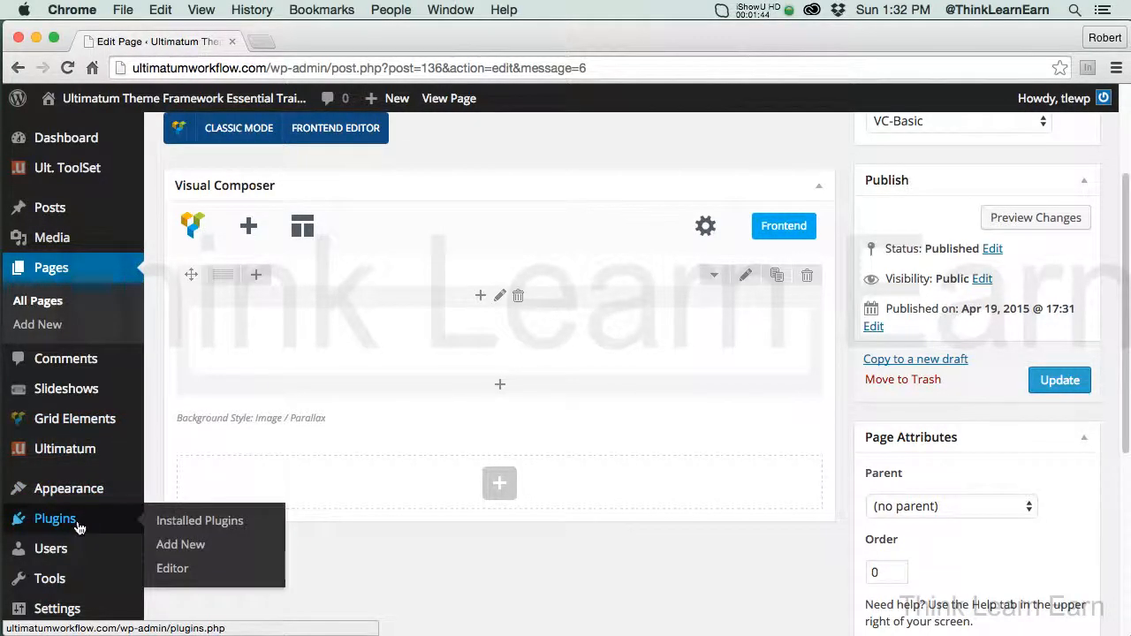
{"action": "left_click_drag", "start_coordinate": [1124, 227], "coordinate": [1123, 328]}
{"action": "mouse_move", "coordinate": [70, 534]}
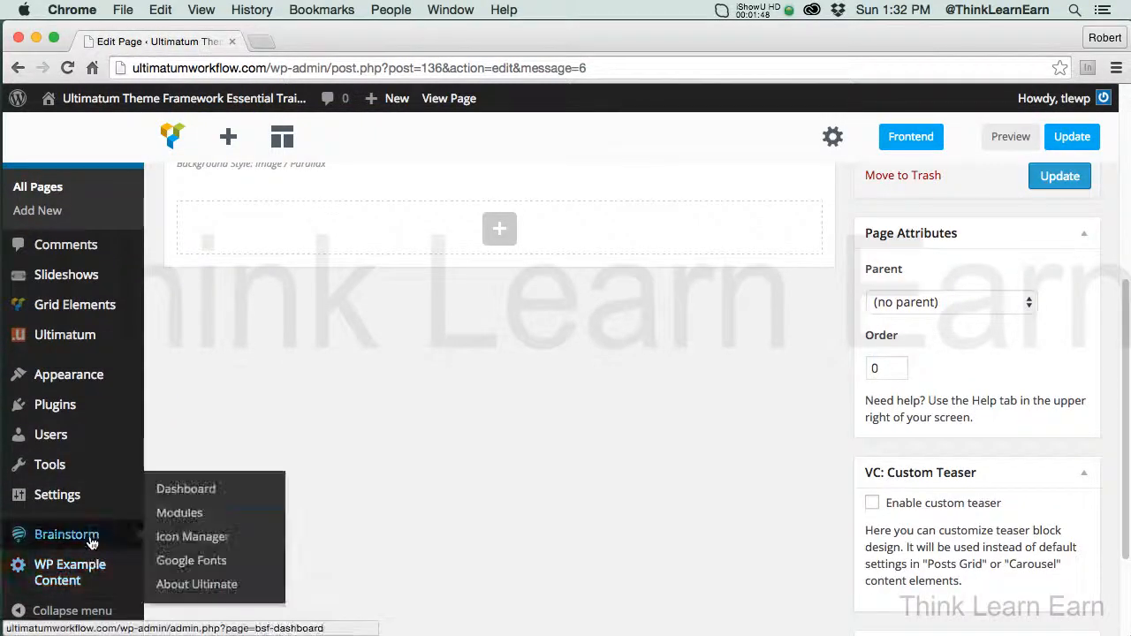
{"action": "left_click", "coordinate": [202, 494]}
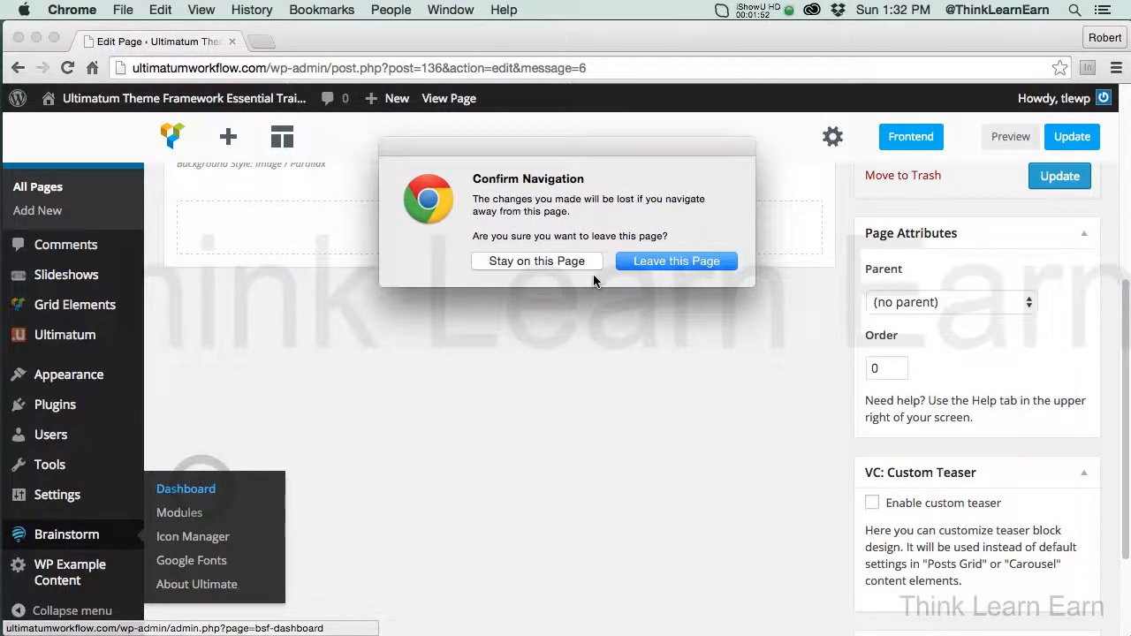
{"action": "left_click", "coordinate": [512, 260]}
Step: Update the page and open the settings of the installed Ultimate Addons for Visual Composer plugin
{"action": "left_click", "coordinate": [1062, 178]}
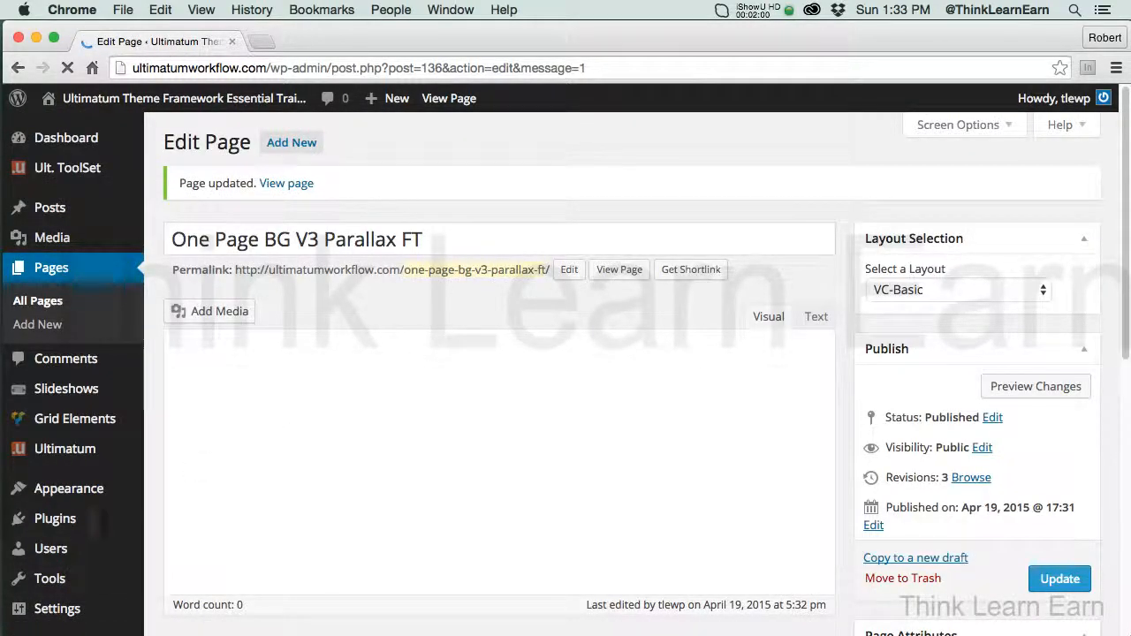
{"action": "mouse_move", "coordinate": [73, 530]}
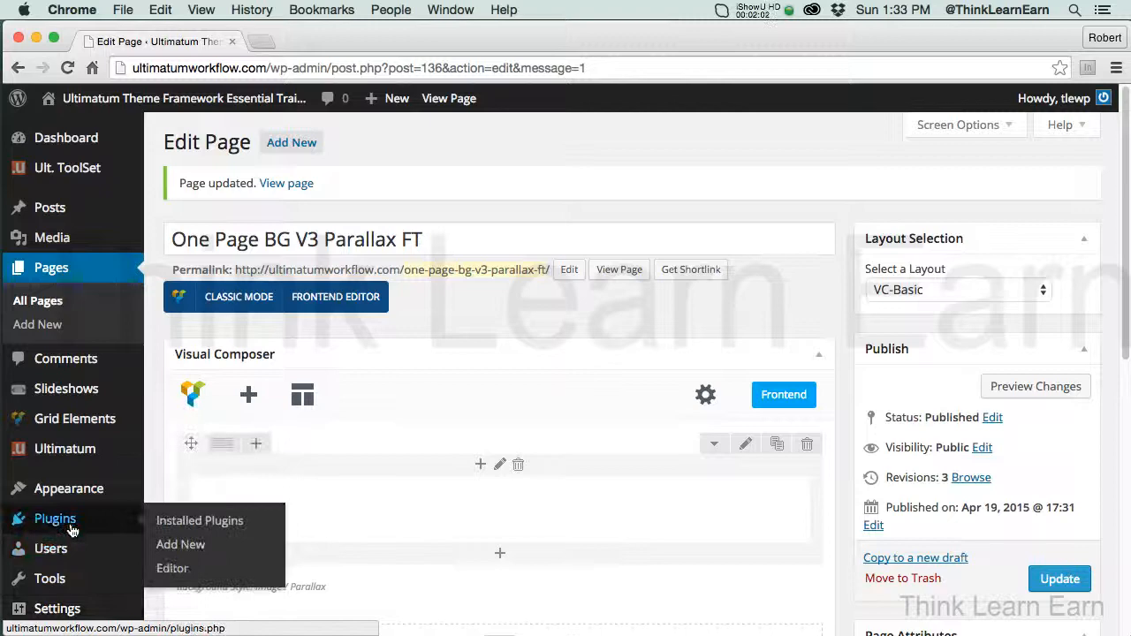
{"action": "left_click", "coordinate": [210, 524]}
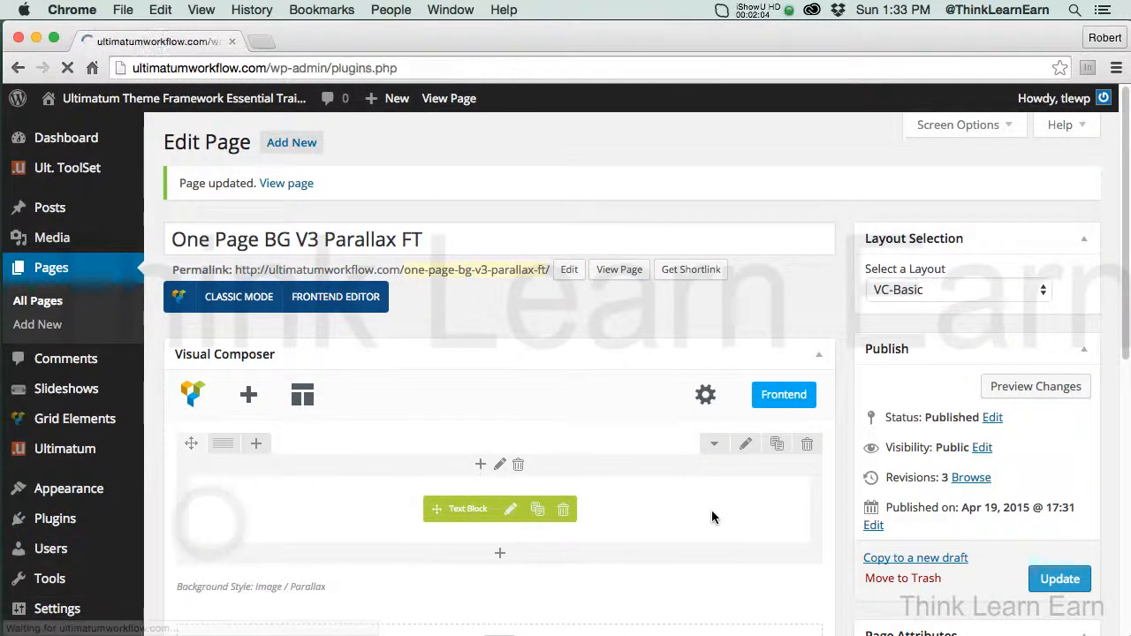
{"action": "scroll", "coordinate": [1123, 342], "scroll_direction": "down", "scroll_amount": 1}
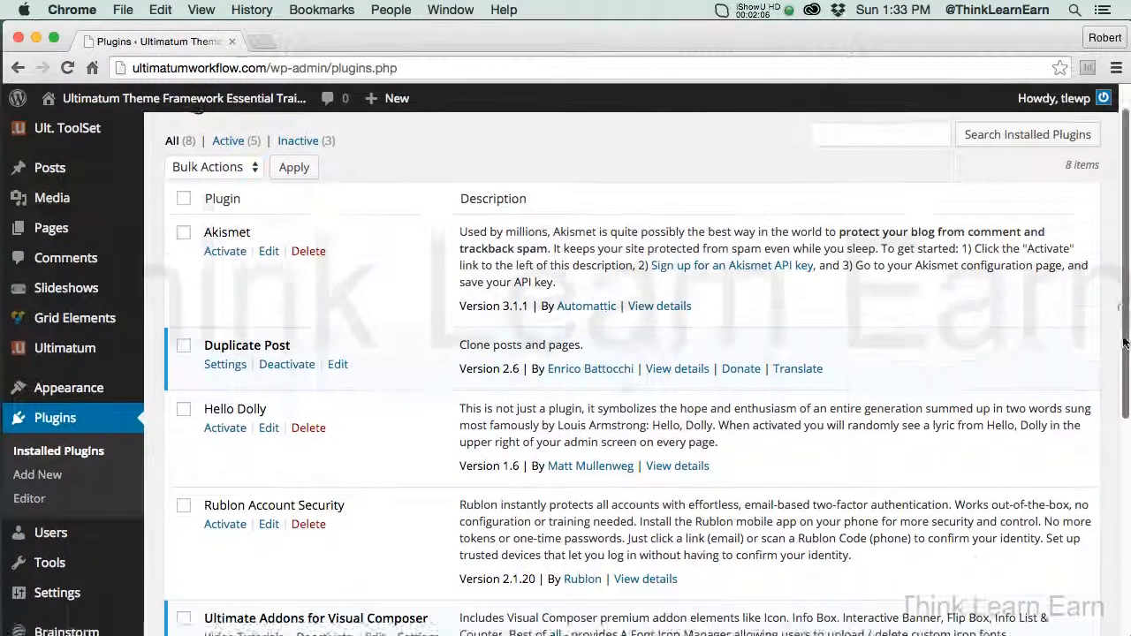
{"action": "scroll", "coordinate": [1124, 343], "scroll_direction": "down", "scroll_amount": 8}
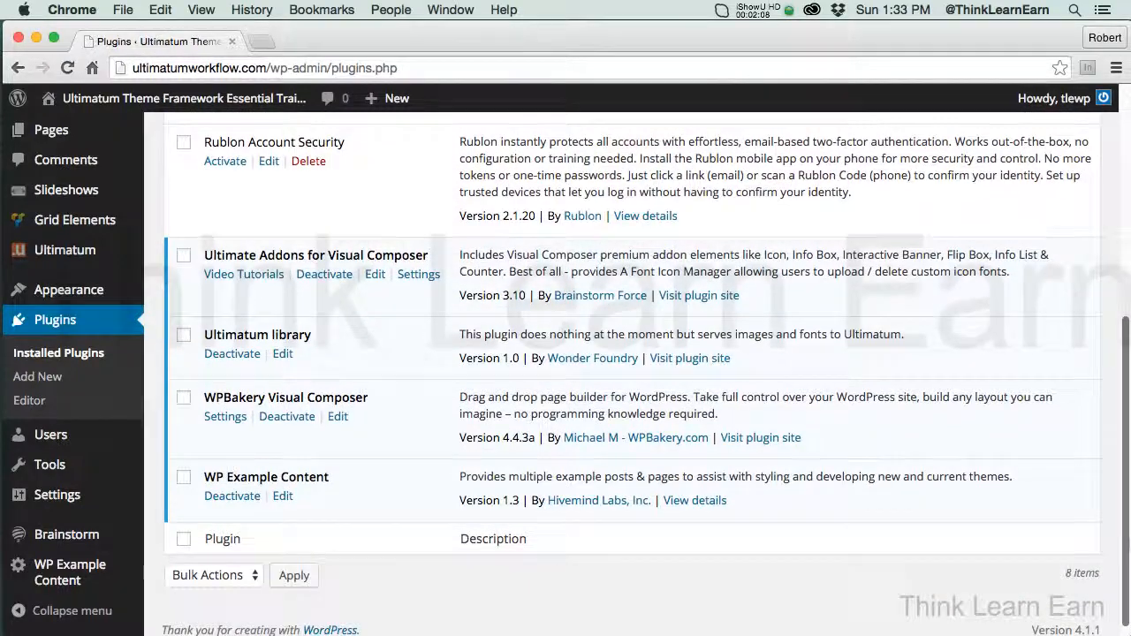
{"action": "left_click", "coordinate": [418, 275]}
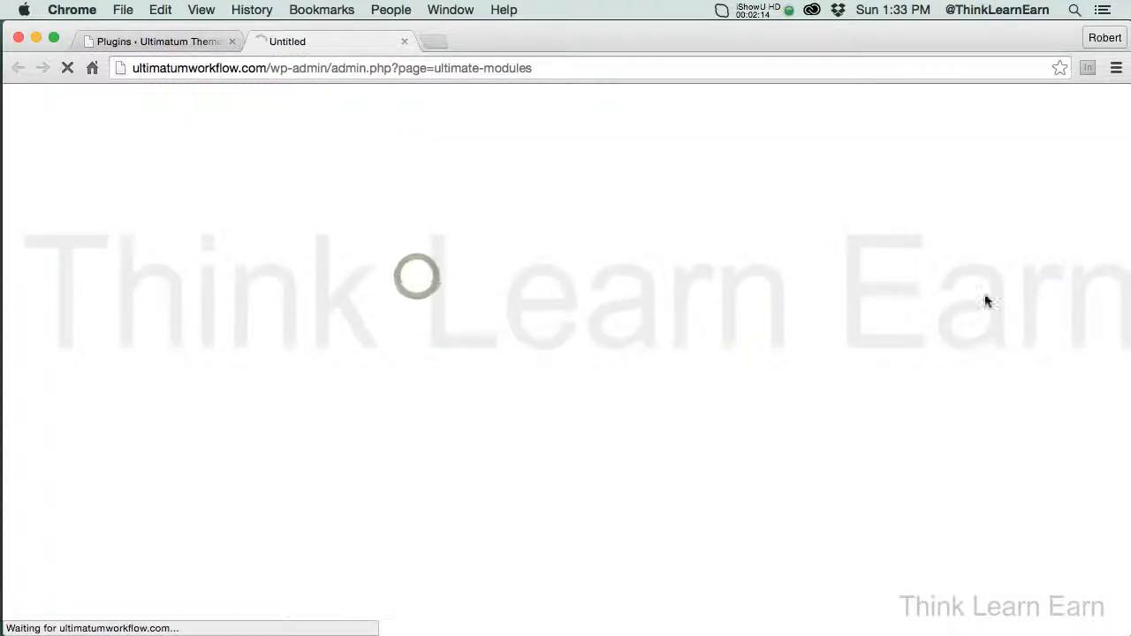
Step: Enable the Expandable Section, Highlight Box, Fancy Text and Advanced Tabs modules and save the changes
{"action": "scroll", "coordinate": [1080, 277], "scroll_direction": "down", "scroll_amount": 9}
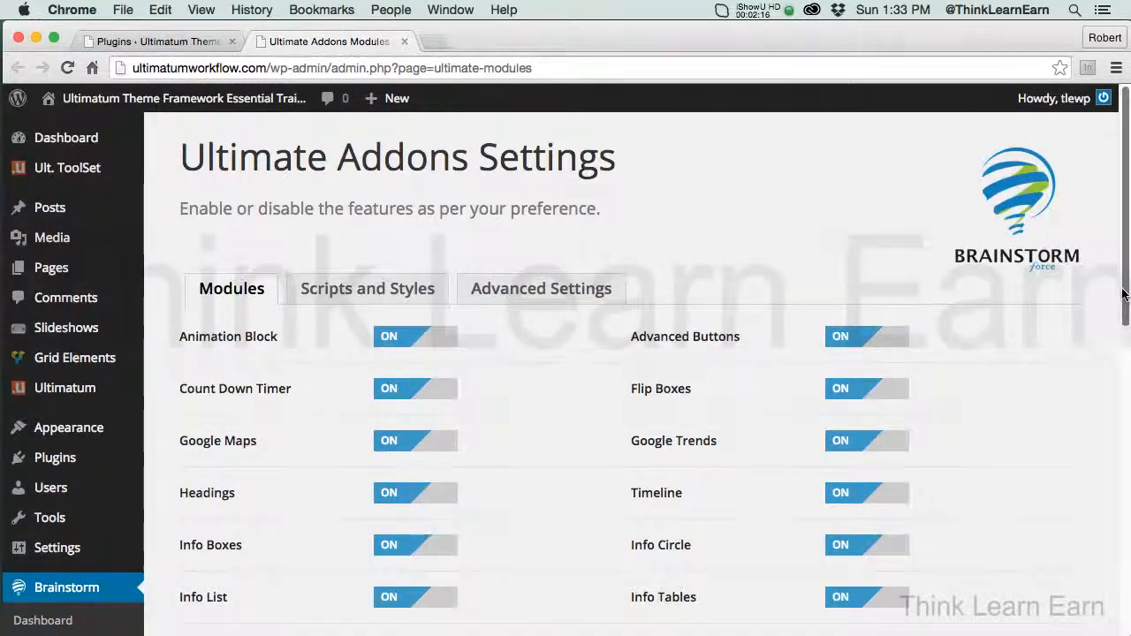
{"action": "scroll", "coordinate": [636, 371], "scroll_direction": "down", "scroll_amount": 5}
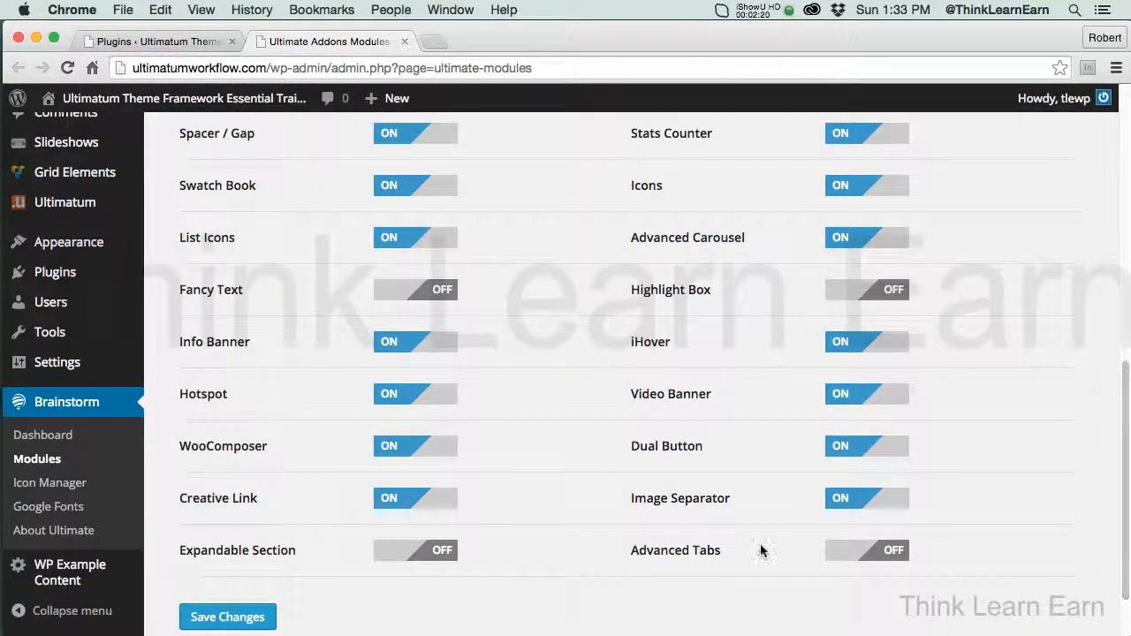
{"action": "left_click", "coordinate": [406, 556]}
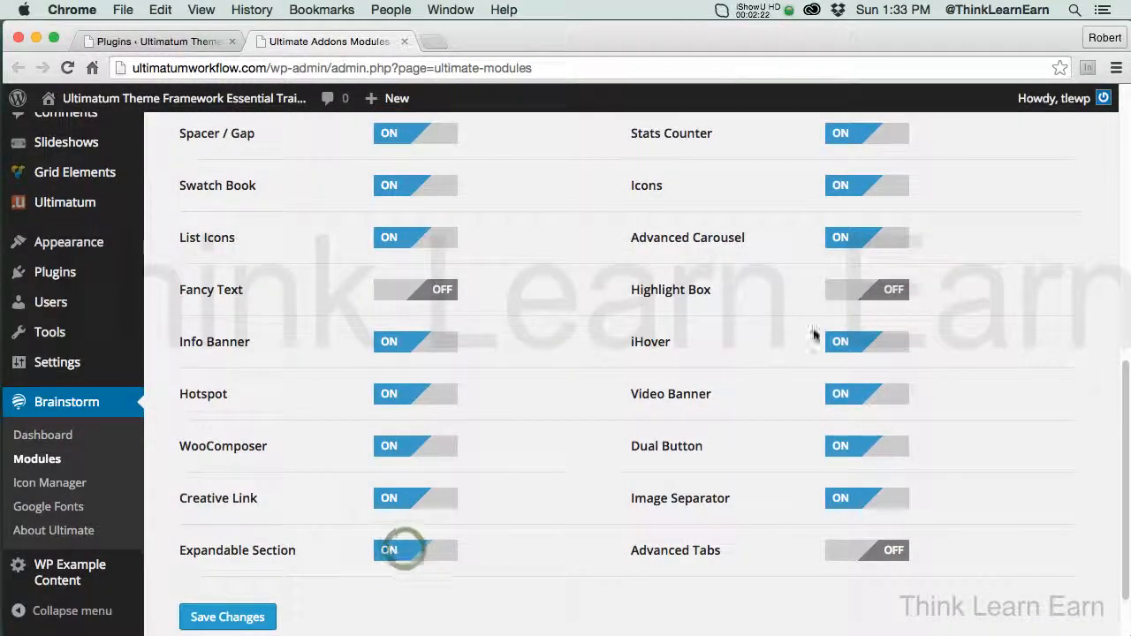
{"action": "left_click", "coordinate": [841, 290]}
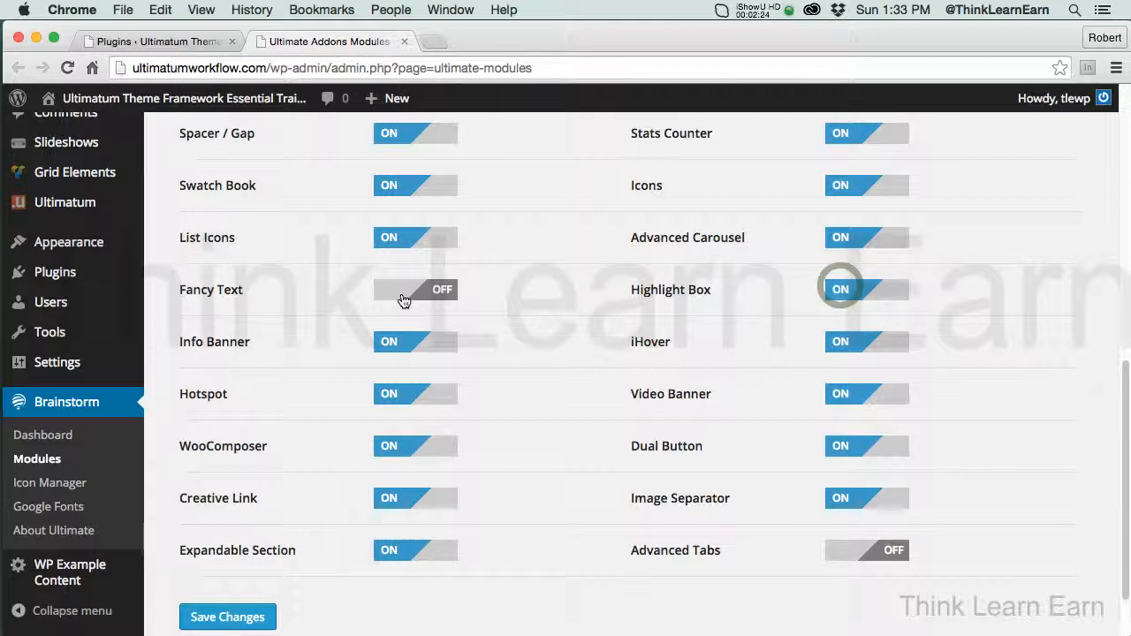
{"action": "left_click", "coordinate": [403, 299]}
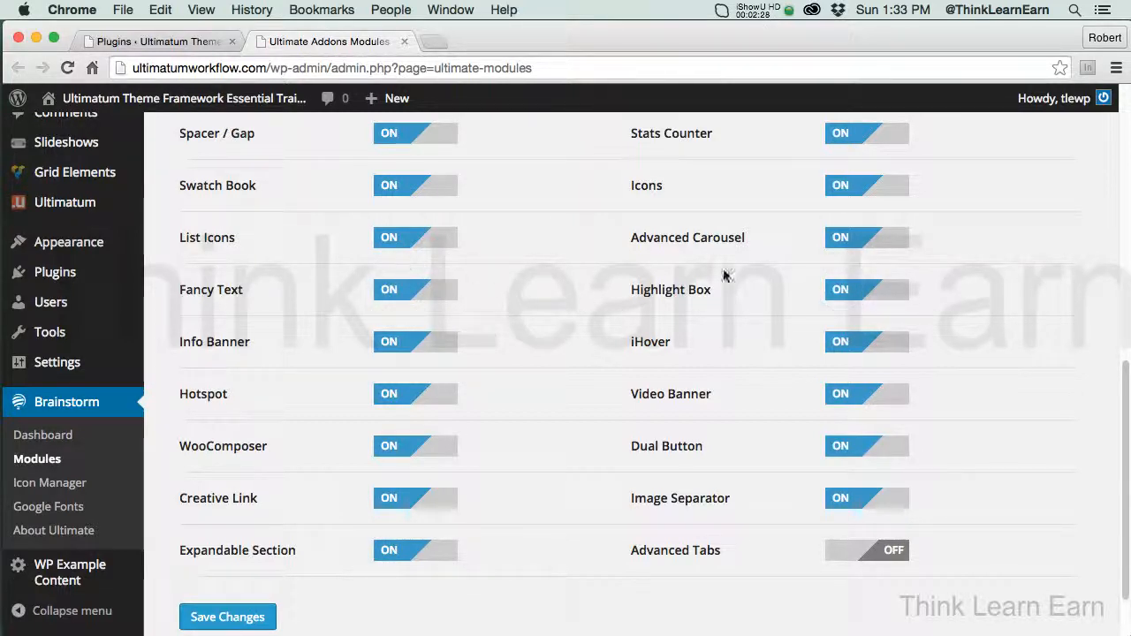
{"action": "scroll", "coordinate": [1125, 414], "scroll_direction": "down", "scroll_amount": 2}
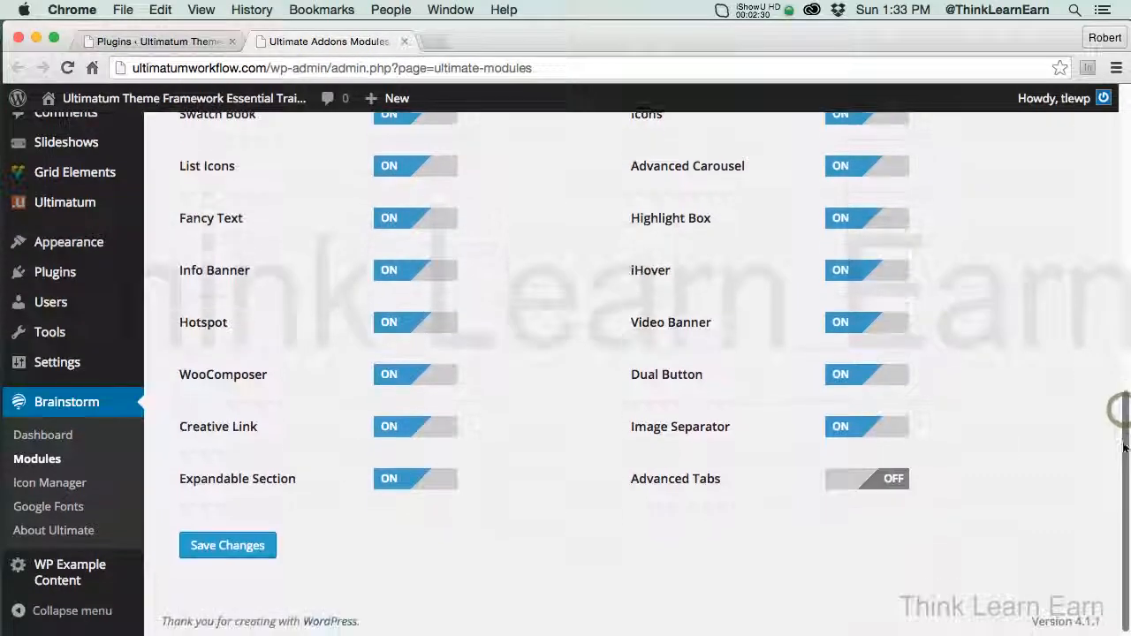
{"action": "left_click", "coordinate": [850, 481]}
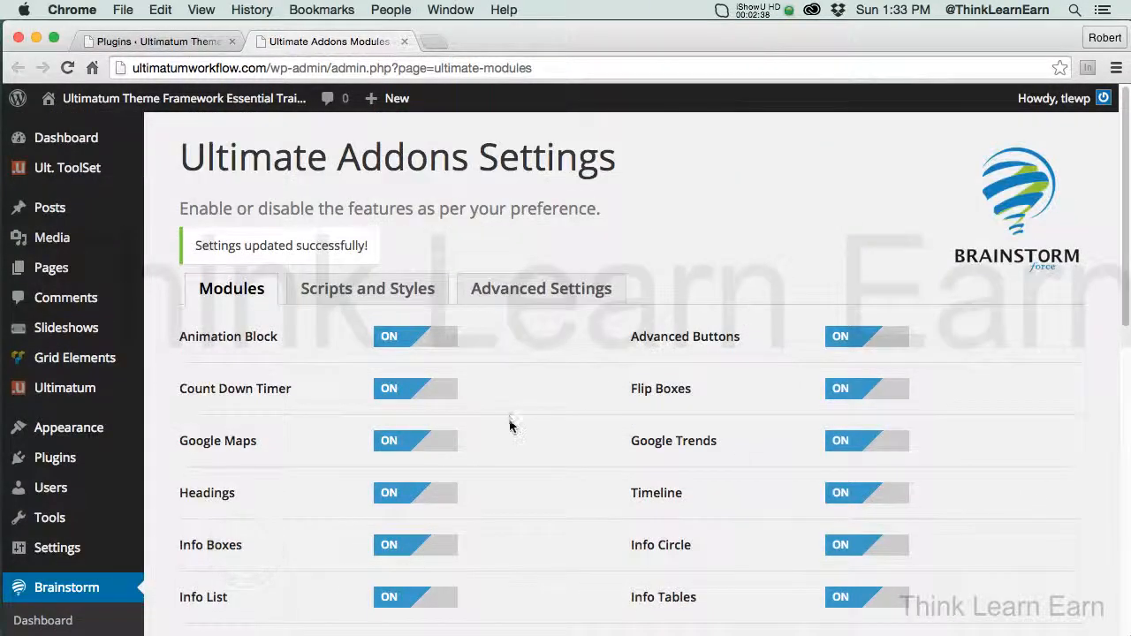
Step: Close the Ultimate Addons settings page and open the One Page BG V3 Parallax FT page for editing
{"action": "mouse_move", "coordinate": [105, 271]}
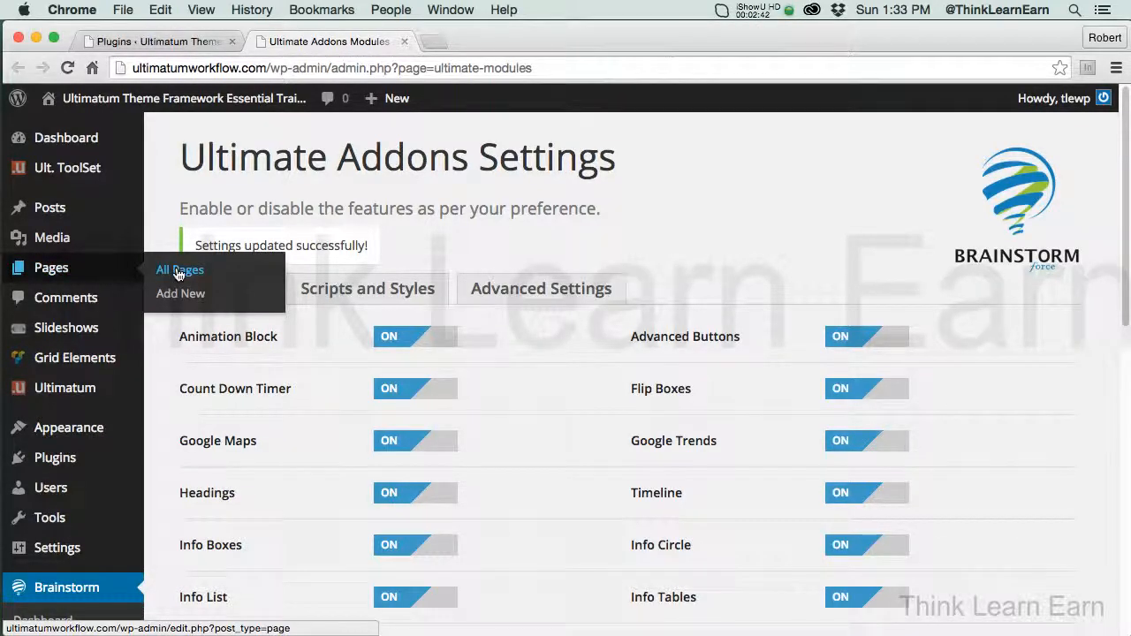
{"action": "left_click", "coordinate": [189, 46]}
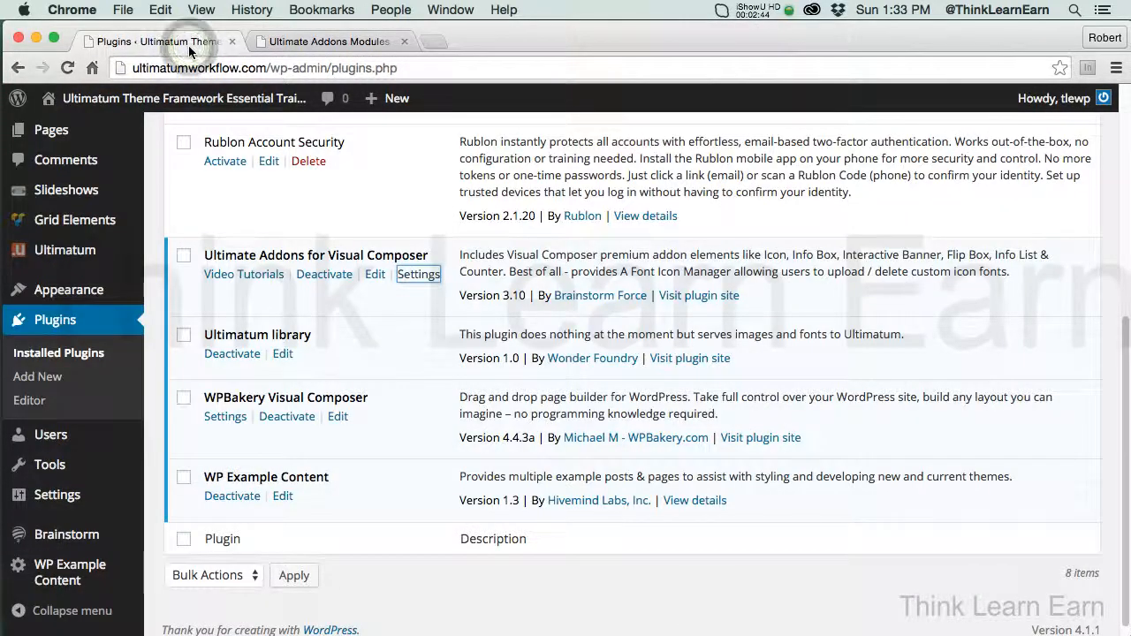
{"action": "left_click", "coordinate": [404, 42]}
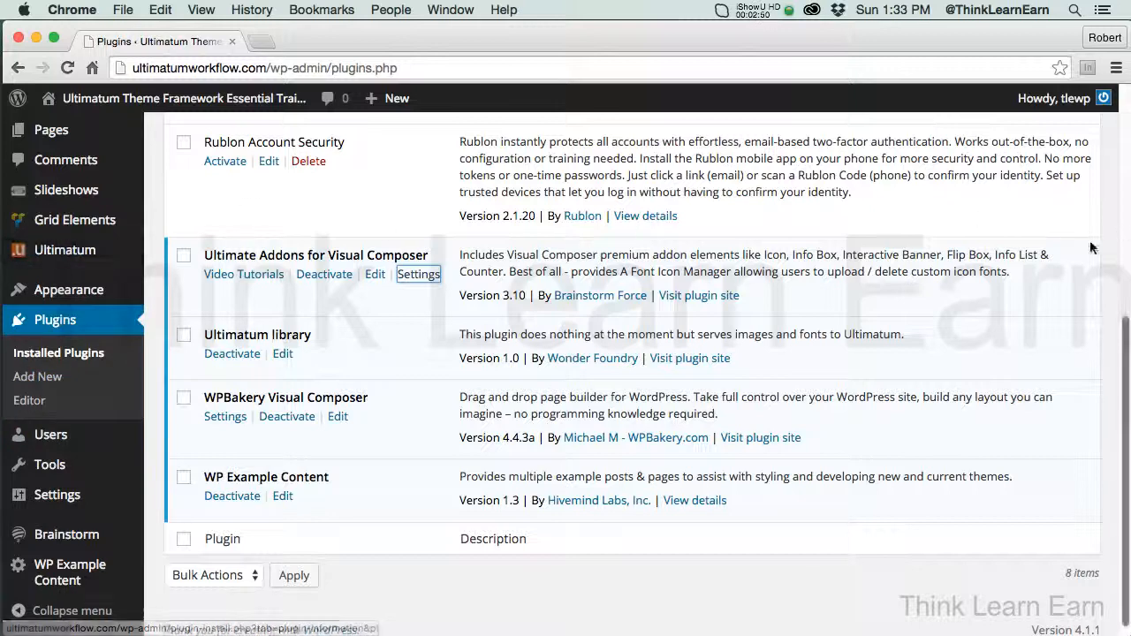
{"action": "mouse_move", "coordinate": [50, 138]}
{"action": "left_click", "coordinate": [189, 138]}
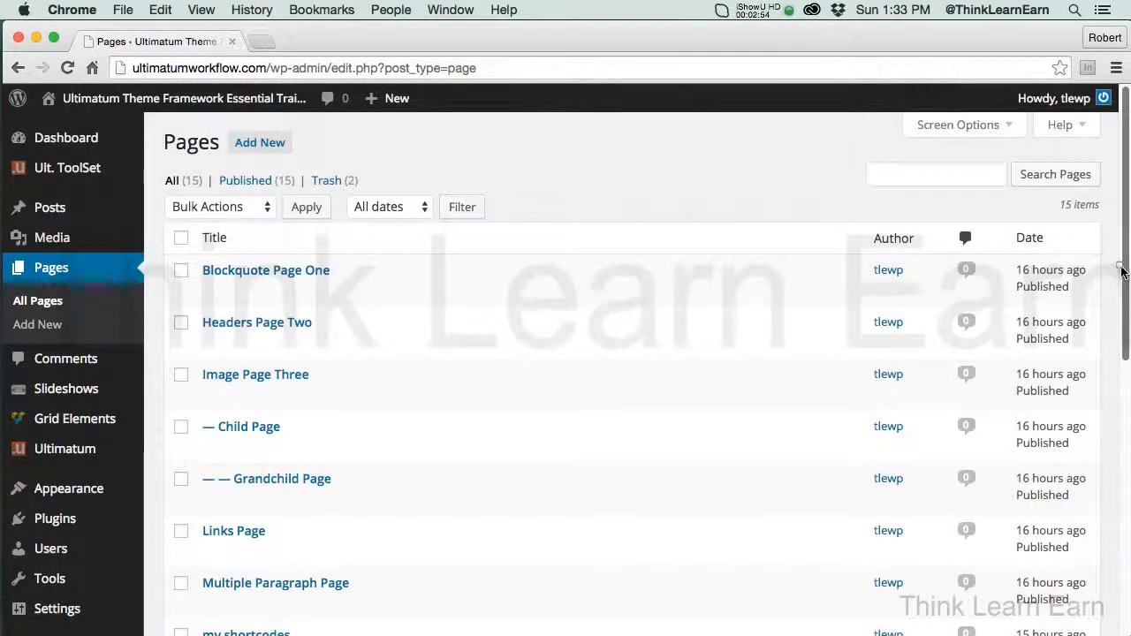
{"action": "scroll", "coordinate": [1121, 270], "scroll_direction": "down", "scroll_amount": 10}
{"action": "scroll", "coordinate": [803, 497], "scroll_direction": "down", "scroll_amount": 1}
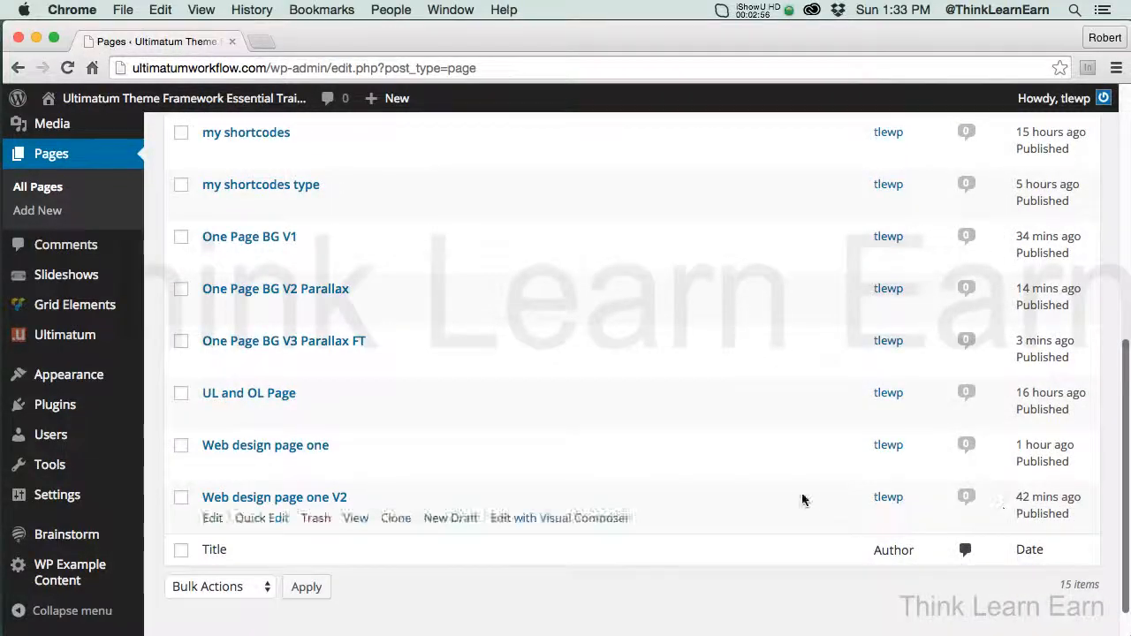
{"action": "left_click", "coordinate": [213, 362]}
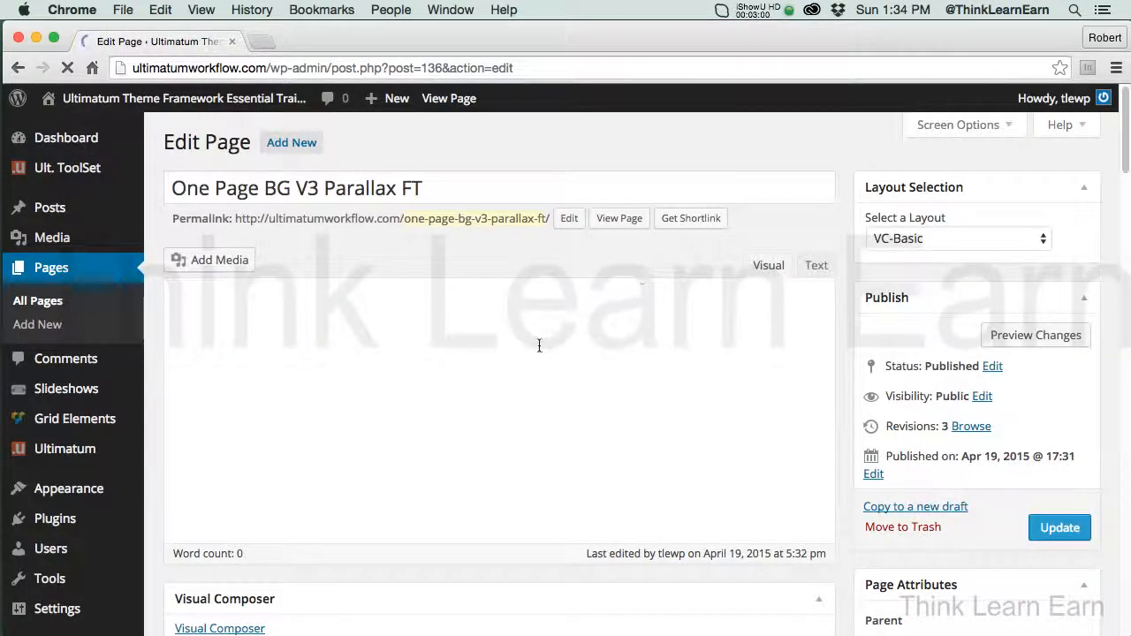
{"action": "left_click", "coordinate": [395, 338]}
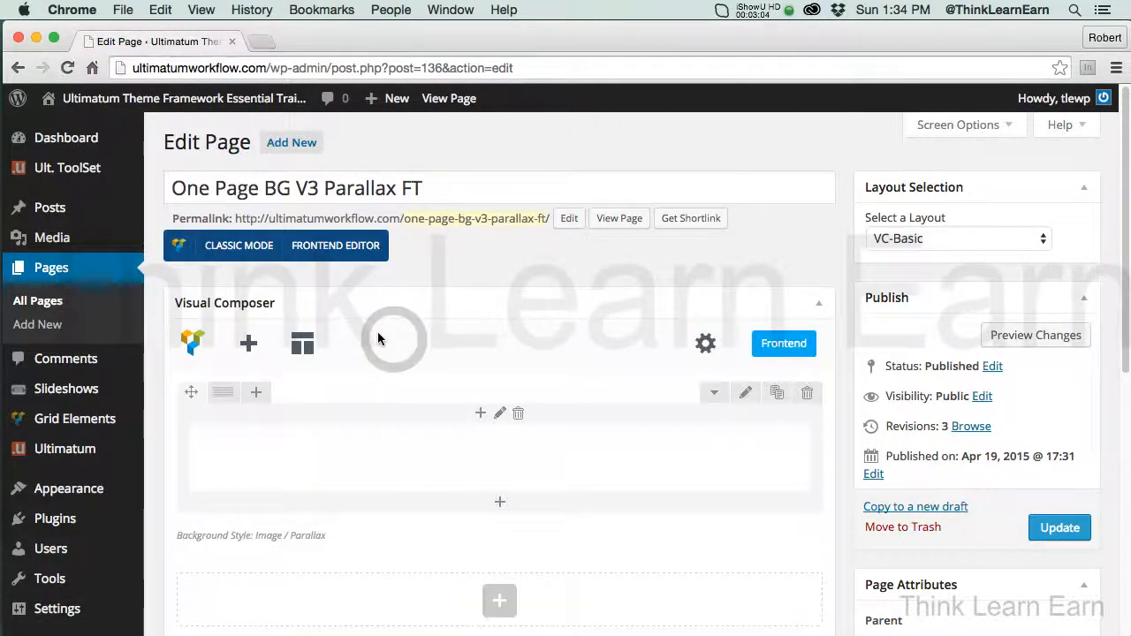
Step: Check the Ultimate VC Addons elements for Fancy Text and close the element library without adding anything
{"action": "left_click", "coordinate": [246, 345]}
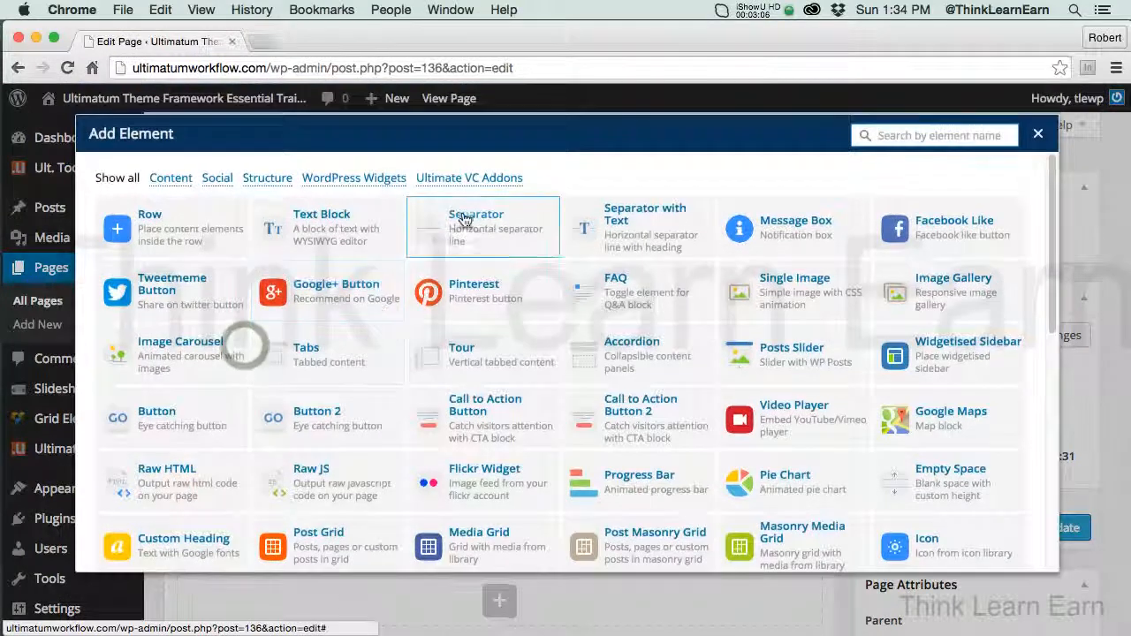
{"action": "left_click", "coordinate": [466, 178]}
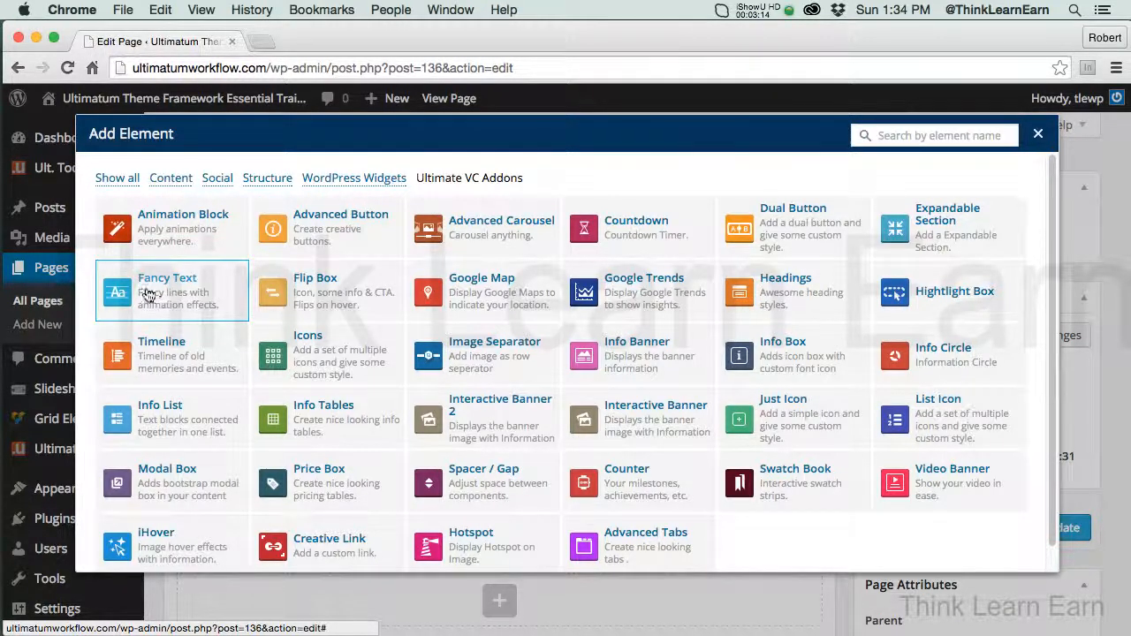
{"action": "left_click", "coordinate": [1038, 134]}
{"action": "mouse_move", "coordinate": [536, 456]}
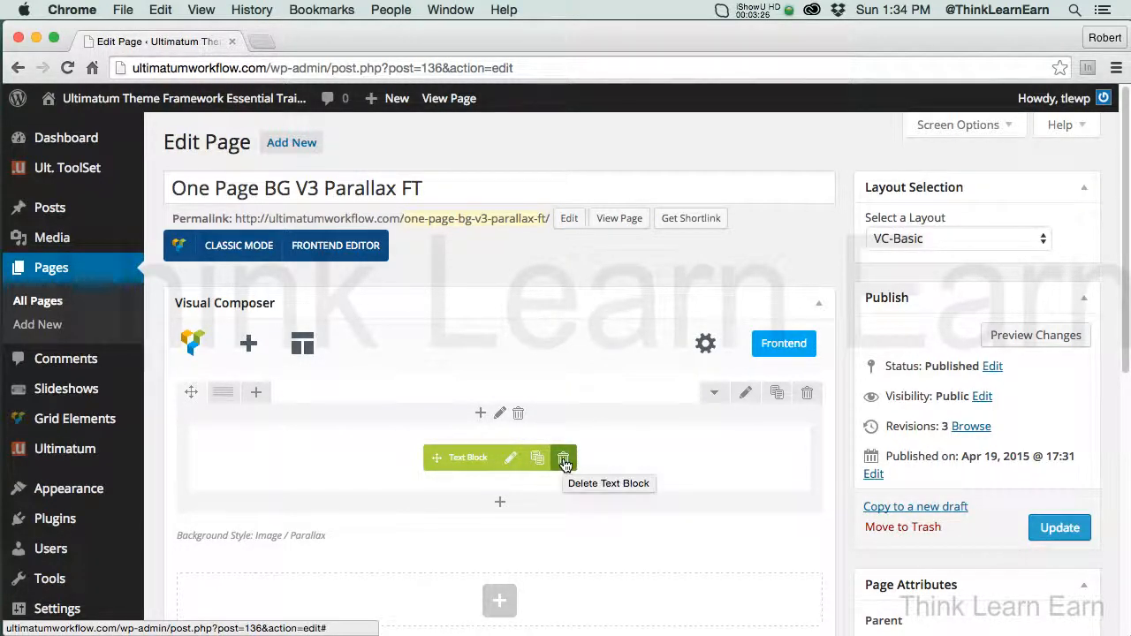
{"action": "left_click", "coordinate": [563, 460]}
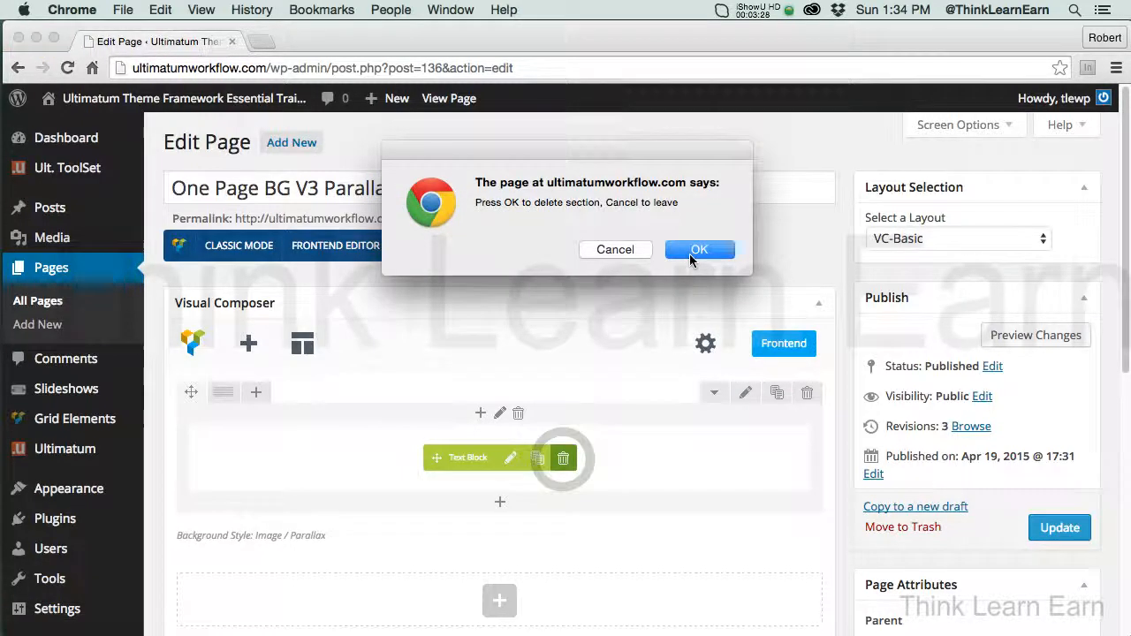
{"action": "left_click", "coordinate": [624, 259]}
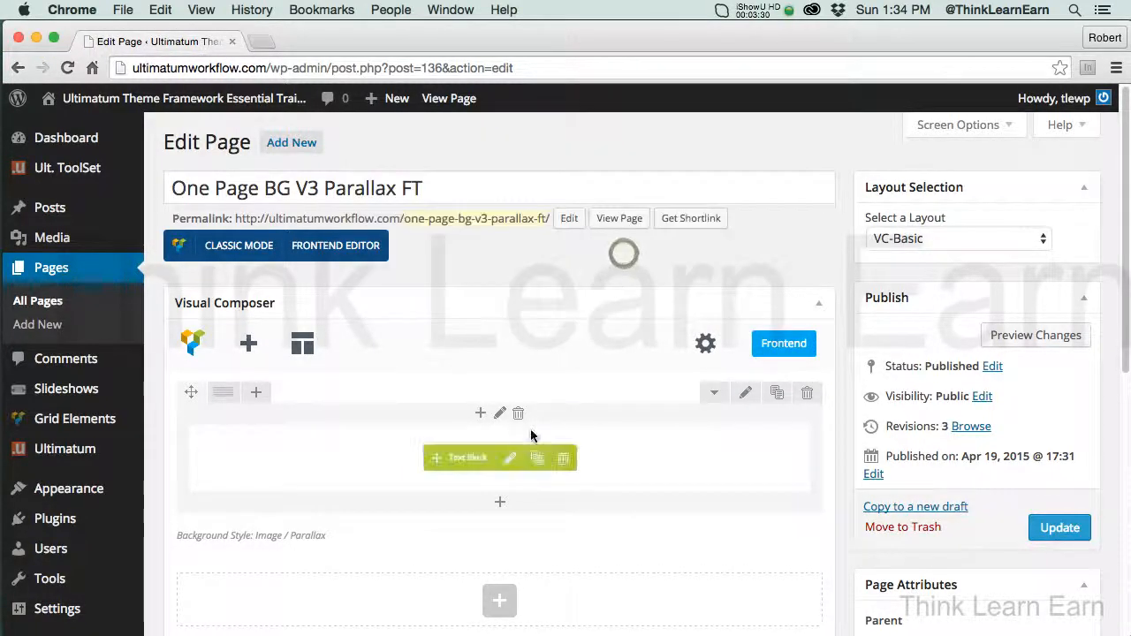
Step: Check the padding in the text block's design options, close the settings and delete the text block, confirming the deletion
{"action": "left_click", "coordinate": [511, 459]}
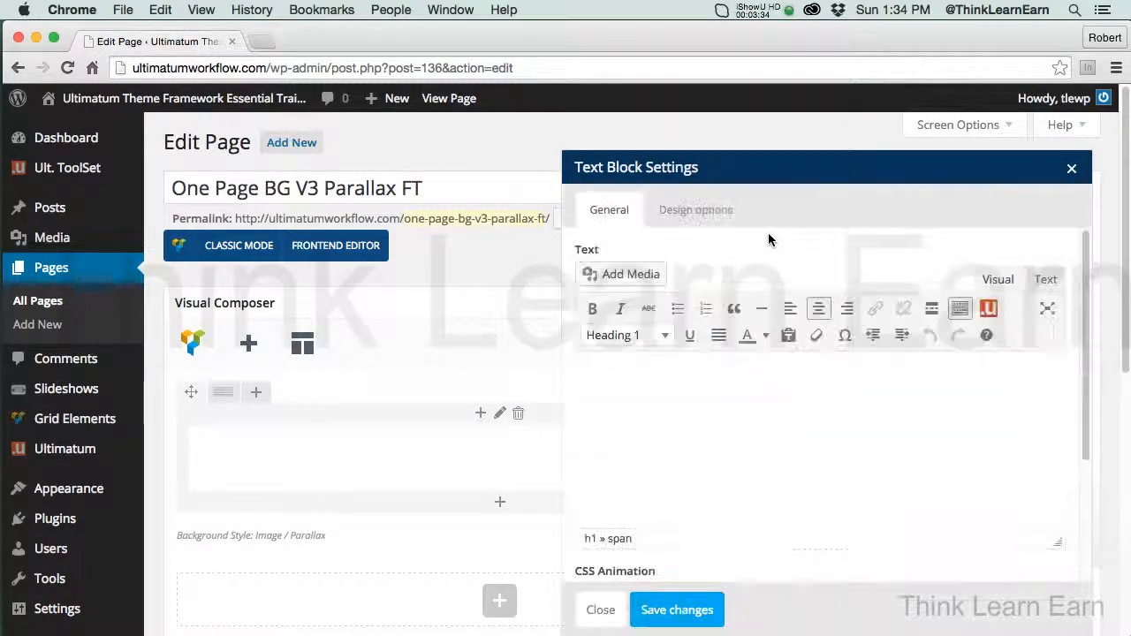
{"action": "left_click", "coordinate": [709, 222]}
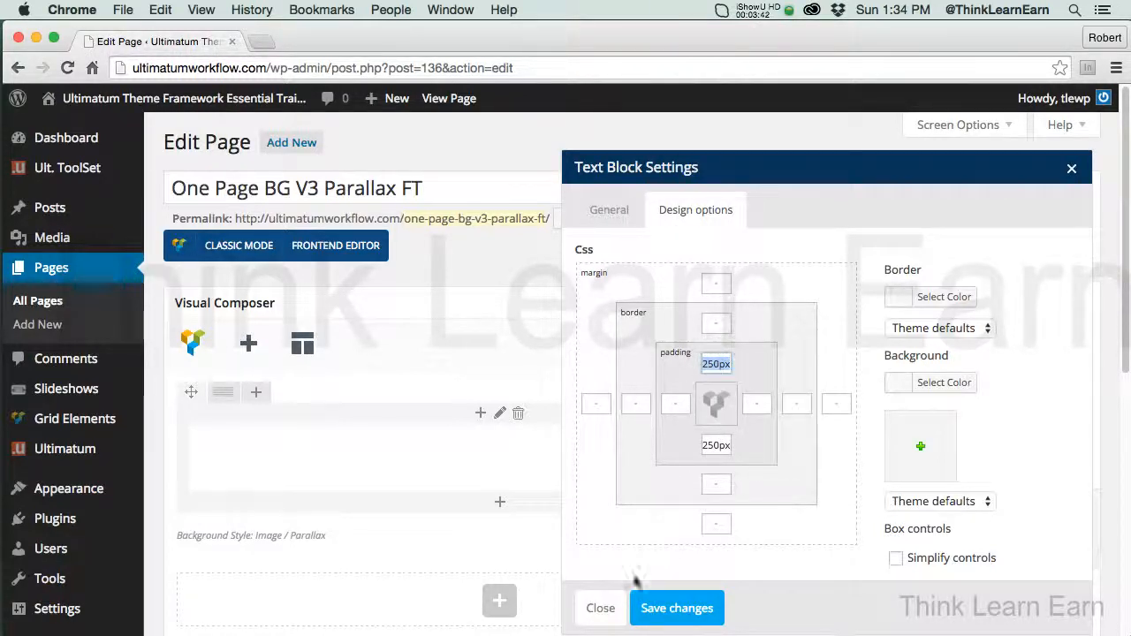
{"action": "left_click", "coordinate": [603, 607]}
{"action": "mouse_move", "coordinate": [536, 458]}
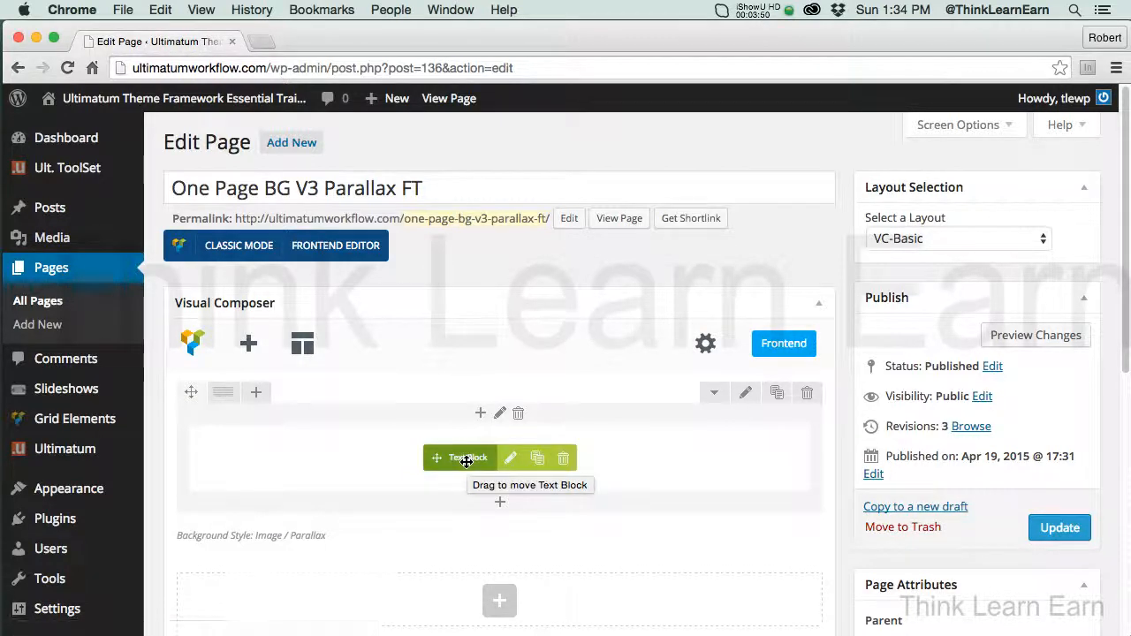
{"action": "left_click", "coordinate": [562, 458]}
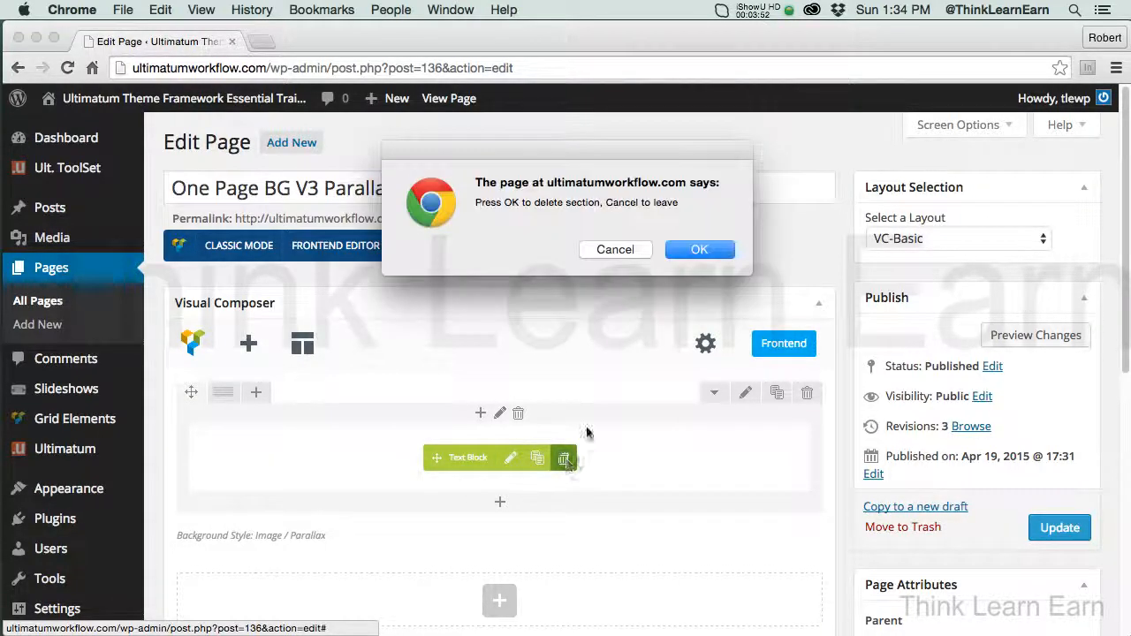
{"action": "left_click", "coordinate": [699, 251]}
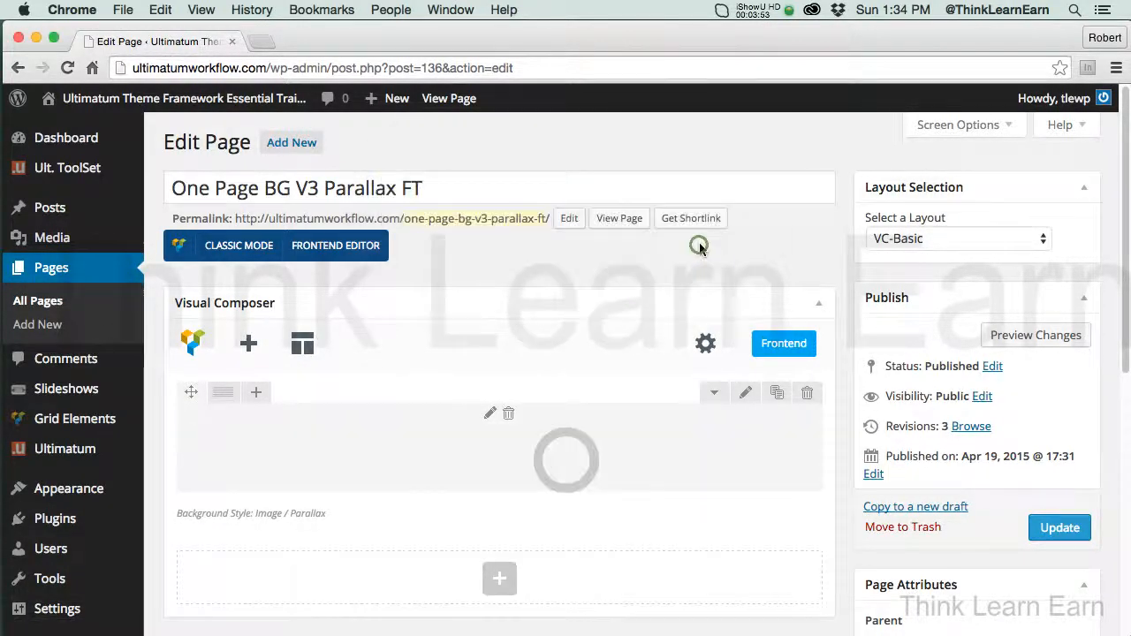
Step: Add a Fancy Text element from the Ultimate VC Addons with the text THINK LEARN EARN and the Type effect
{"action": "left_click", "coordinate": [249, 347]}
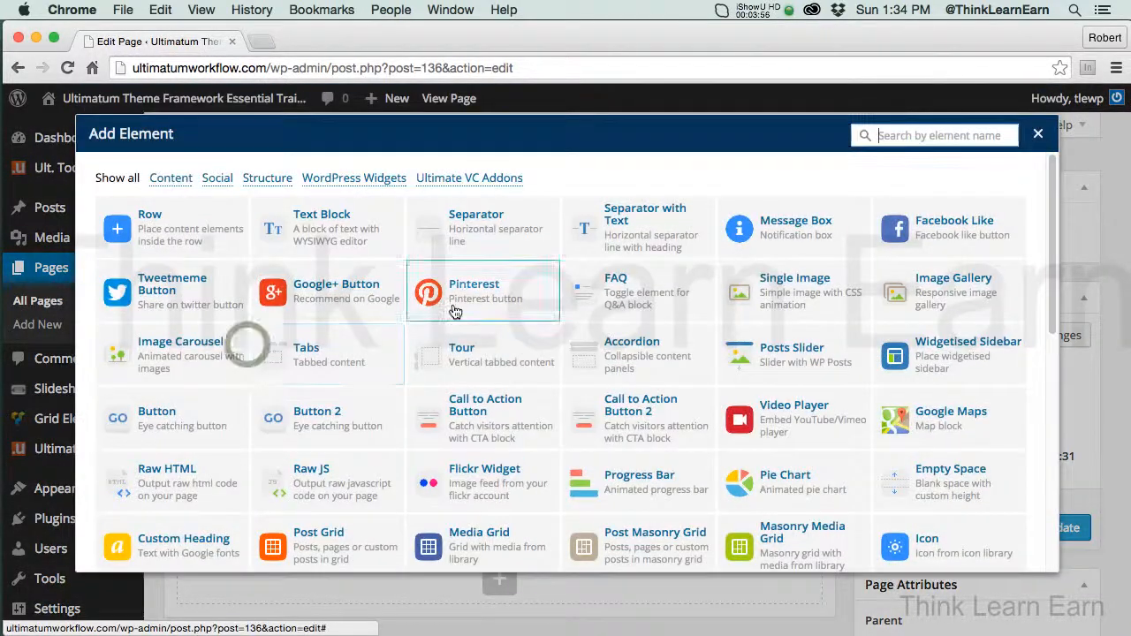
{"action": "left_click", "coordinate": [478, 183]}
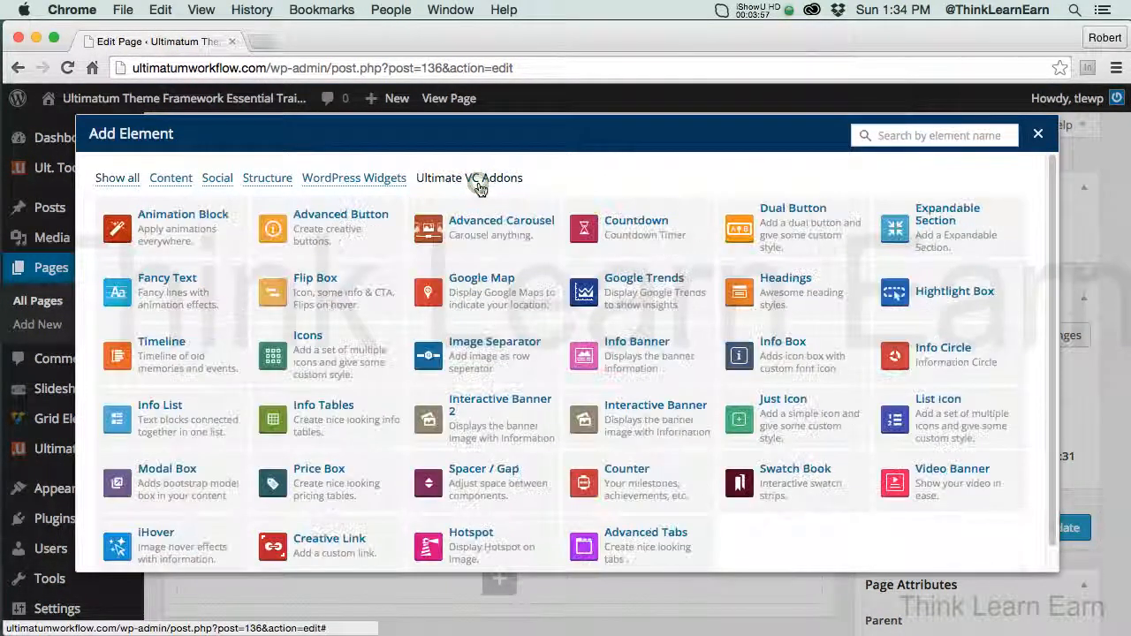
{"action": "left_click", "coordinate": [186, 294]}
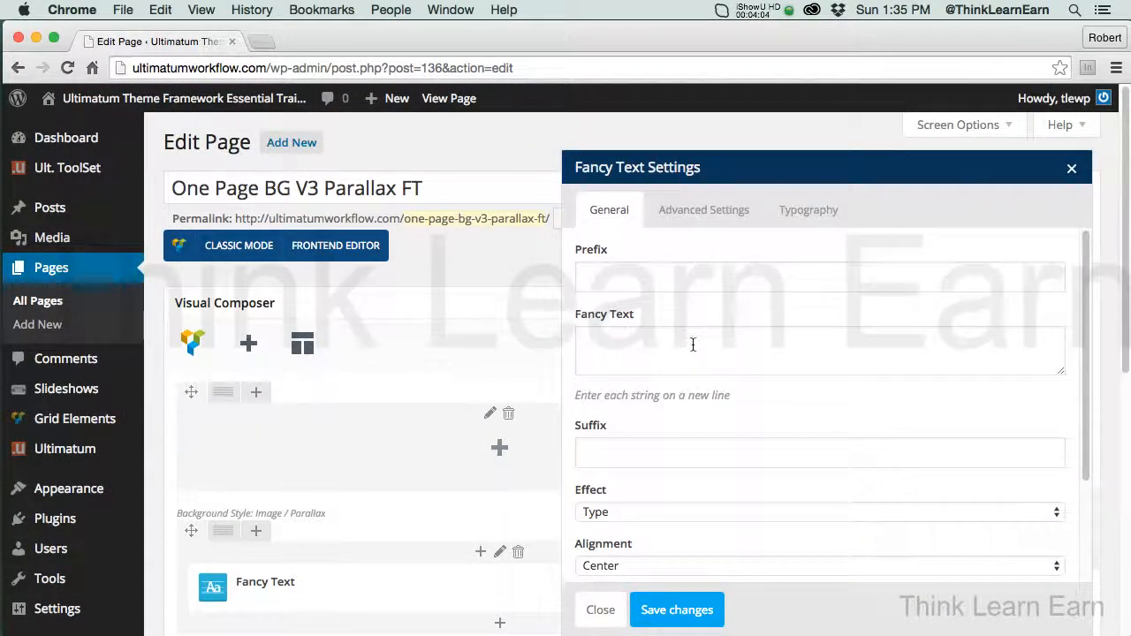
{"action": "left_click", "coordinate": [691, 344]}
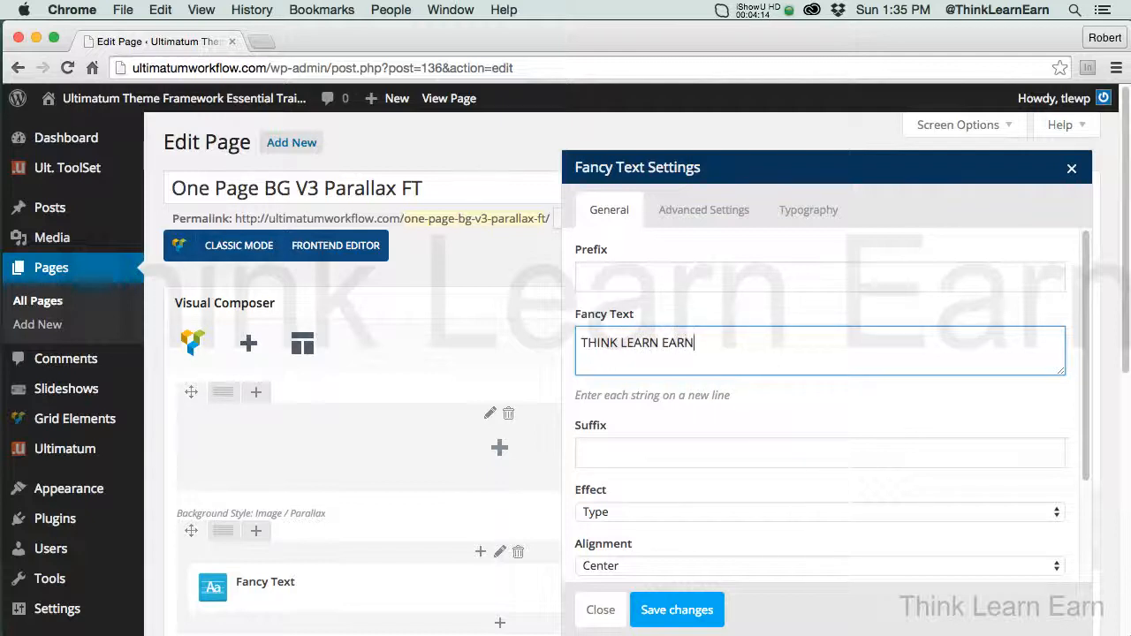
{"action": "left_click", "coordinate": [774, 519]}
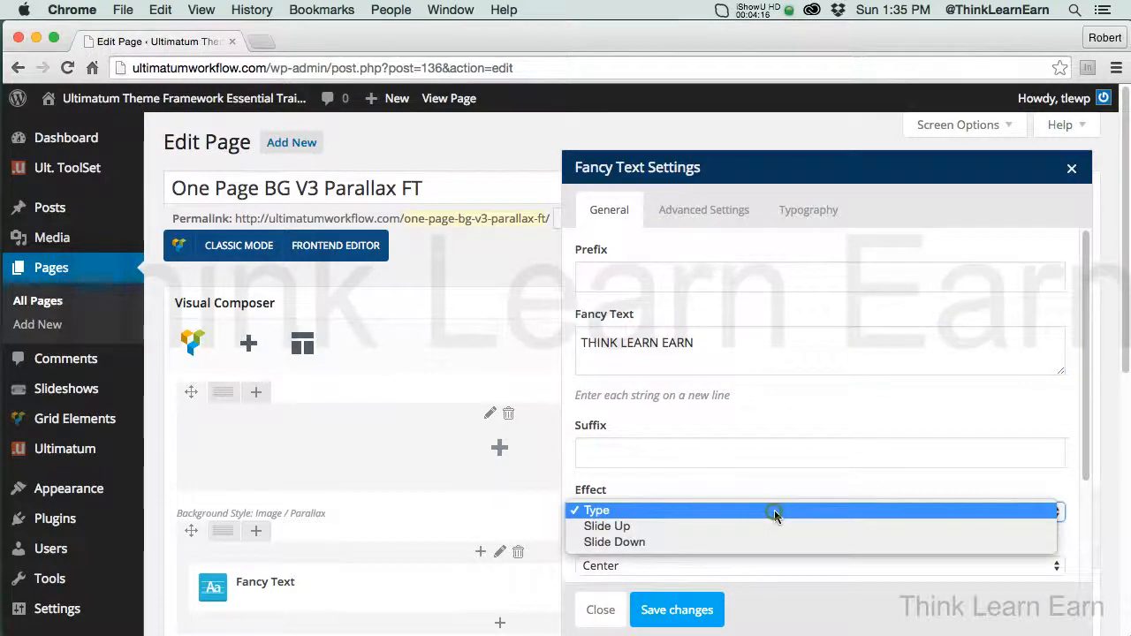
{"action": "left_click", "coordinate": [772, 508]}
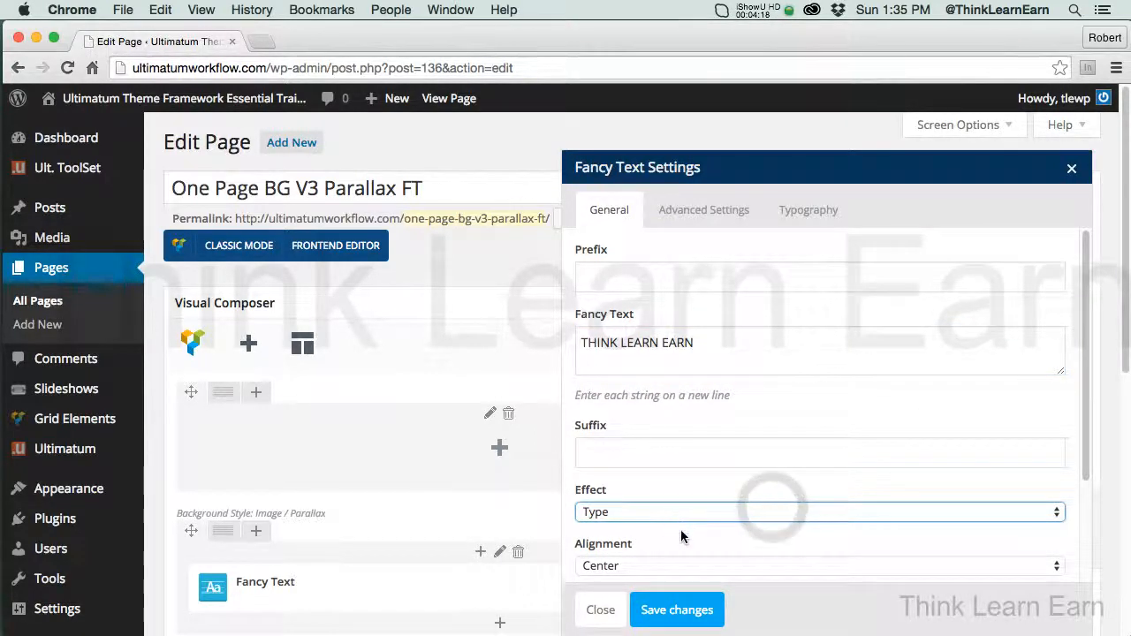
Step: In the Fancy Text typography settings, keep the Default font family and set the font size to 72 px
{"action": "left_click", "coordinate": [791, 214]}
{"action": "left_click", "coordinate": [707, 274]}
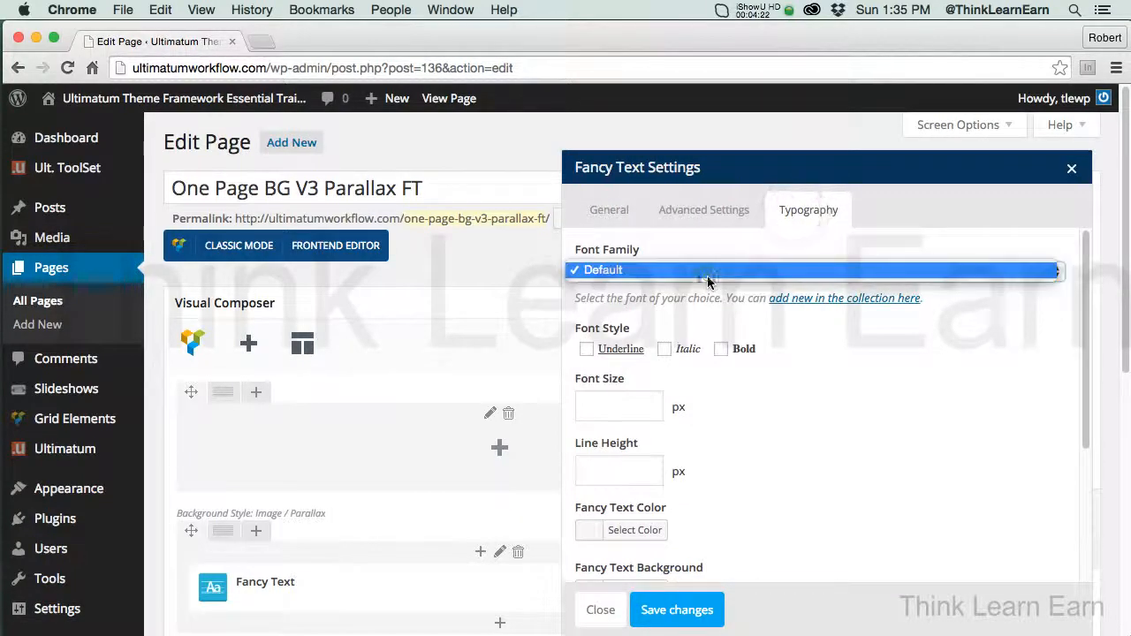
{"action": "left_click", "coordinate": [712, 278]}
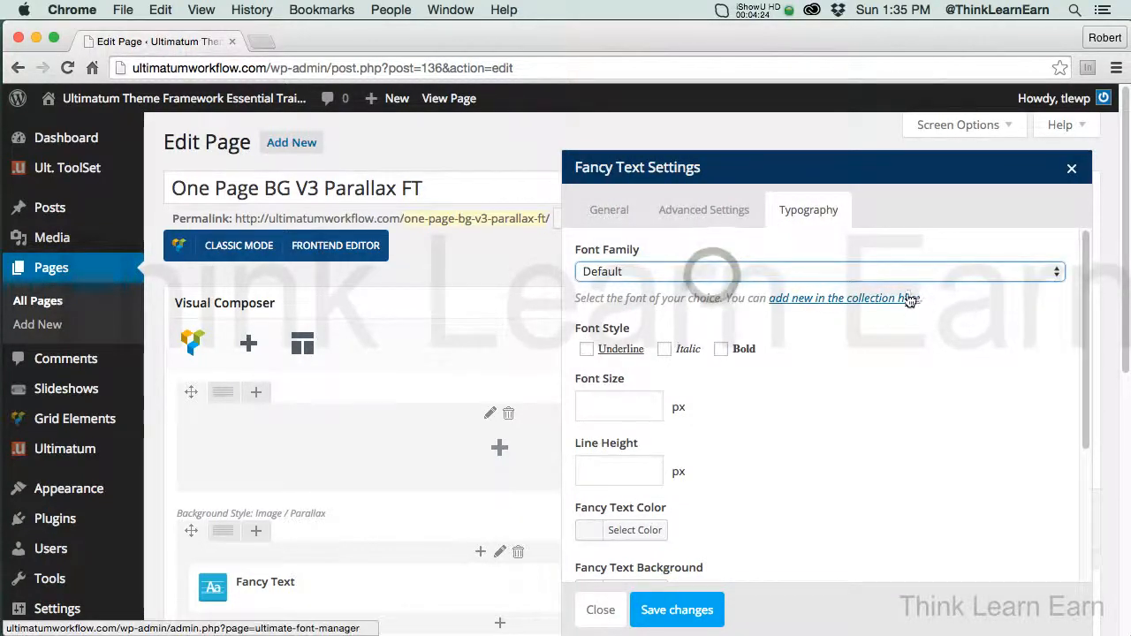
{"action": "left_click", "coordinate": [1056, 271]}
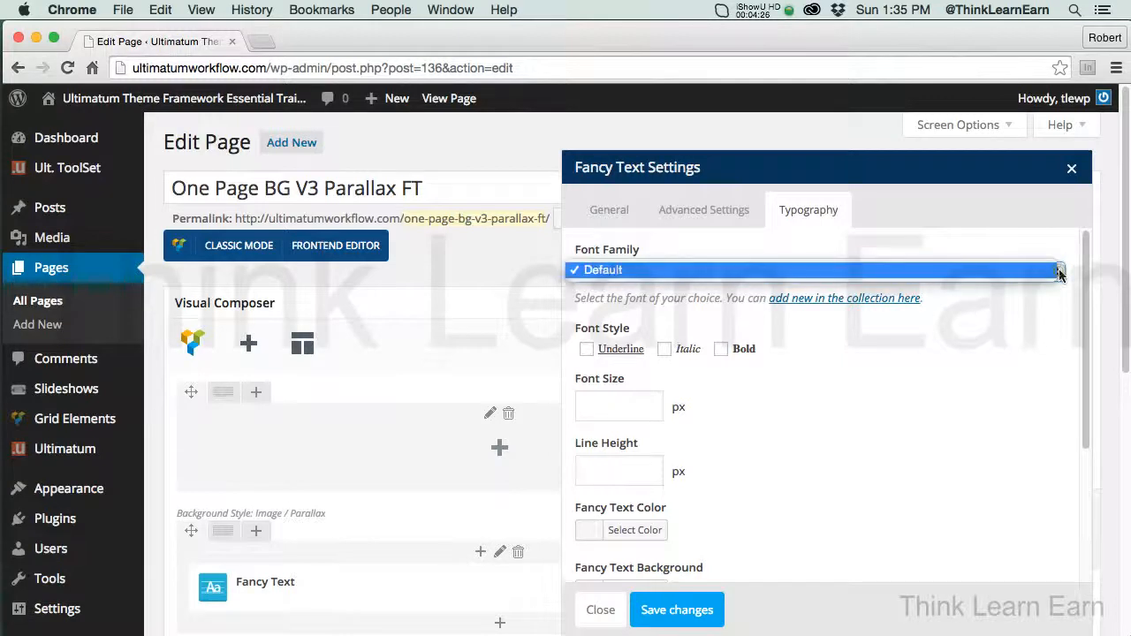
{"action": "left_click", "coordinate": [1040, 328]}
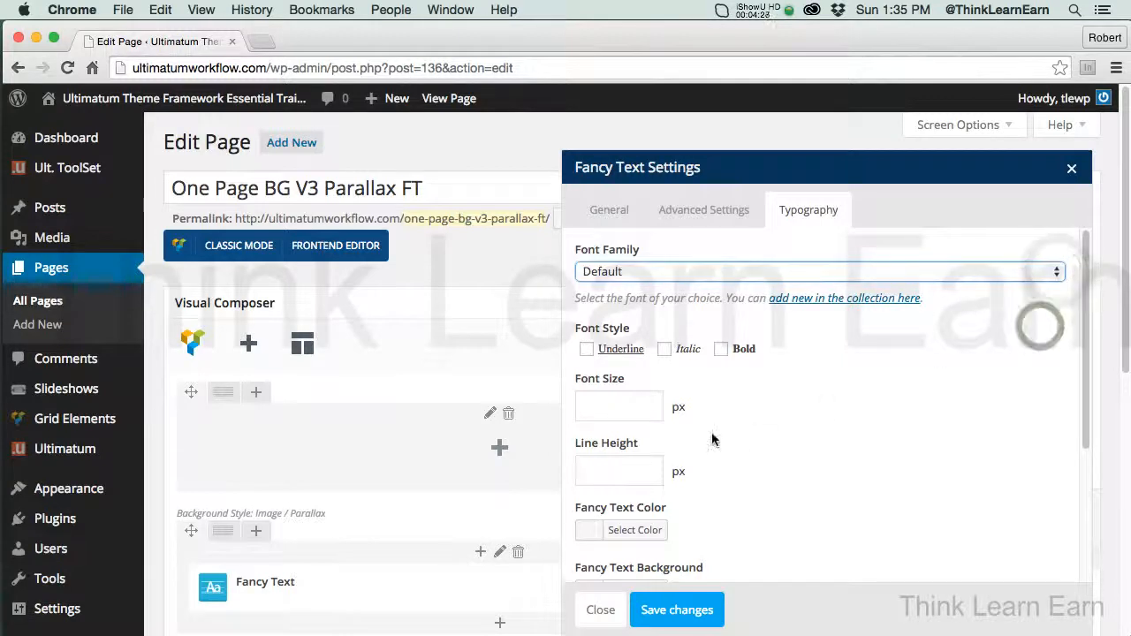
{"action": "left_click", "coordinate": [622, 399]}
{"action": "type", "text": "72"}
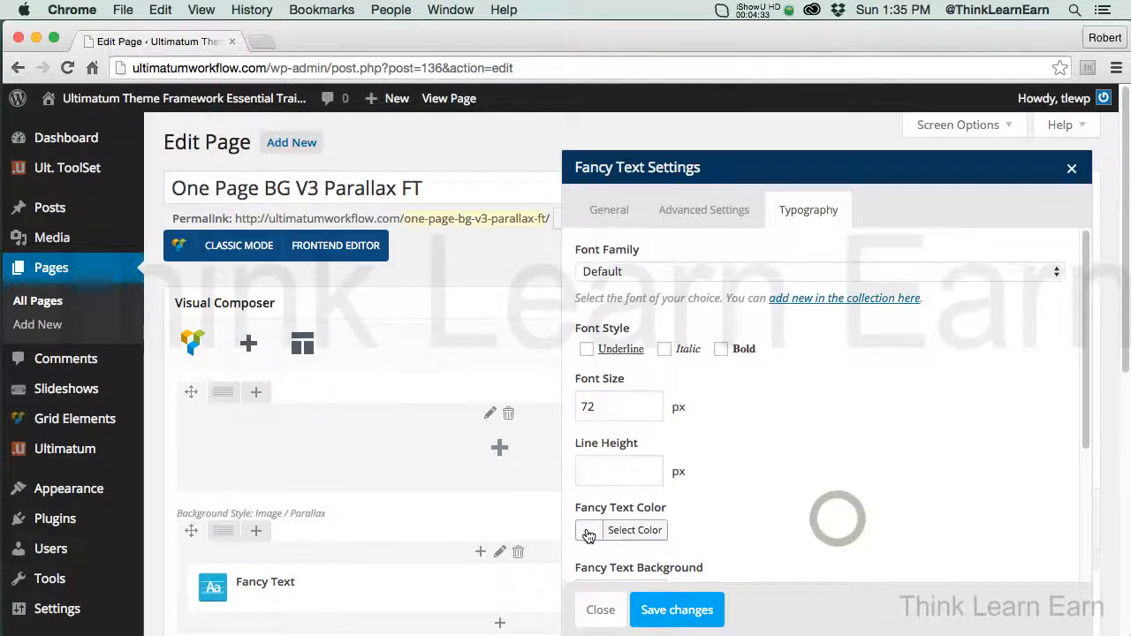
Step: Set the Fancy Text color to white (#ffffff) and save the element's changes
{"action": "left_click", "coordinate": [640, 532]}
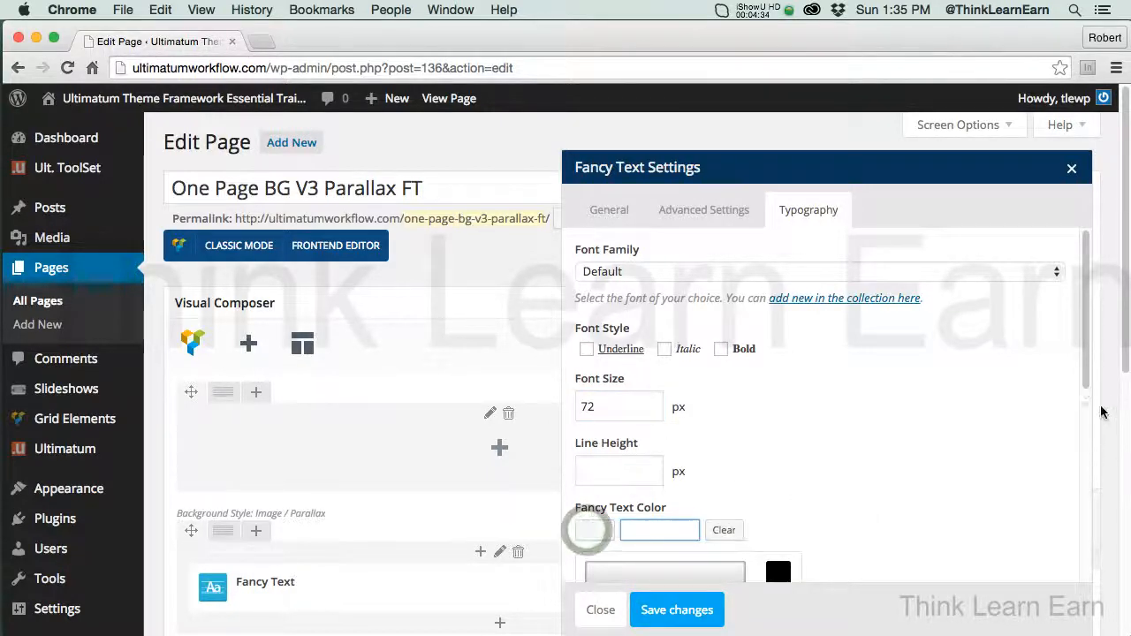
{"action": "scroll", "coordinate": [1095, 398], "scroll_direction": "down", "scroll_amount": 7}
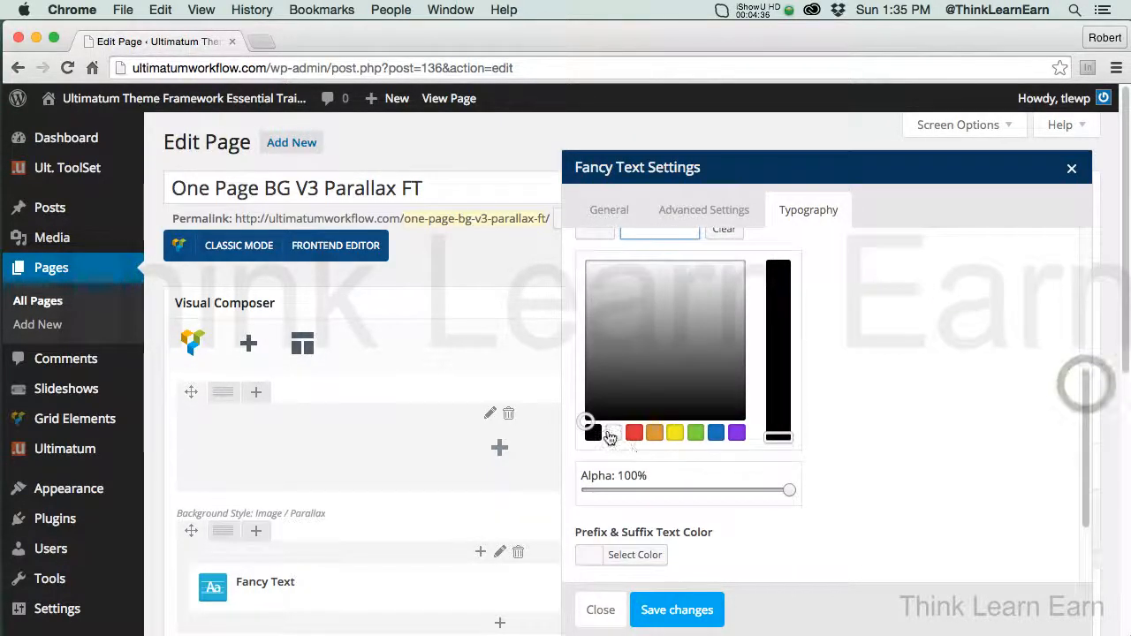
{"action": "left_click", "coordinate": [611, 433]}
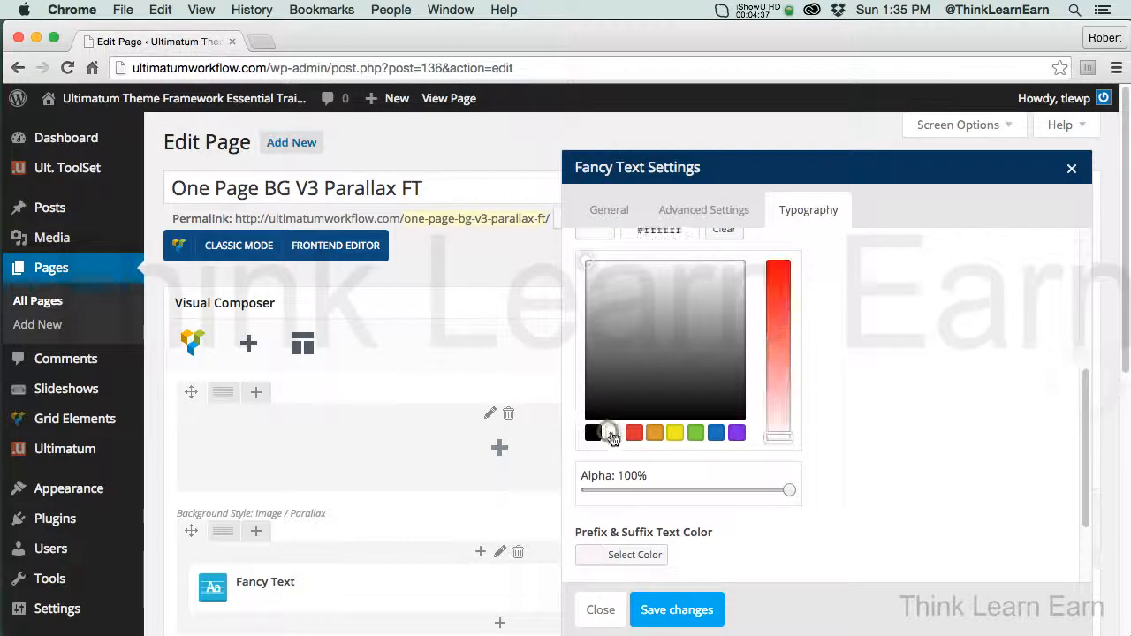
{"action": "left_click", "coordinate": [677, 609]}
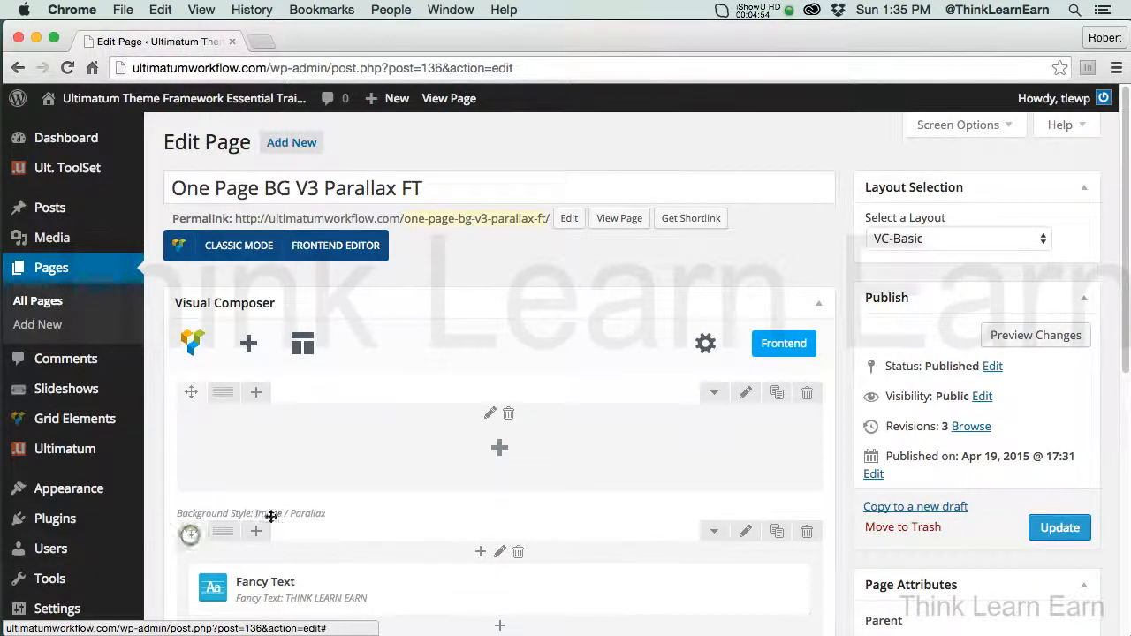
Step: Move the row containing the Fancy Text element above the empty row and update the page
{"action": "left_click_drag", "start_coordinate": [271, 517], "coordinate": [477, 449]}
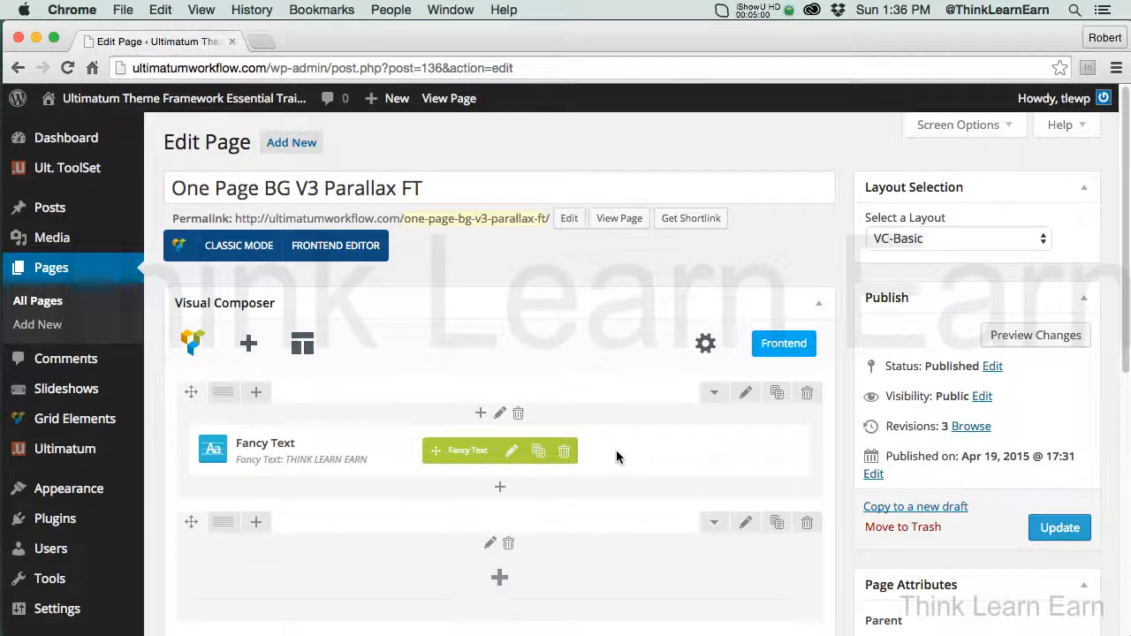
{"action": "left_click", "coordinate": [1077, 528]}
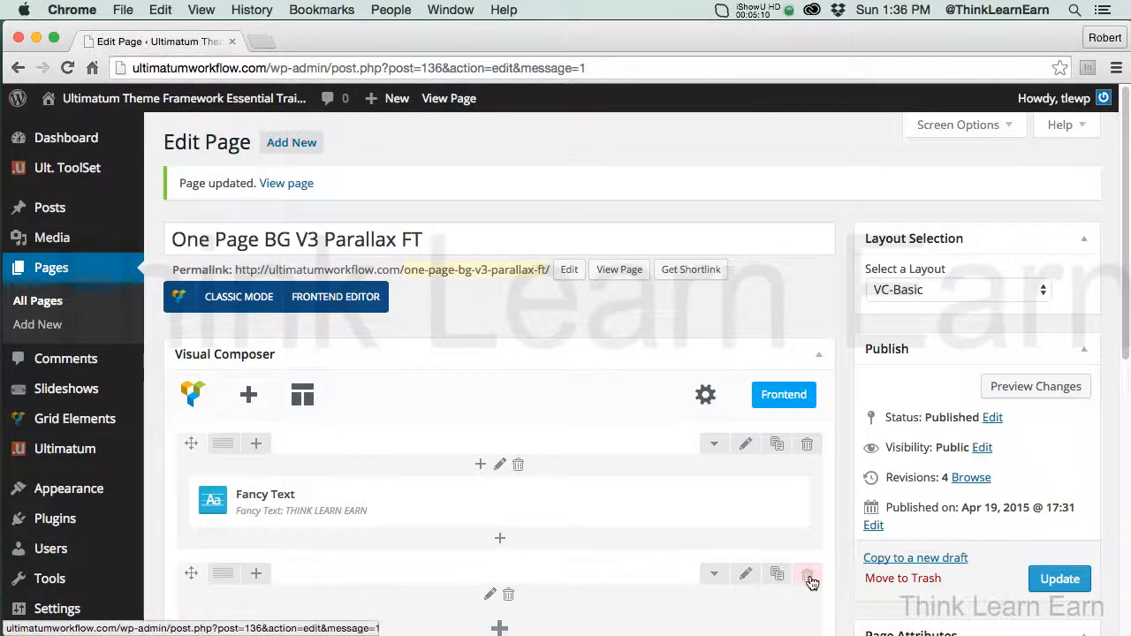
Step: Delete the empty row below the Fancy Text row, confirming the deletion
{"action": "left_click", "coordinate": [811, 580]}
{"action": "left_click", "coordinate": [715, 250]}
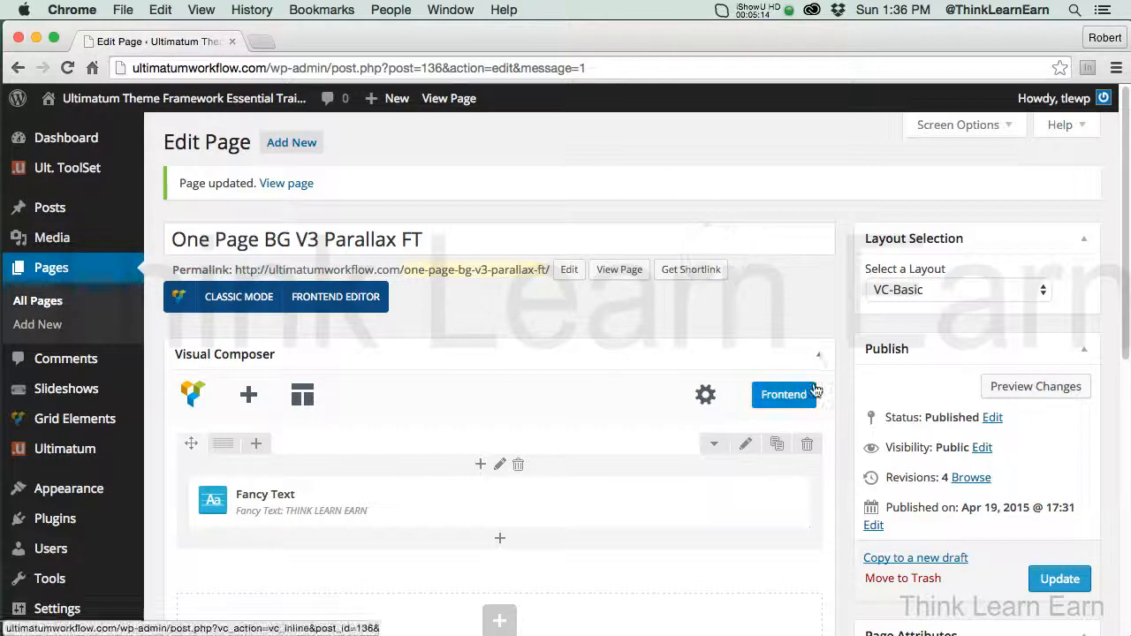
Step: Update the page and preview its changes, closing the preview when done
{"action": "left_click", "coordinate": [1060, 579]}
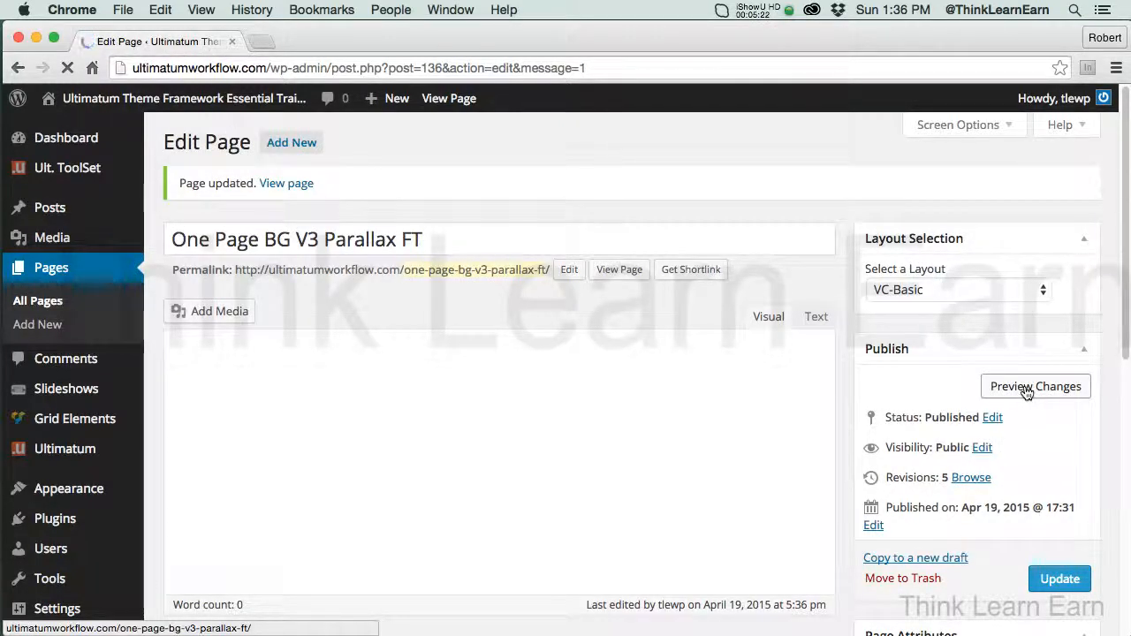
{"action": "left_click", "coordinate": [1026, 389]}
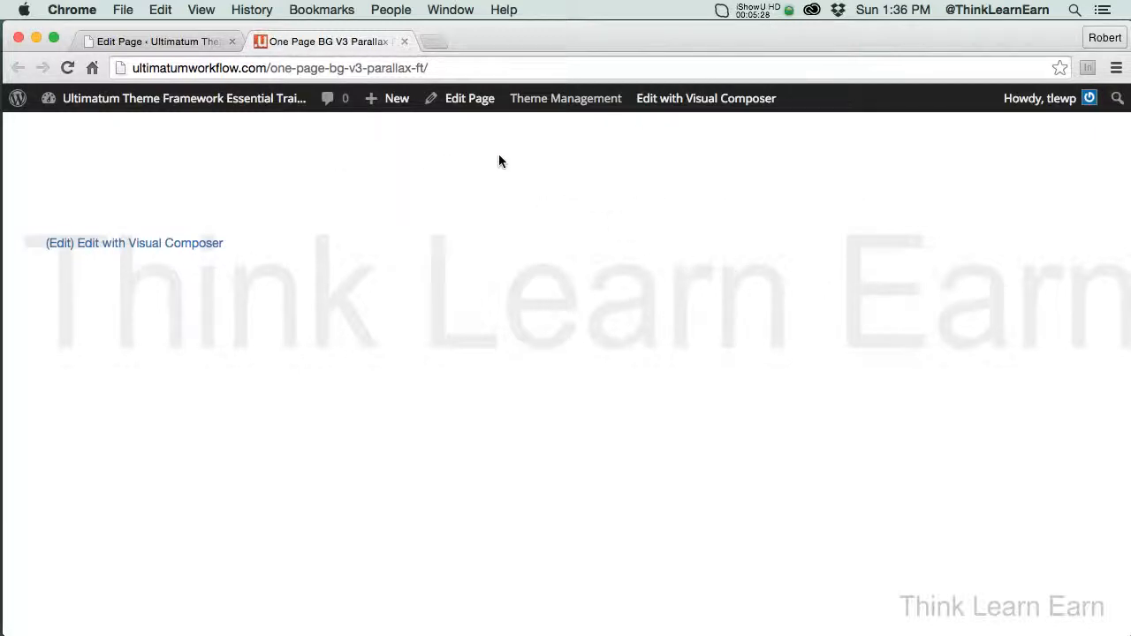
{"action": "left_click", "coordinate": [403, 43]}
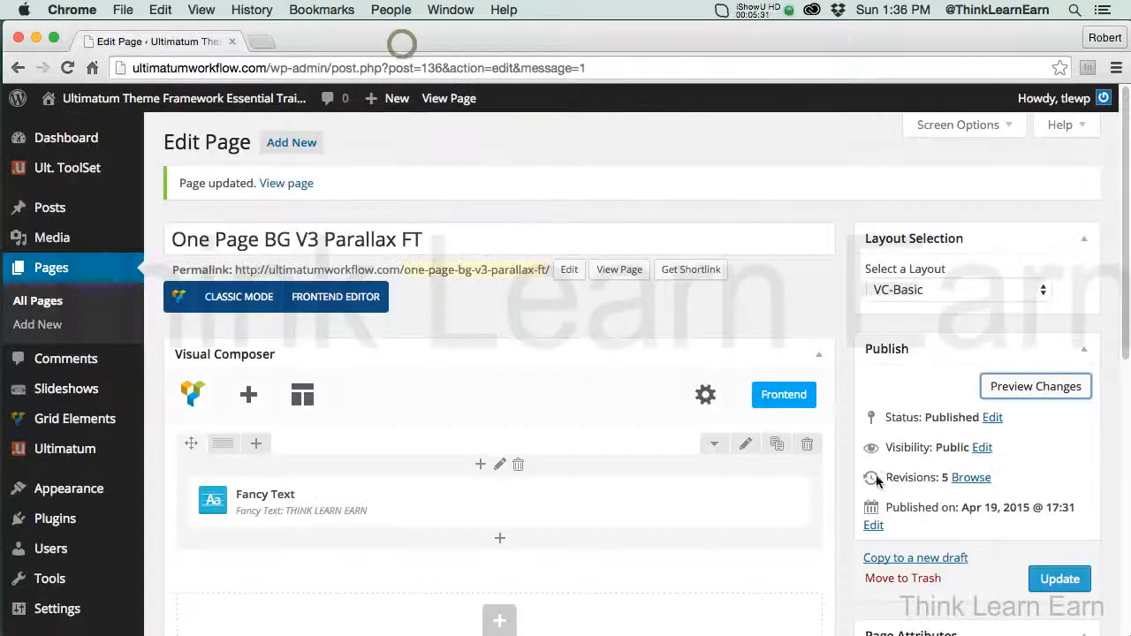
Step: Set the Fancy Text row's background style to Image / Parallax and its parallax style to Vertical Parallax On Scroll
{"action": "left_click", "coordinate": [750, 448]}
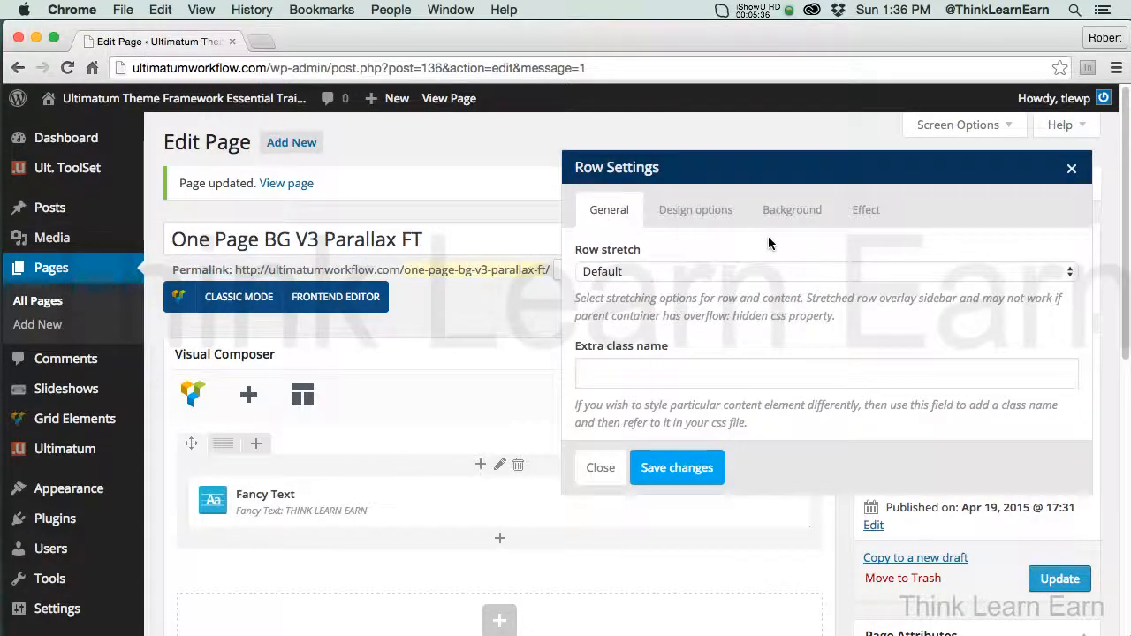
{"action": "left_click", "coordinate": [789, 212]}
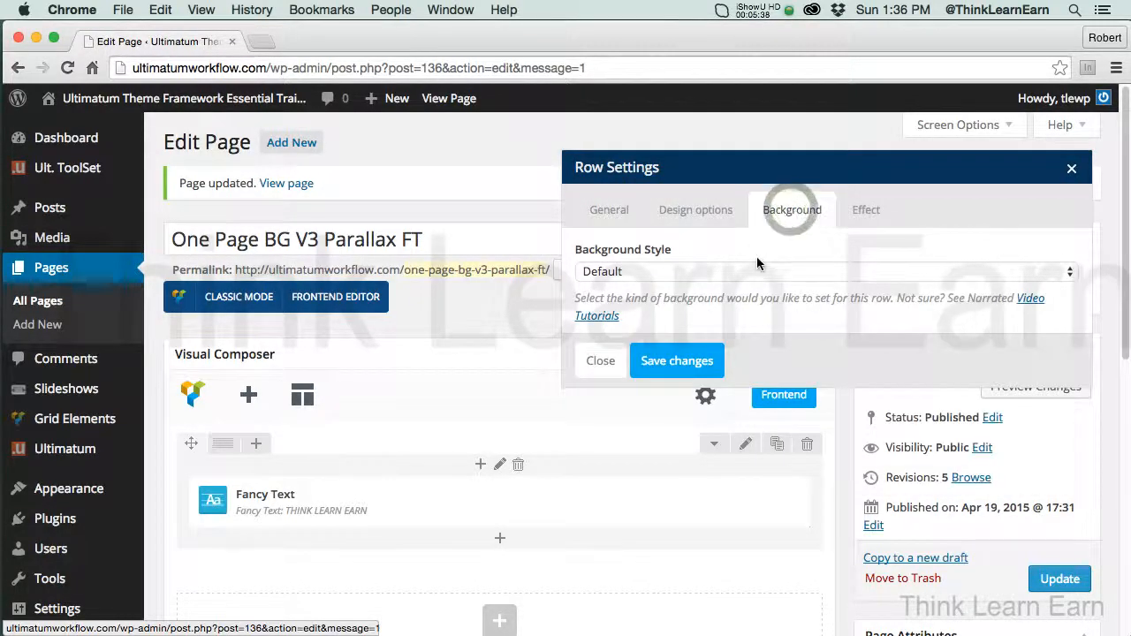
{"action": "left_click", "coordinate": [753, 270]}
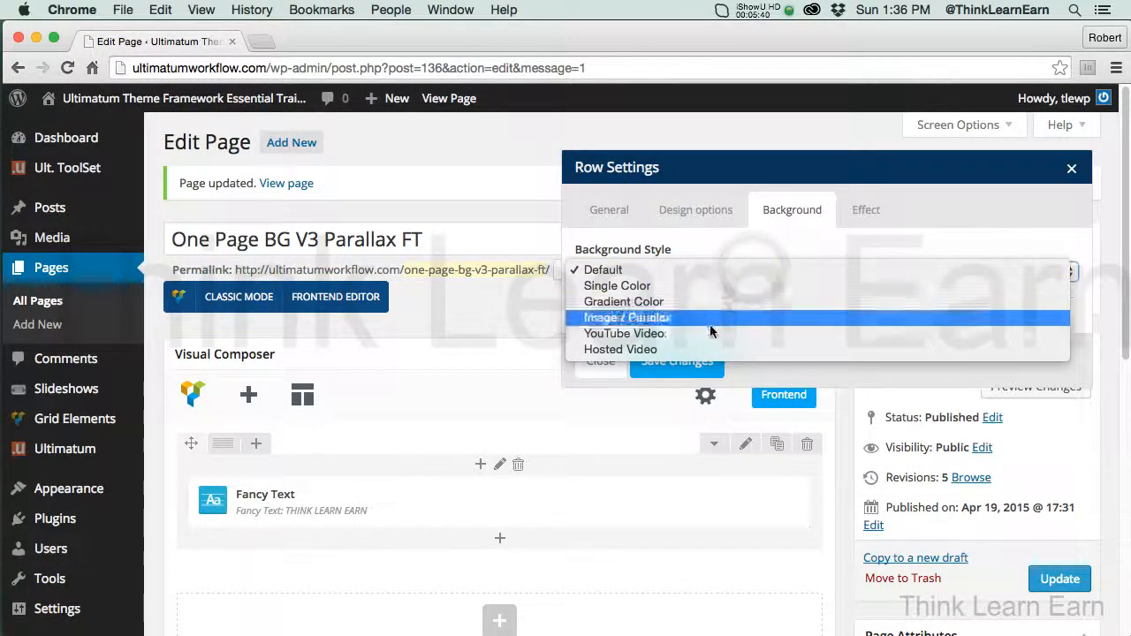
{"action": "left_click", "coordinate": [498, 158]}
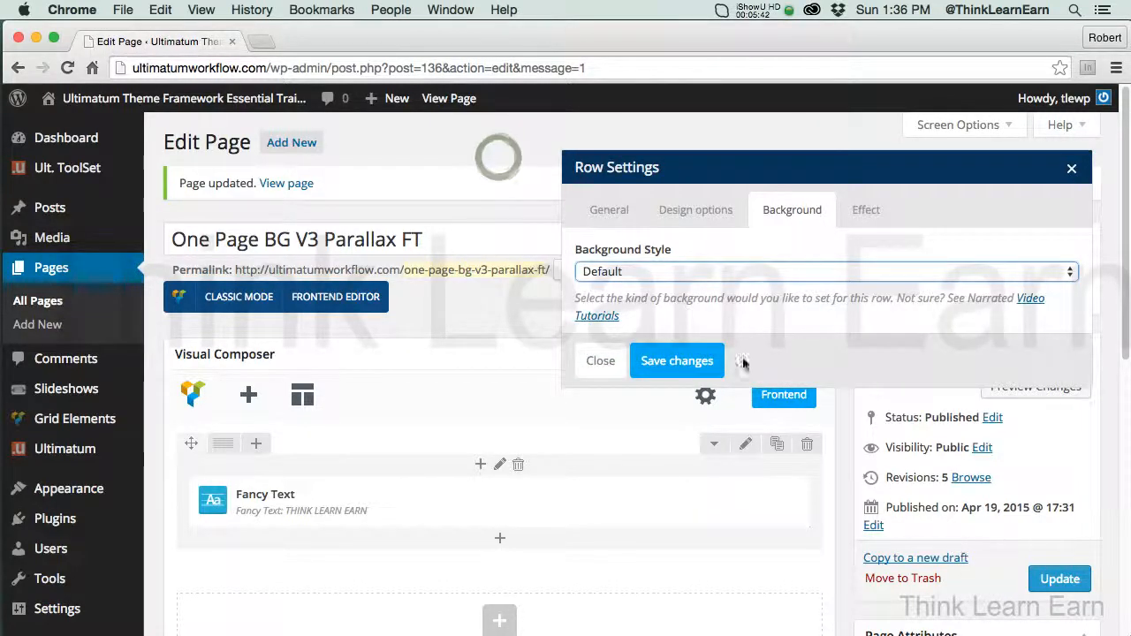
{"action": "left_click", "coordinate": [727, 272]}
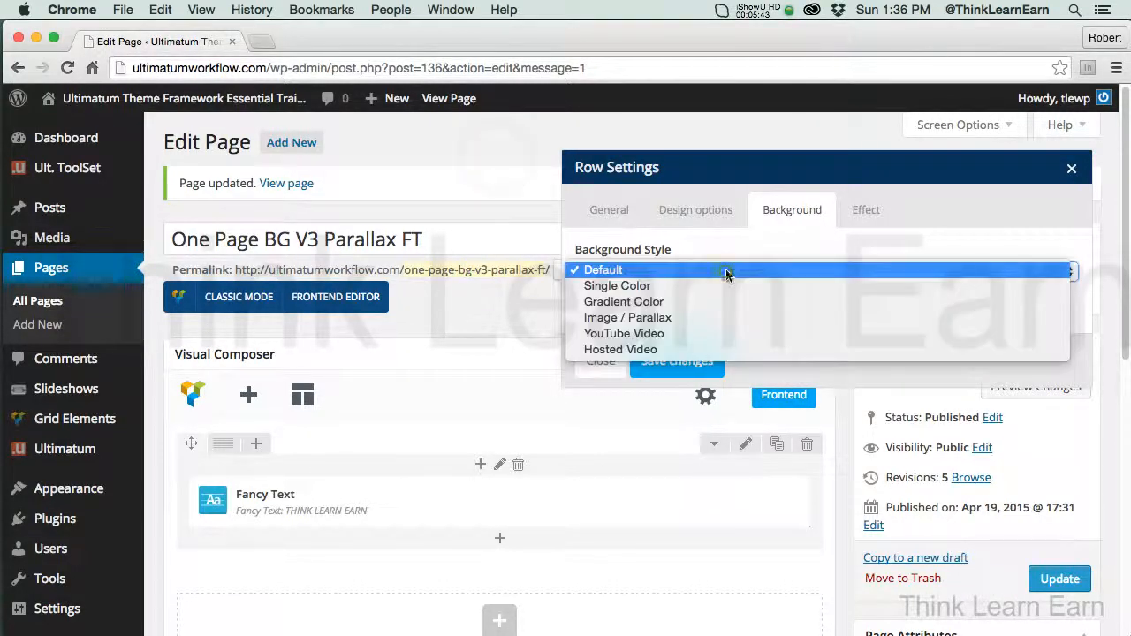
{"action": "left_click", "coordinate": [684, 316]}
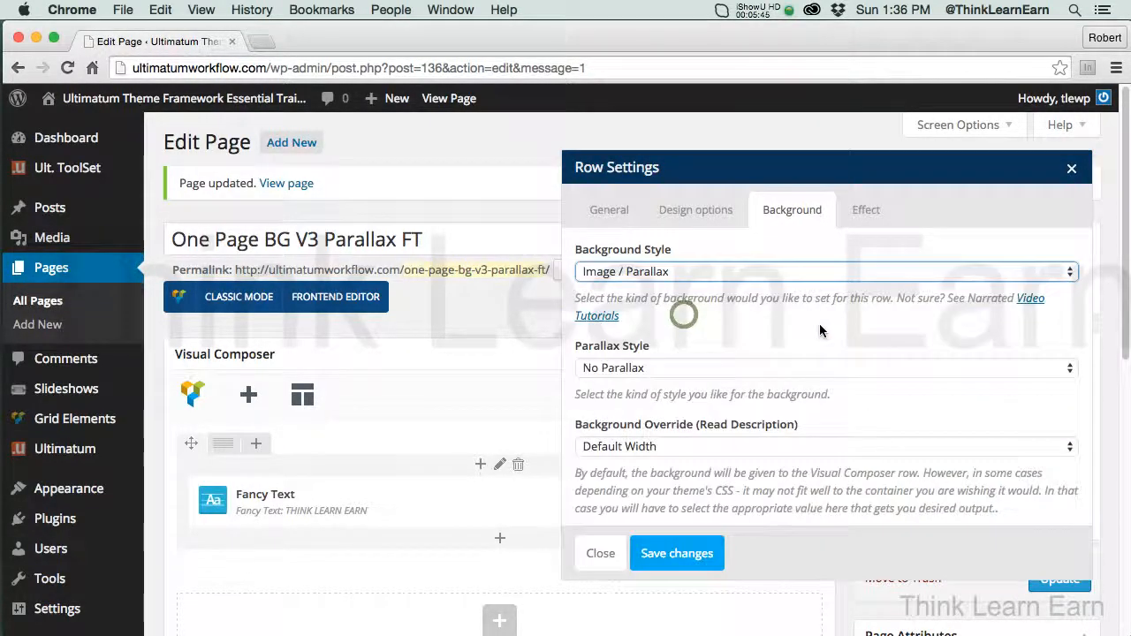
{"action": "left_click", "coordinate": [783, 373]}
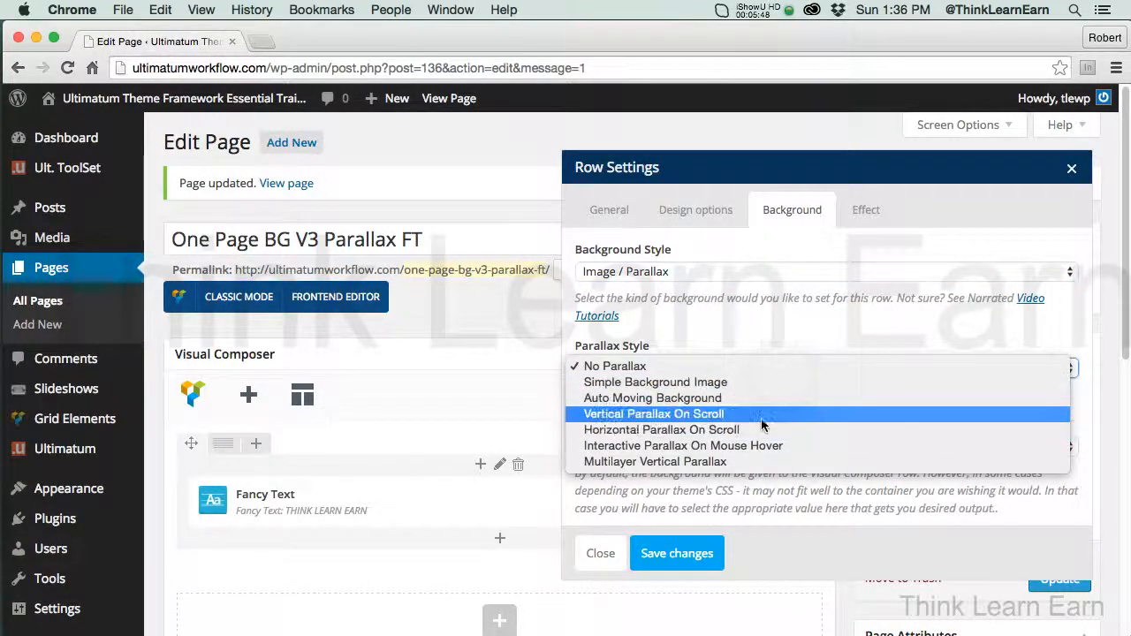
{"action": "left_click", "coordinate": [758, 413]}
Step: Use Natural-Scenery-Landscape-Background.jpg from the media library as the row's background image and save the row settings
{"action": "left_click", "coordinate": [613, 477]}
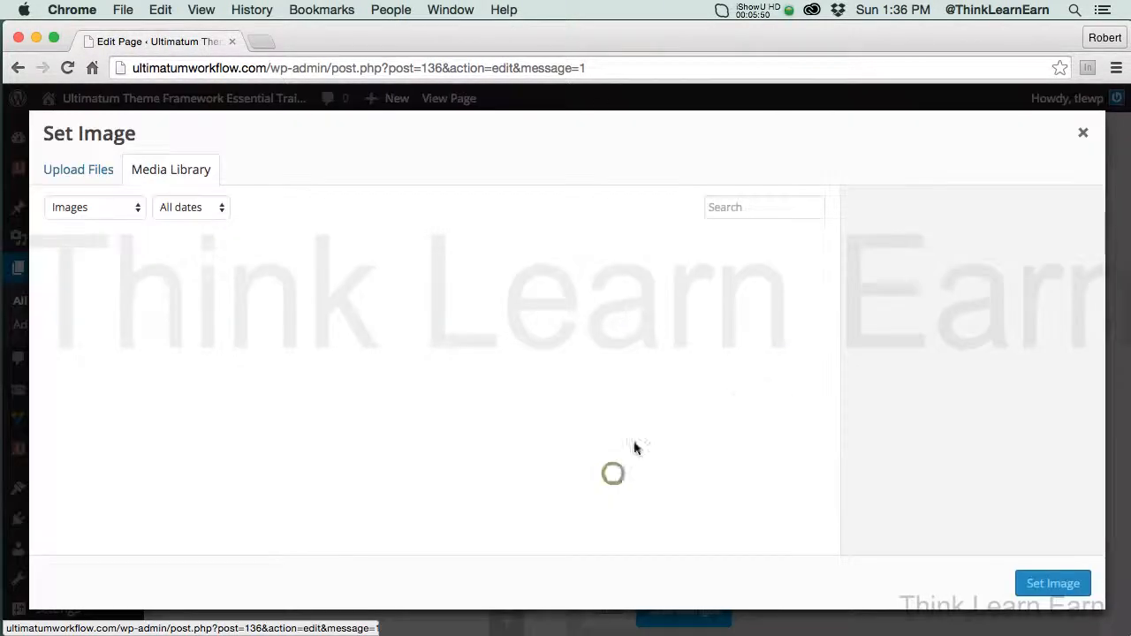
{"action": "left_click", "coordinate": [131, 300]}
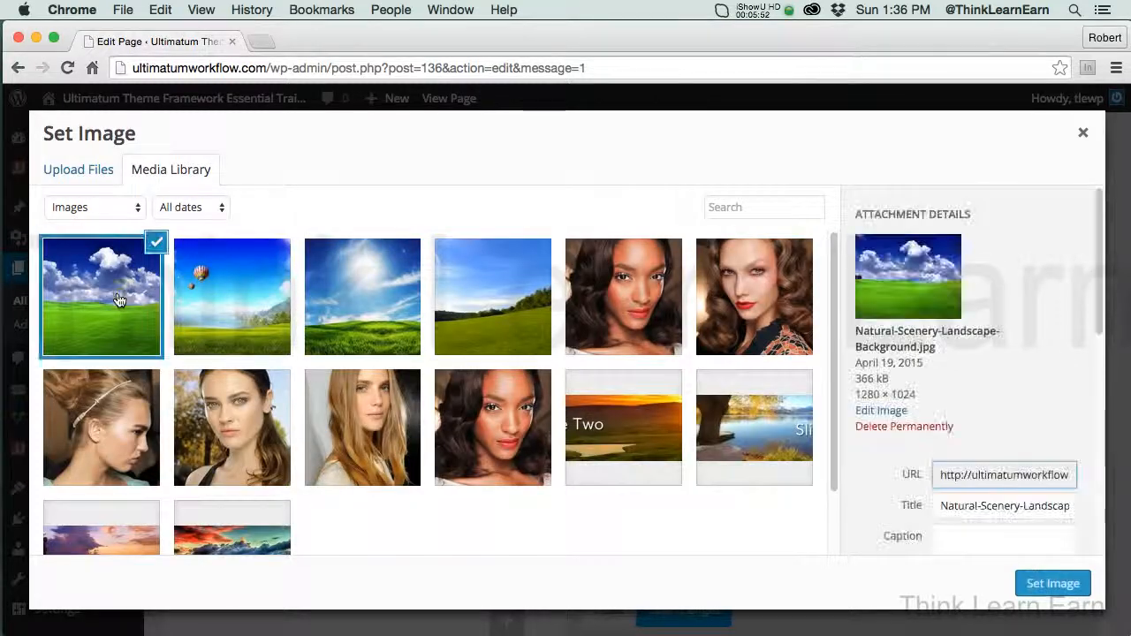
{"action": "left_click", "coordinate": [1053, 583]}
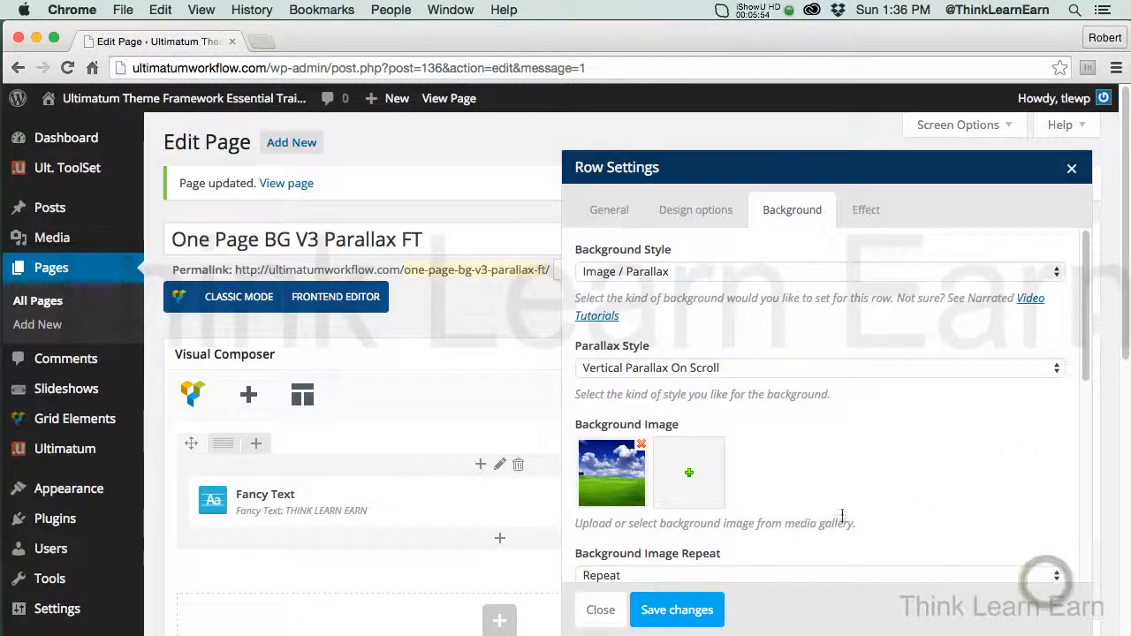
{"action": "left_click", "coordinate": [694, 614]}
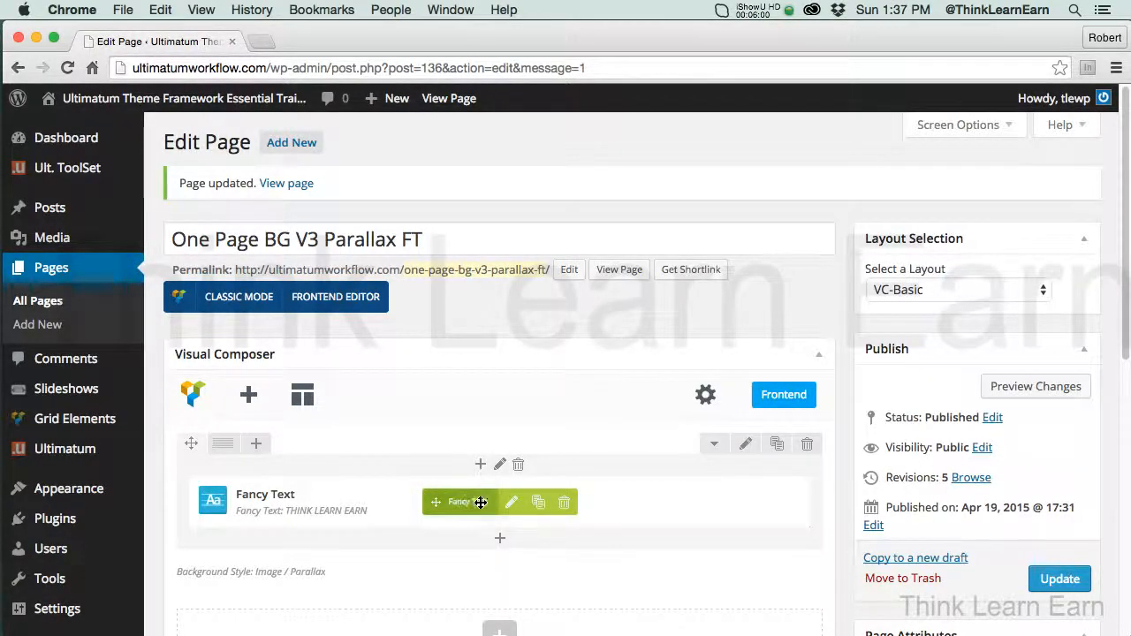
Step: Review the Fancy Text element's general, advanced and typography settings, closing them without changes
{"action": "left_click", "coordinate": [512, 502]}
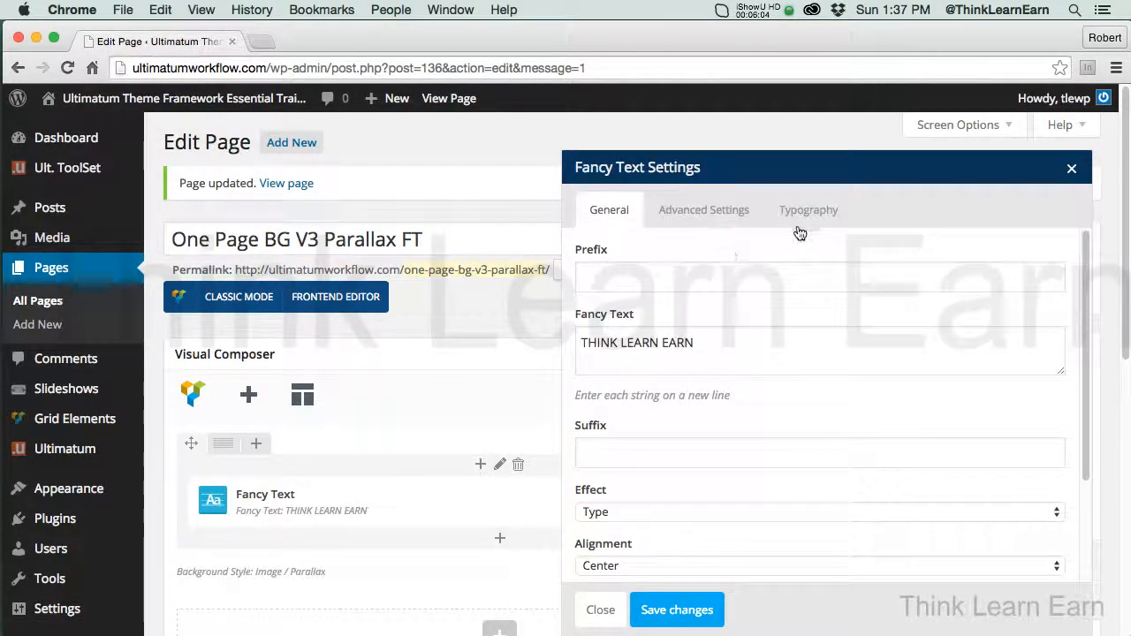
{"action": "left_click", "coordinate": [720, 214]}
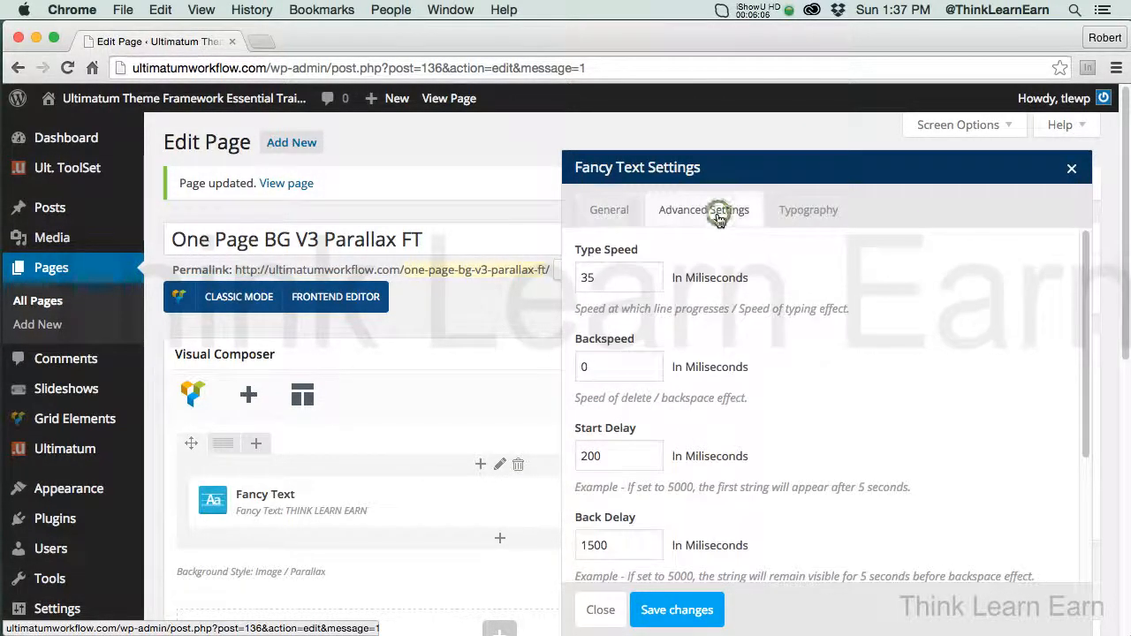
{"action": "left_click", "coordinate": [608, 210]}
{"action": "mouse_move", "coordinate": [1086, 340]}
{"action": "left_mouse_down"}
{"action": "mouse_move", "coordinate": [1100, 472]}
{"action": "mouse_move", "coordinate": [1104, 340]}
{"action": "left_mouse_up"}
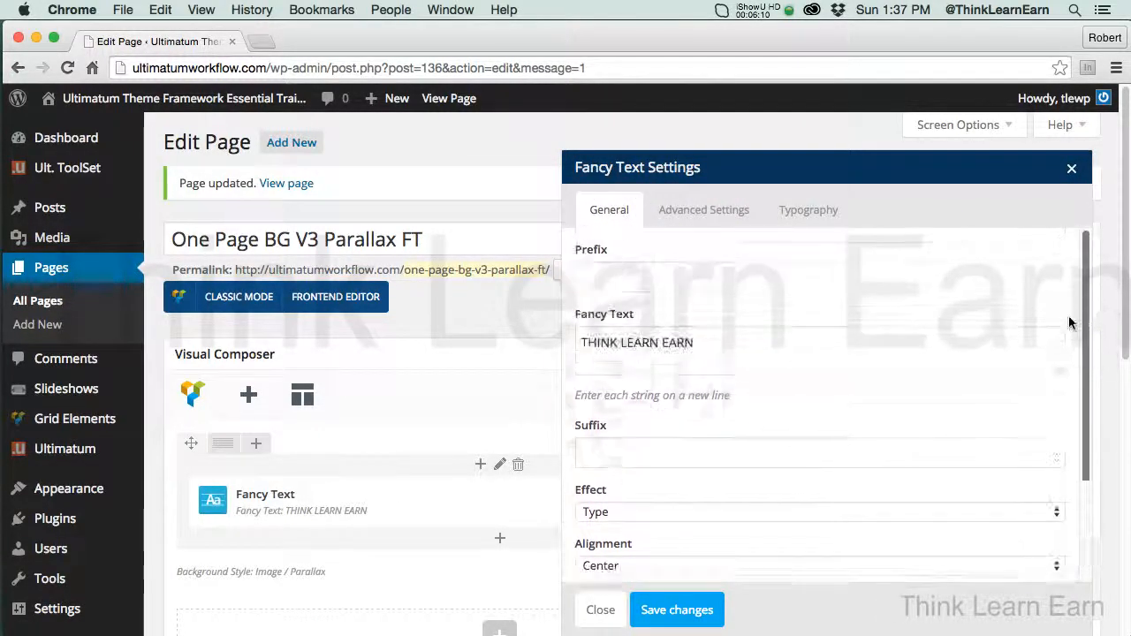
{"action": "left_click", "coordinate": [808, 210]}
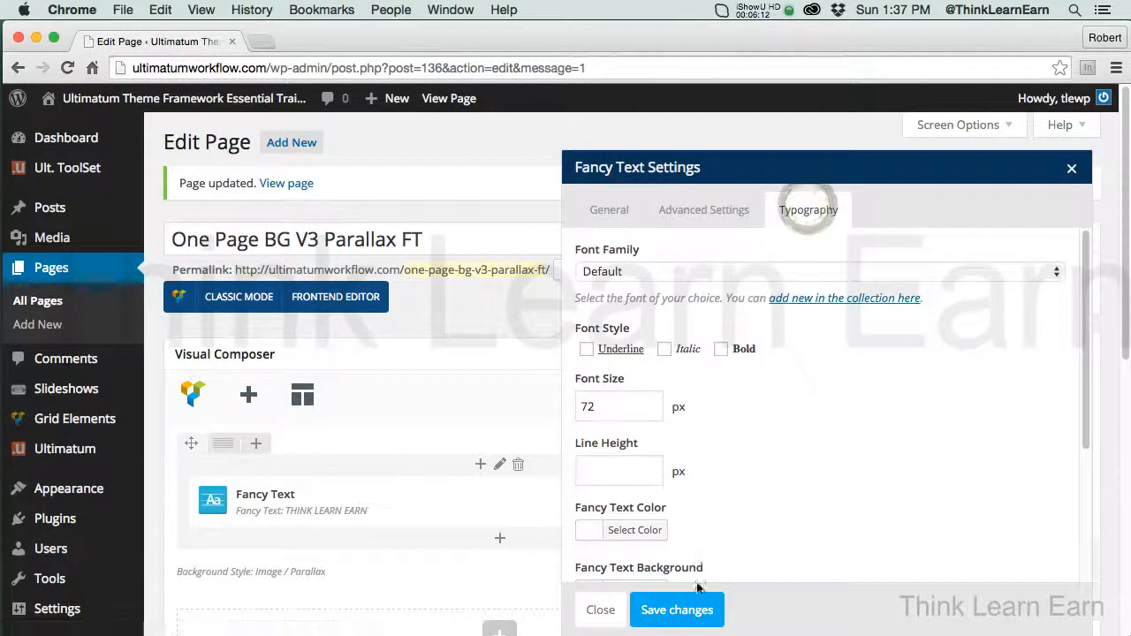
{"action": "left_click", "coordinate": [603, 612]}
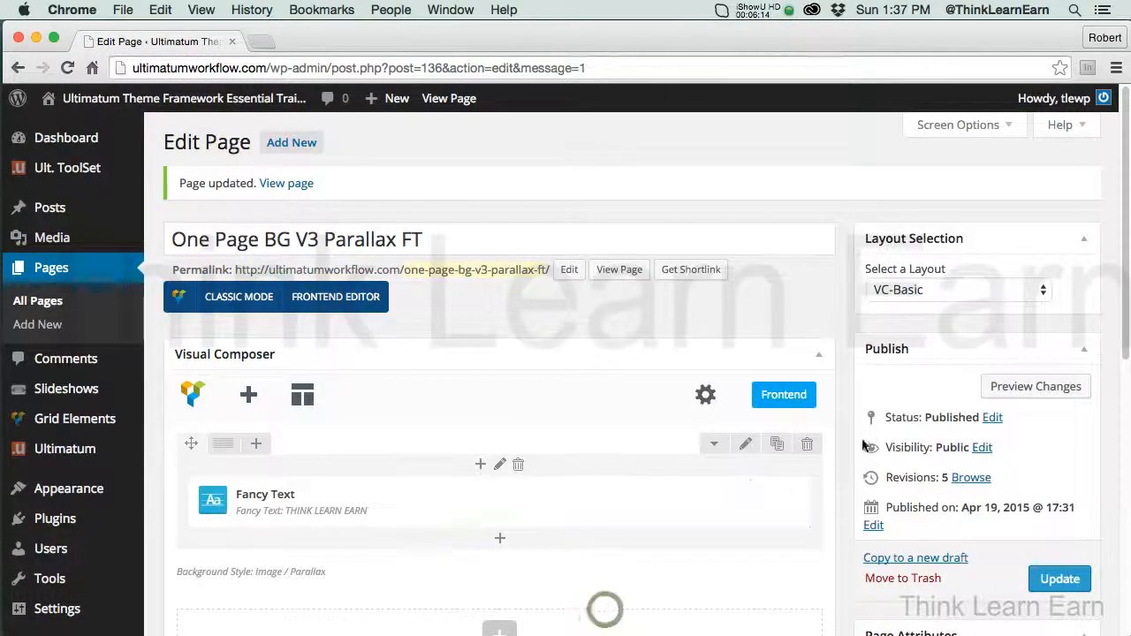
Step: Set the Fancy Text row's top padding to 250 and bottom padding to 250px, and save the row settings
{"action": "left_click", "coordinate": [747, 445]}
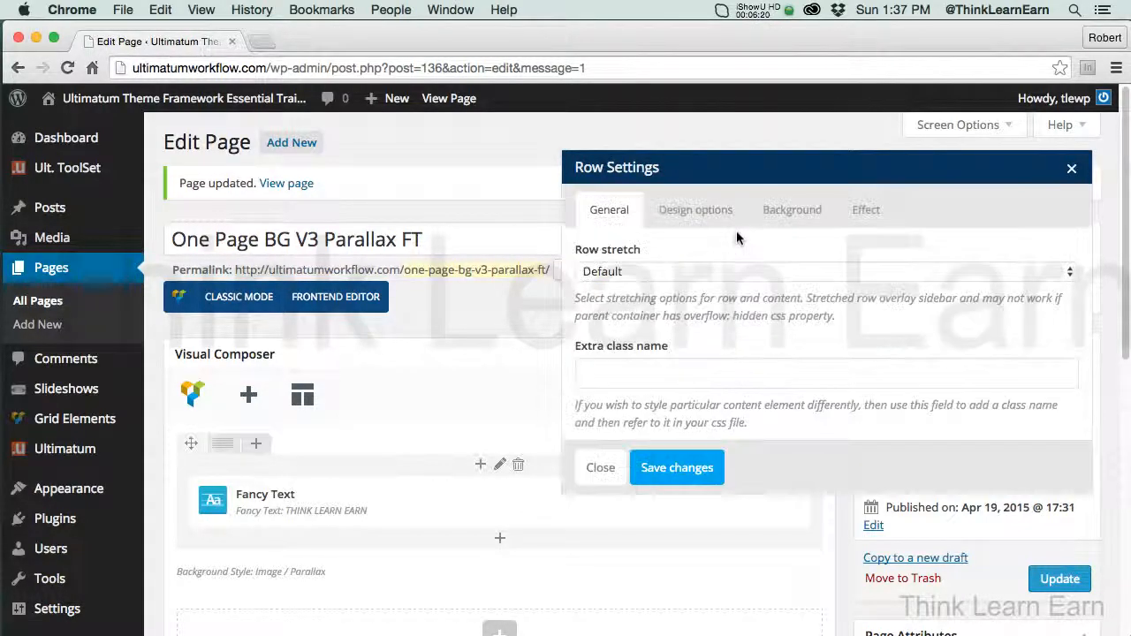
{"action": "left_click", "coordinate": [686, 212]}
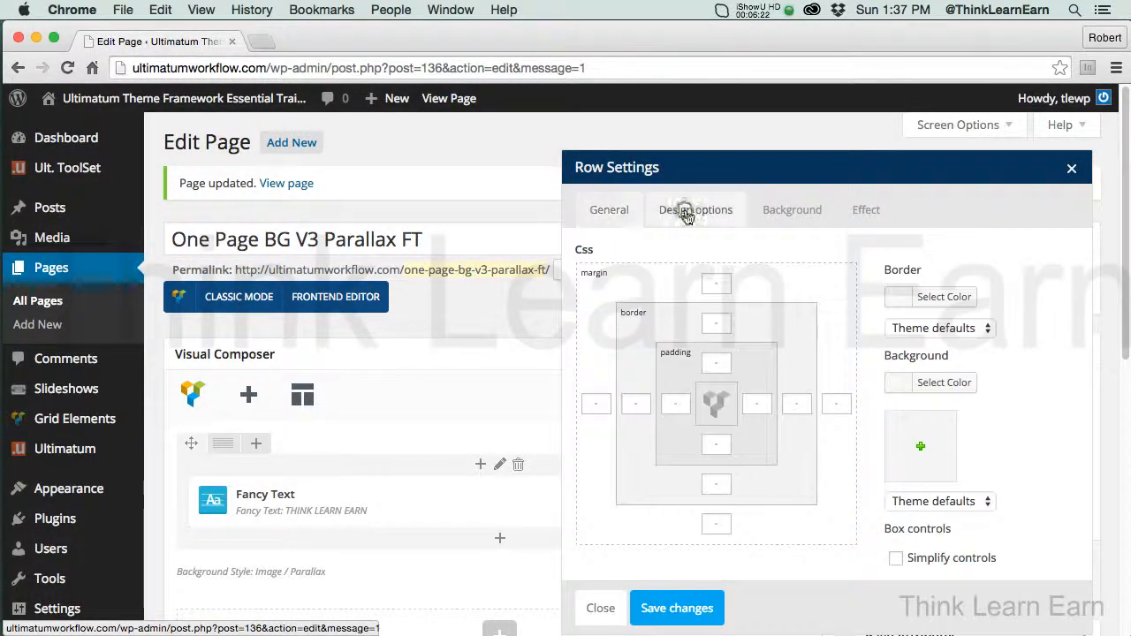
{"action": "left_click", "coordinate": [720, 364]}
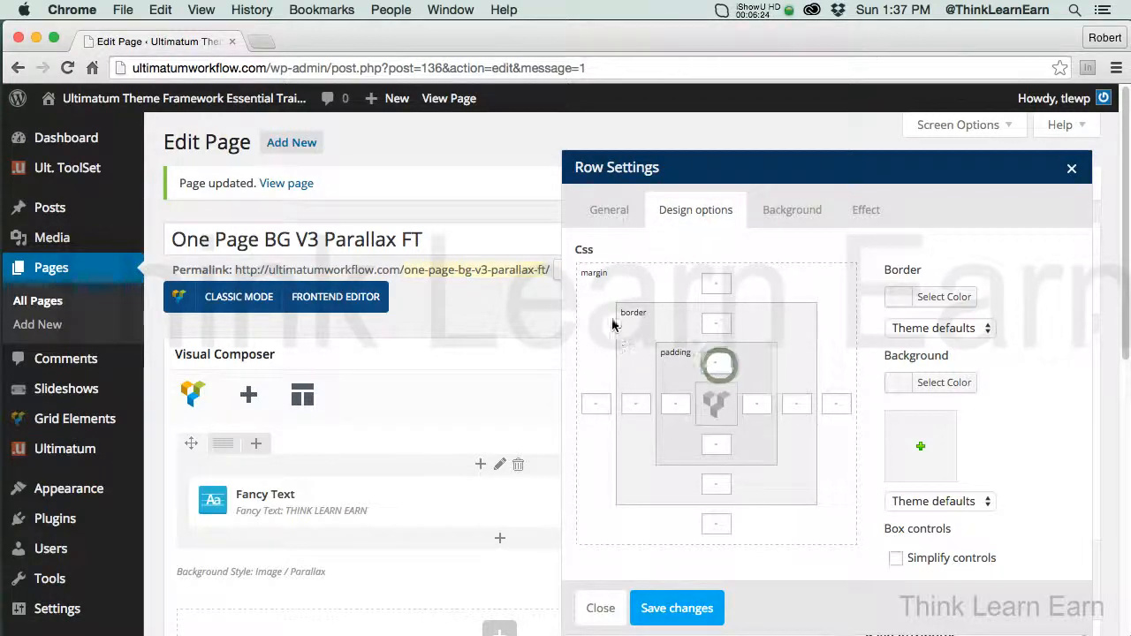
{"action": "type", "text": "250"}
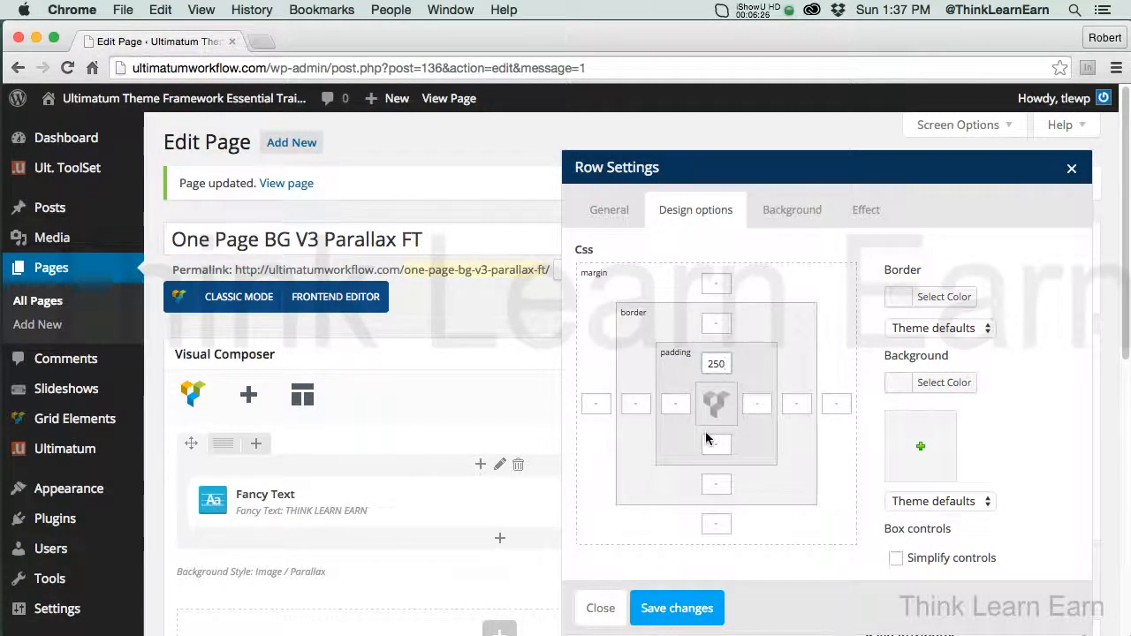
{"action": "left_click", "coordinate": [718, 443]}
{"action": "type", "text": "25"}
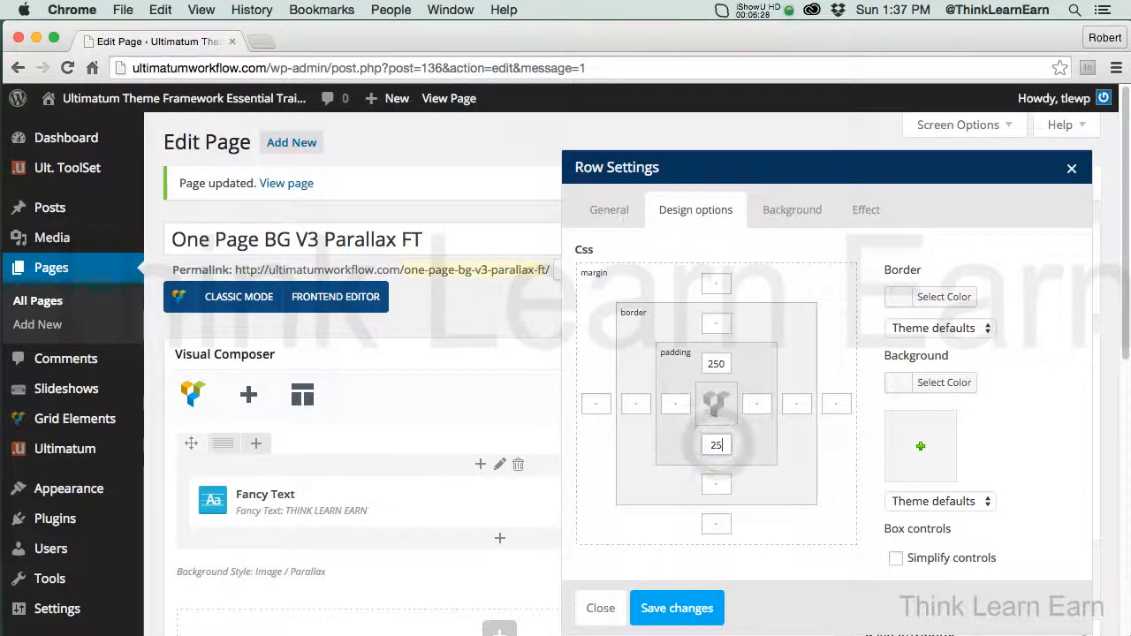
{"action": "key", "text": "BackSpace"}
{"action": "key", "text": "BackSpace"}
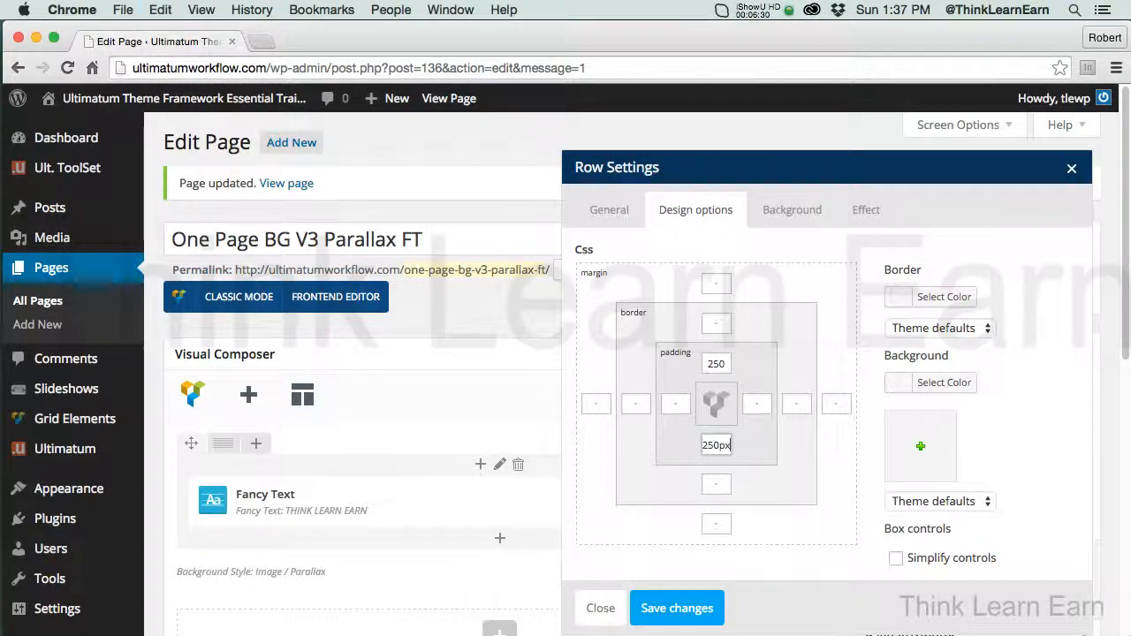
{"action": "left_click", "coordinate": [695, 606]}
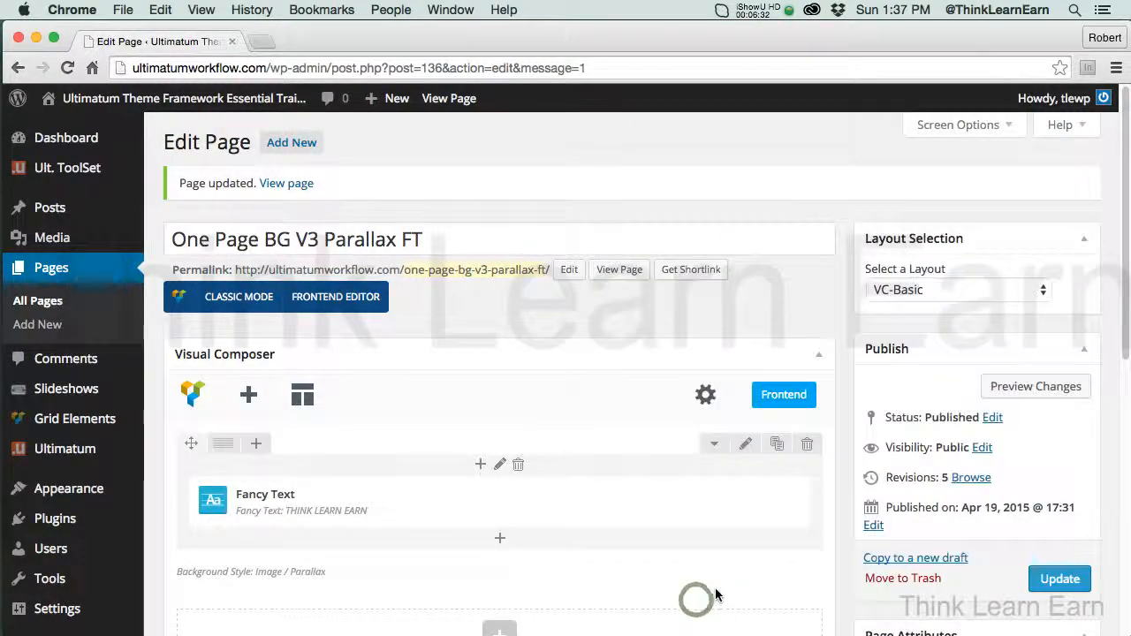
Step: Update the page and check the Fancy Text over the parallax background in a preview, returning to the editor
{"action": "left_click", "coordinate": [1059, 579]}
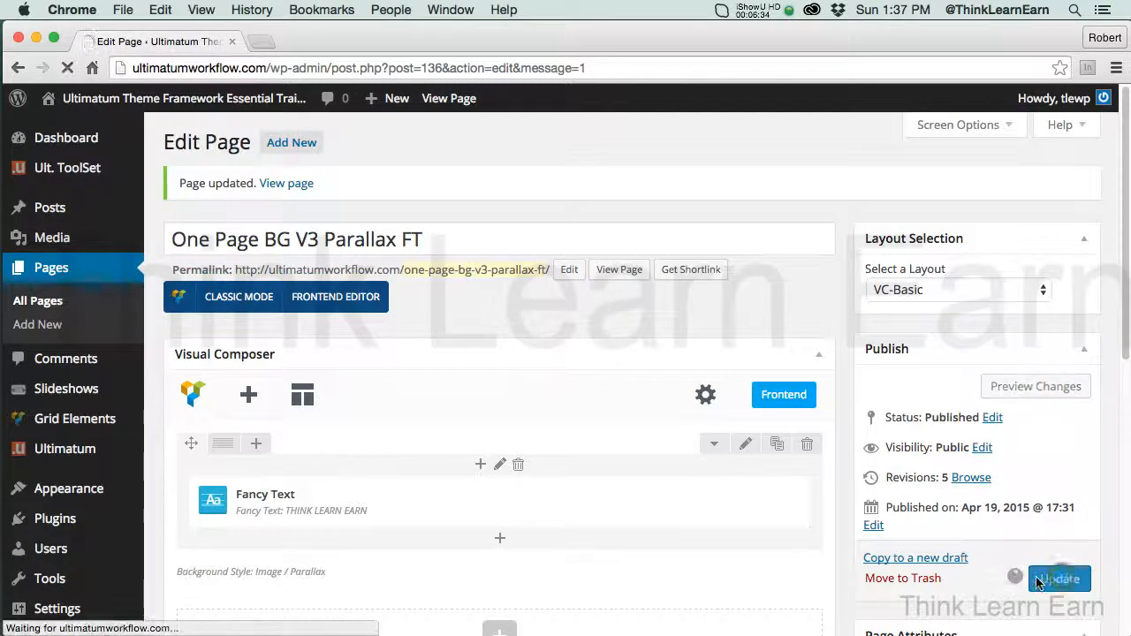
{"action": "mouse_move", "coordinate": [4, 84]}
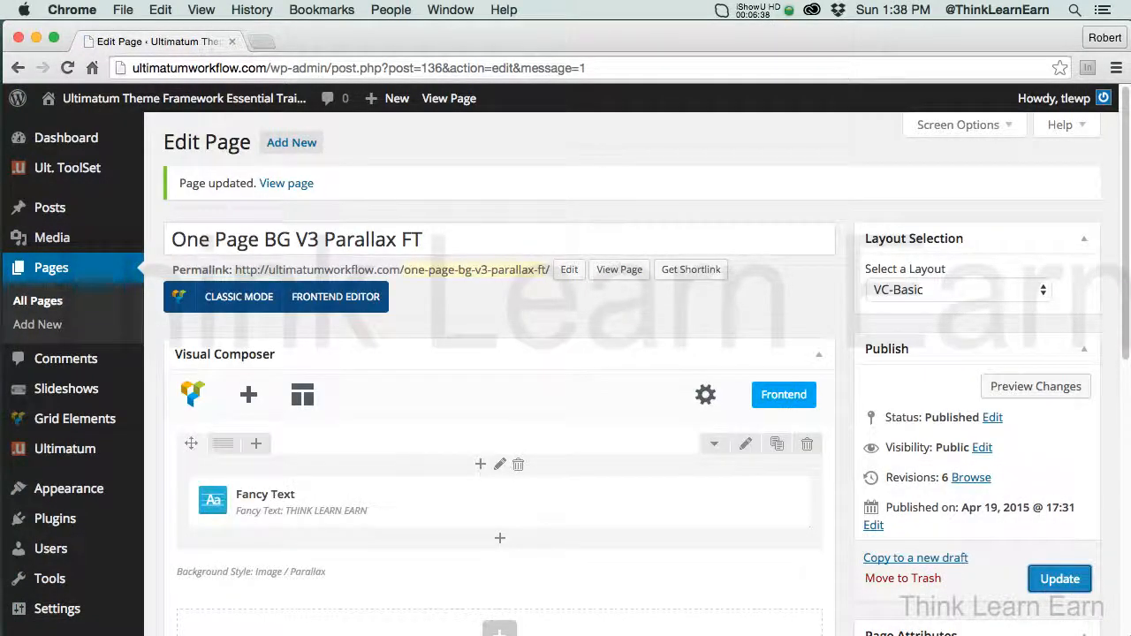
{"action": "left_click", "coordinate": [1028, 391]}
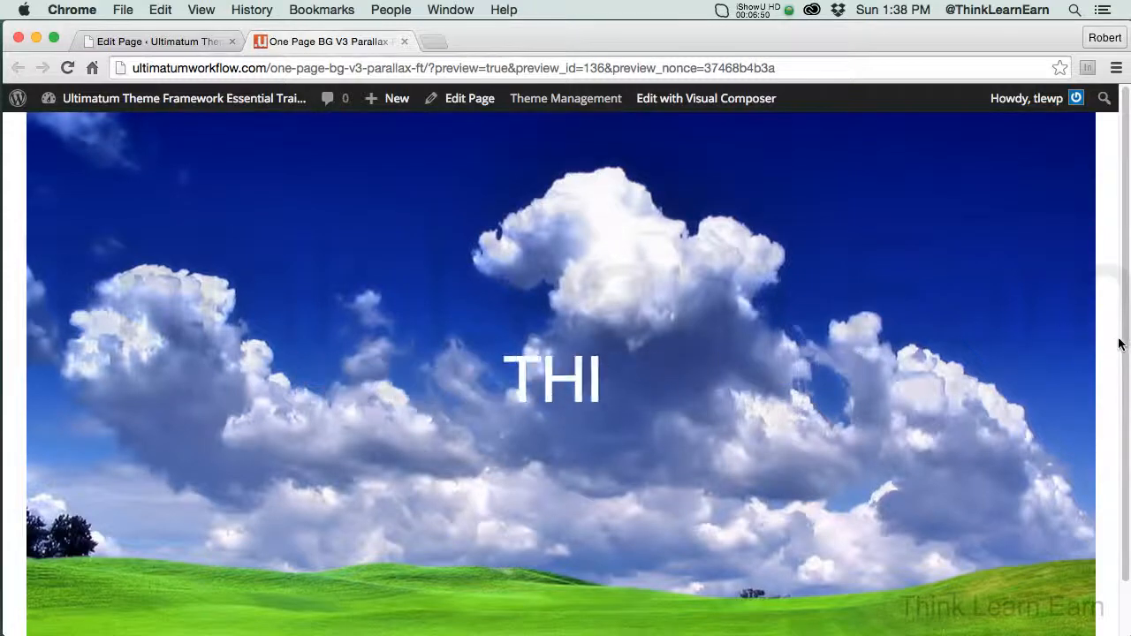
{"action": "scroll", "coordinate": [1128, 517], "scroll_direction": "down", "scroll_amount": 2}
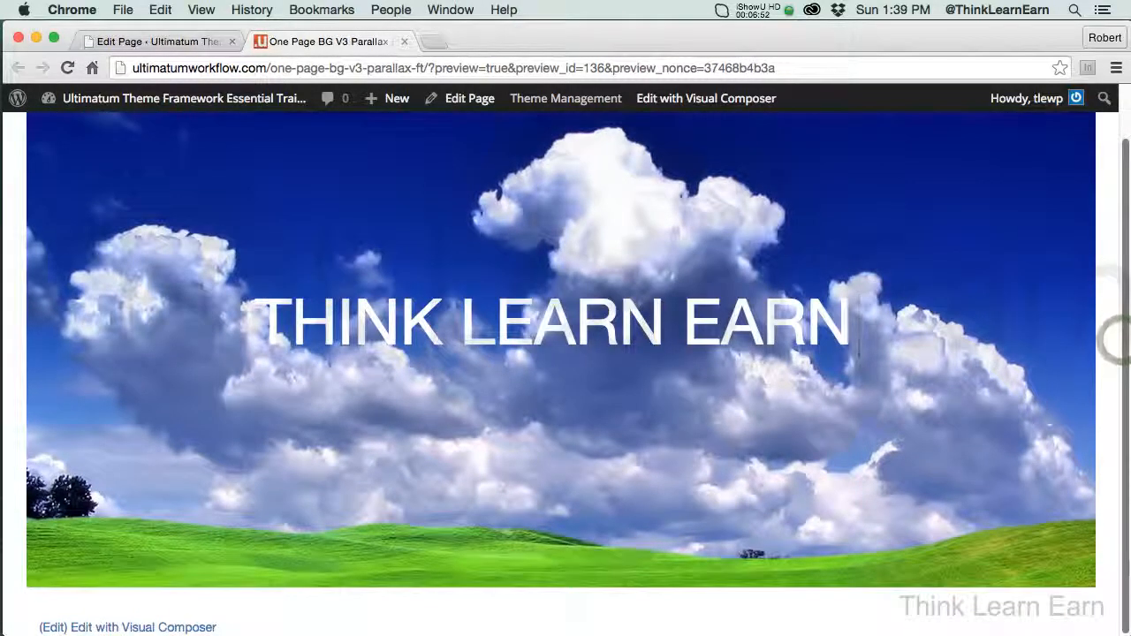
{"action": "left_click", "coordinate": [405, 41]}
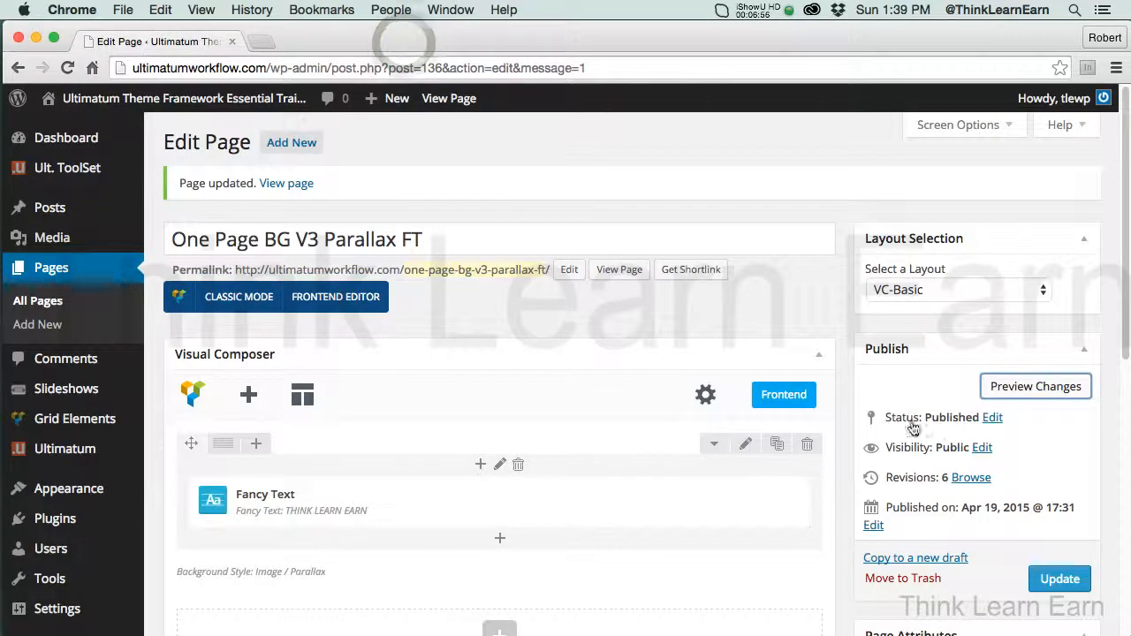
Step: Add the lines CREATE DESIGN EDIT PUBLISH, THINK WORDPRESS and CREATE SELECT EDIT below THINK LEARN EARN in the Fancy Text element
{"action": "mouse_move", "coordinate": [642, 494]}
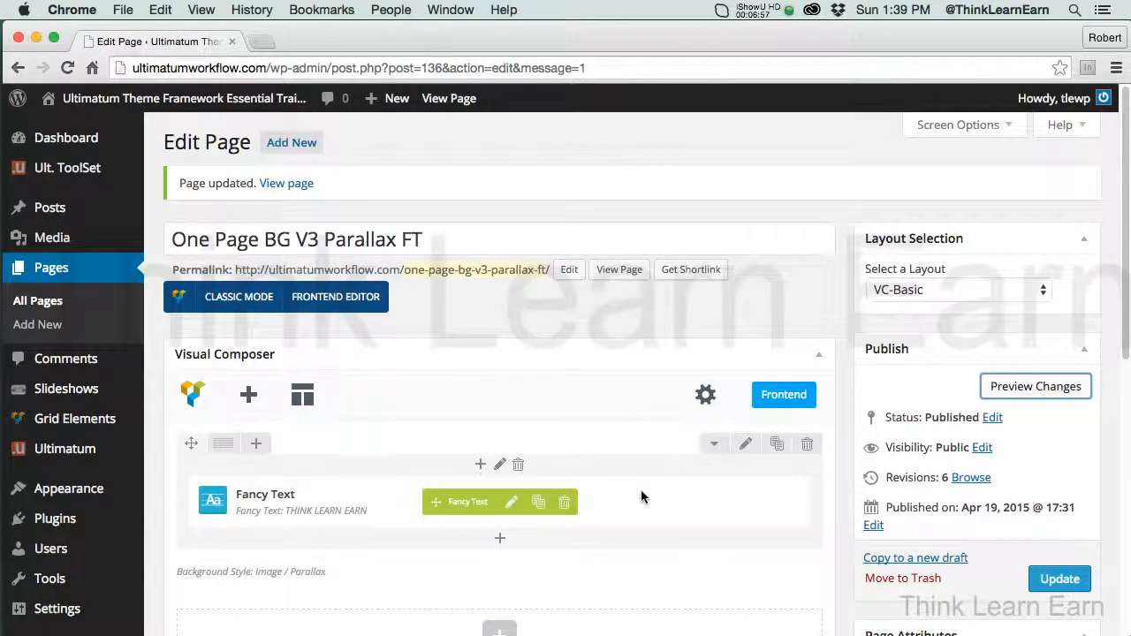
{"action": "left_click", "coordinate": [511, 502]}
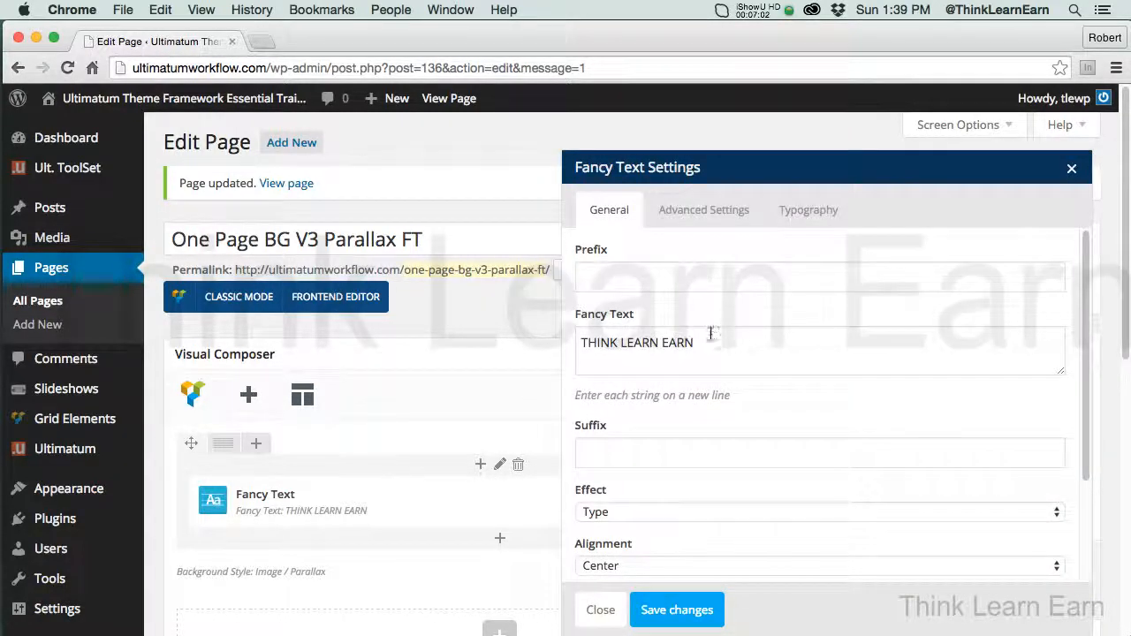
{"action": "left_click", "coordinate": [715, 341]}
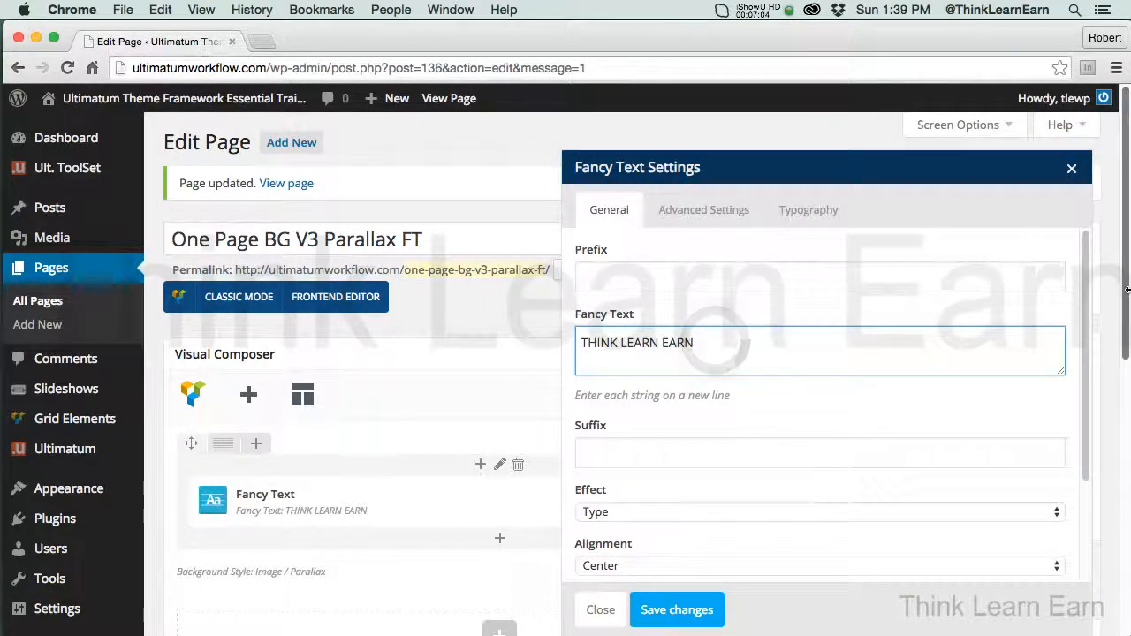
{"action": "key", "text": "Return"}
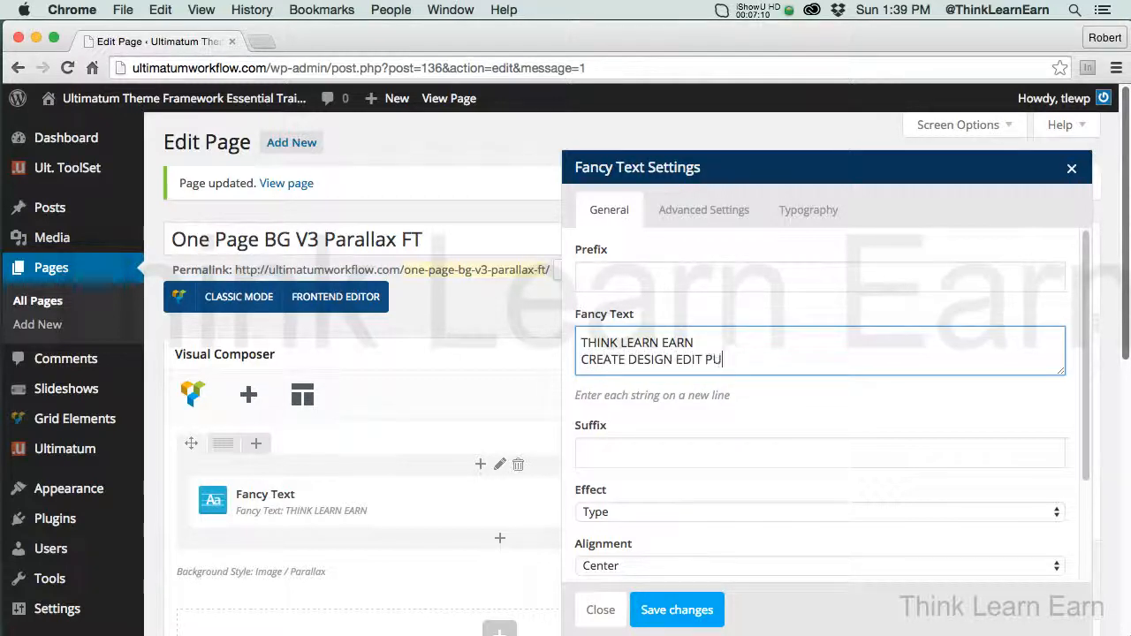
{"action": "key", "text": "Return"}
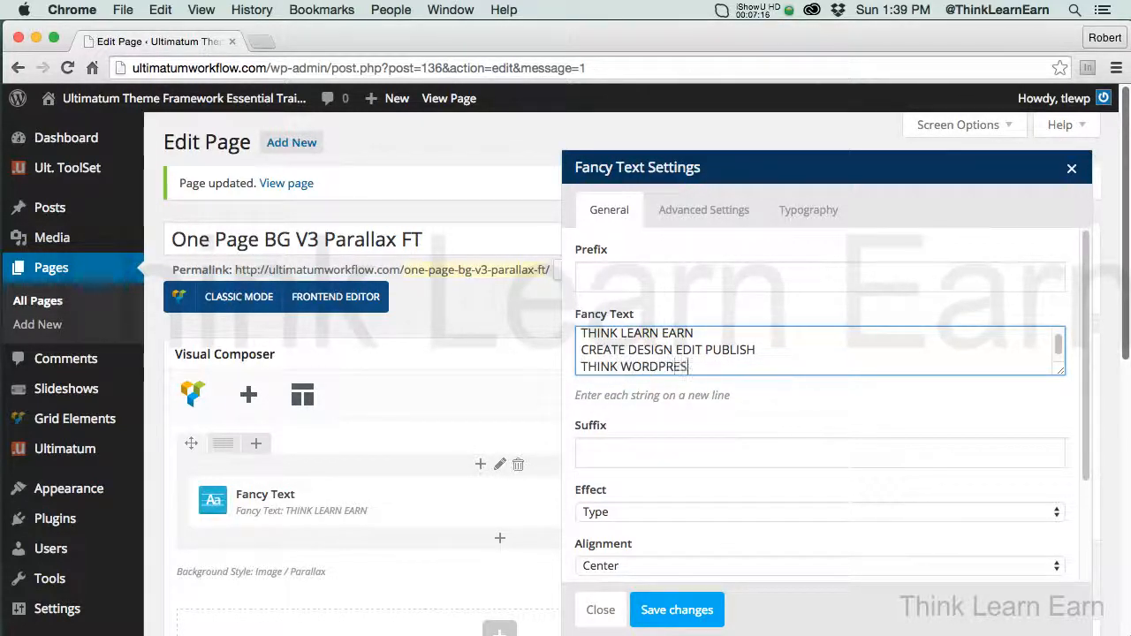
{"action": "type", "text": "THINK WORDPRESS"}
{"action": "key", "text": "Return"}
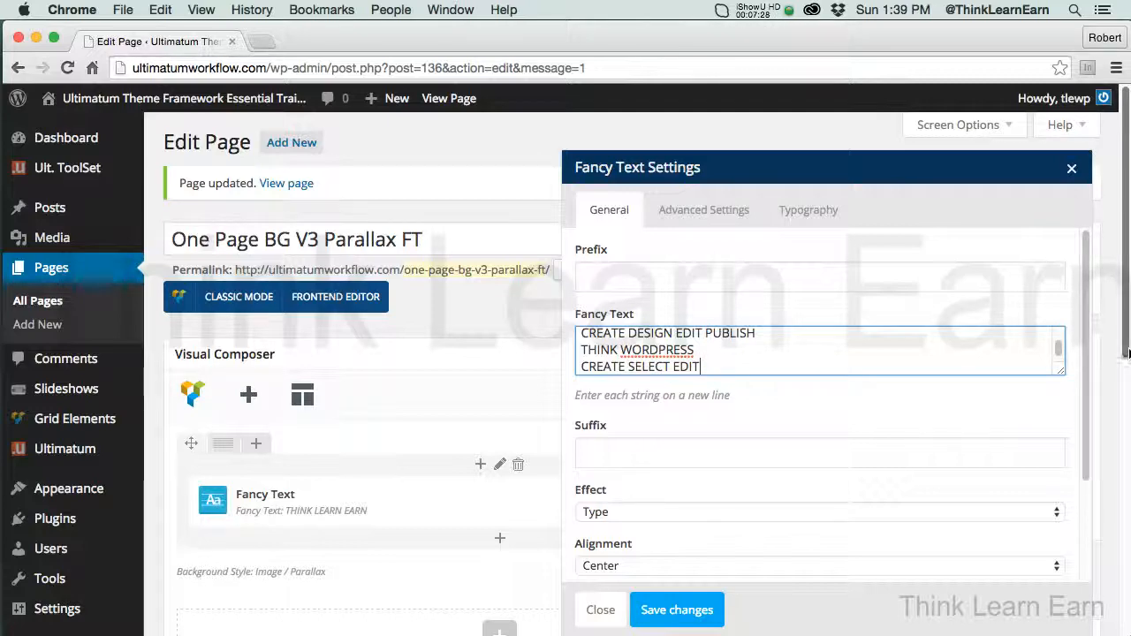
{"action": "scroll", "coordinate": [1089, 416], "scroll_direction": "down", "scroll_amount": 1}
{"action": "left_click_drag", "start_coordinate": [1087, 418], "coordinate": [1086, 332]}
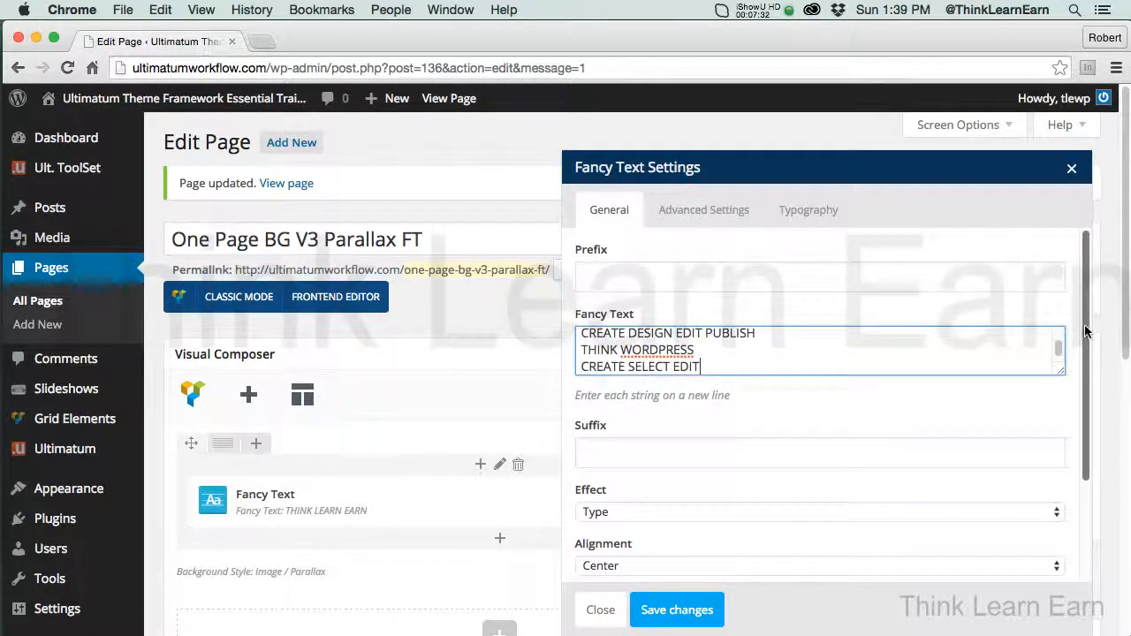
Step: Append "..." to each of the four Fancy Text lines and save the element's settings
{"action": "left_click", "coordinate": [782, 337]}
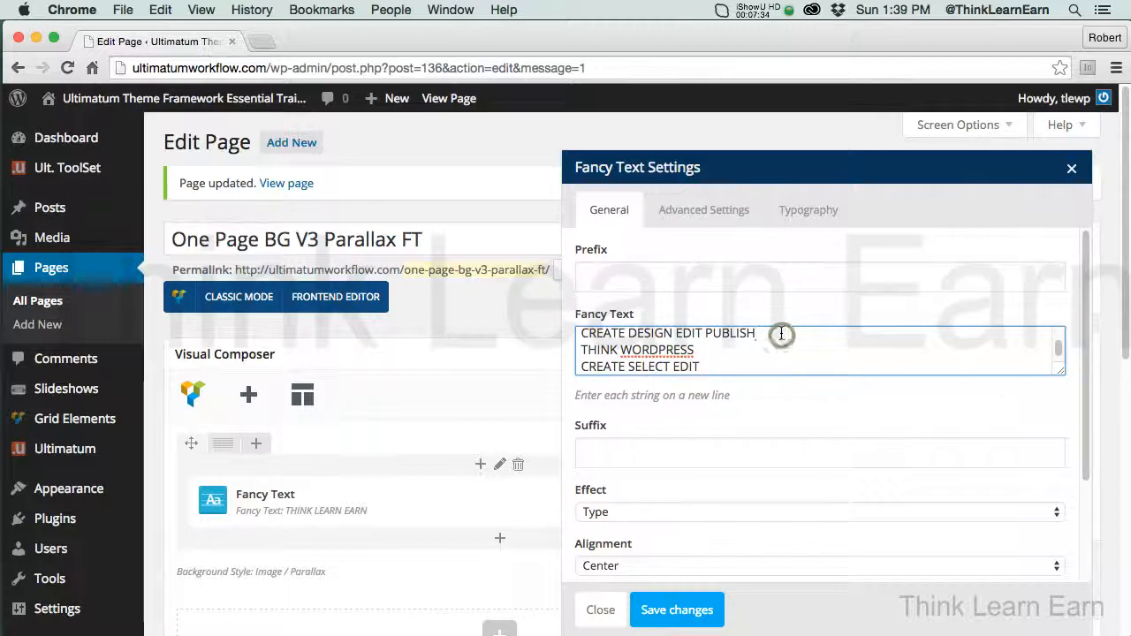
{"action": "type", "text": ".."}
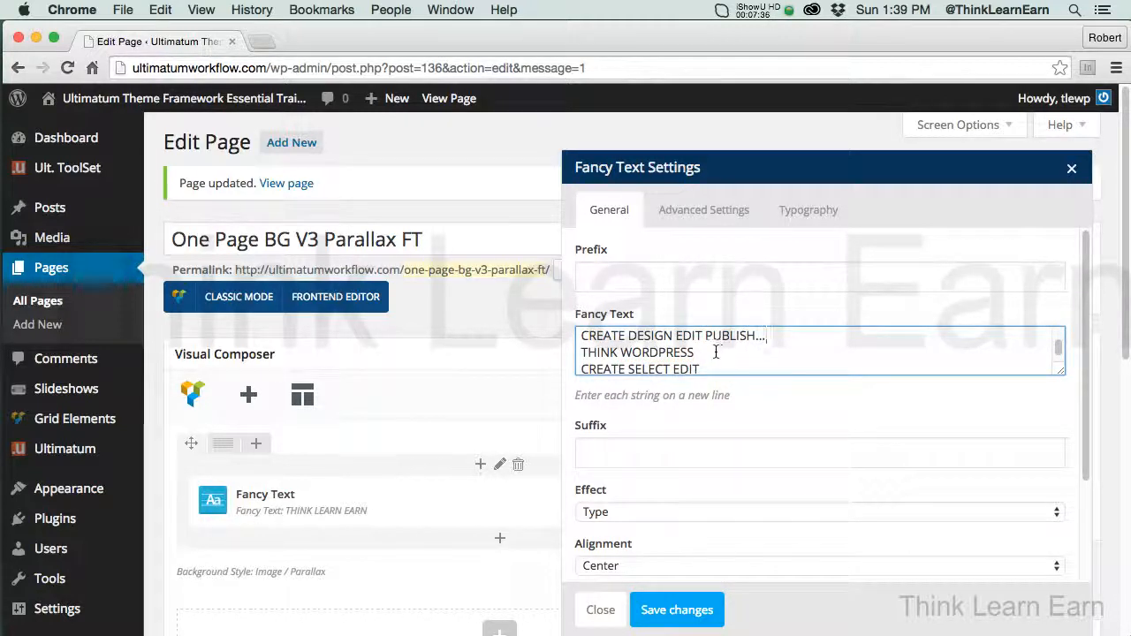
{"action": "type", "text": ".."}
{"action": "left_click", "coordinate": [709, 368]}
{"action": "type", "text": "..."}
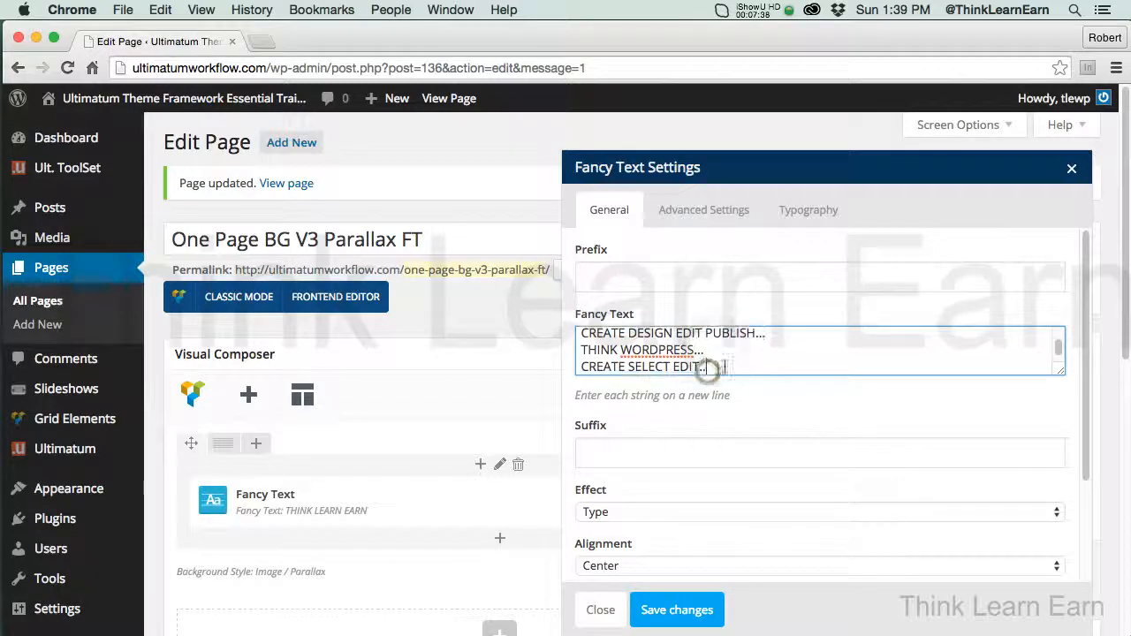
{"action": "left_click_drag", "start_coordinate": [1058, 371], "coordinate": [1059, 442]}
{"action": "left_click", "coordinate": [708, 348]}
{"action": "type", "text": "..."}
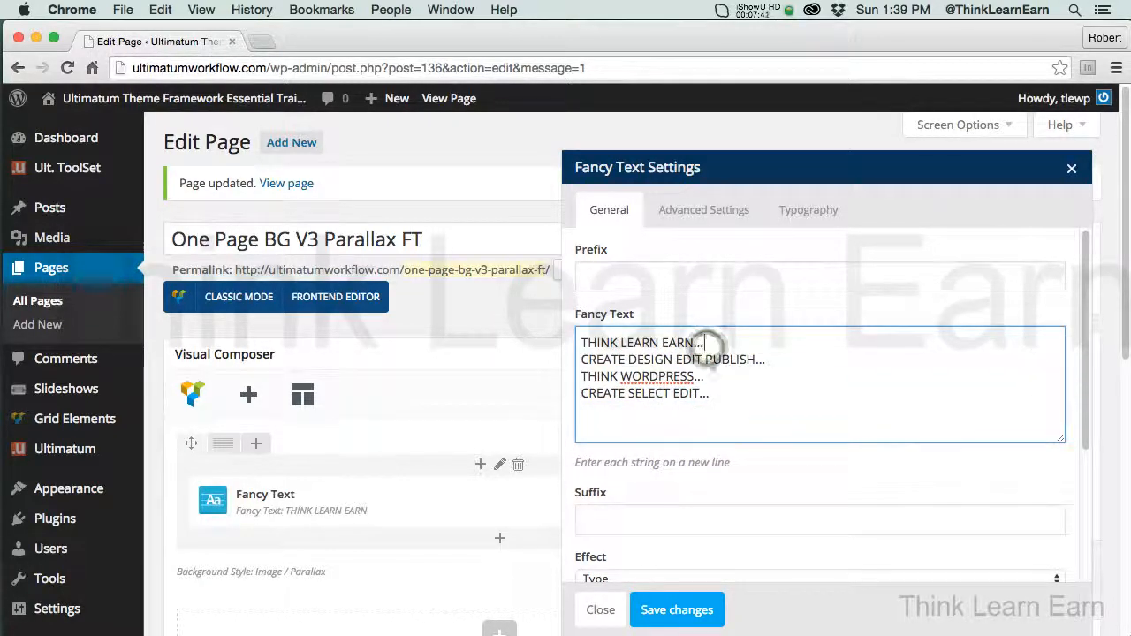
{"action": "left_click", "coordinate": [698, 611]}
Step: Update the page and check the multi-line Fancy Text animation in a preview, returning to the editor
{"action": "left_click", "coordinate": [1038, 576]}
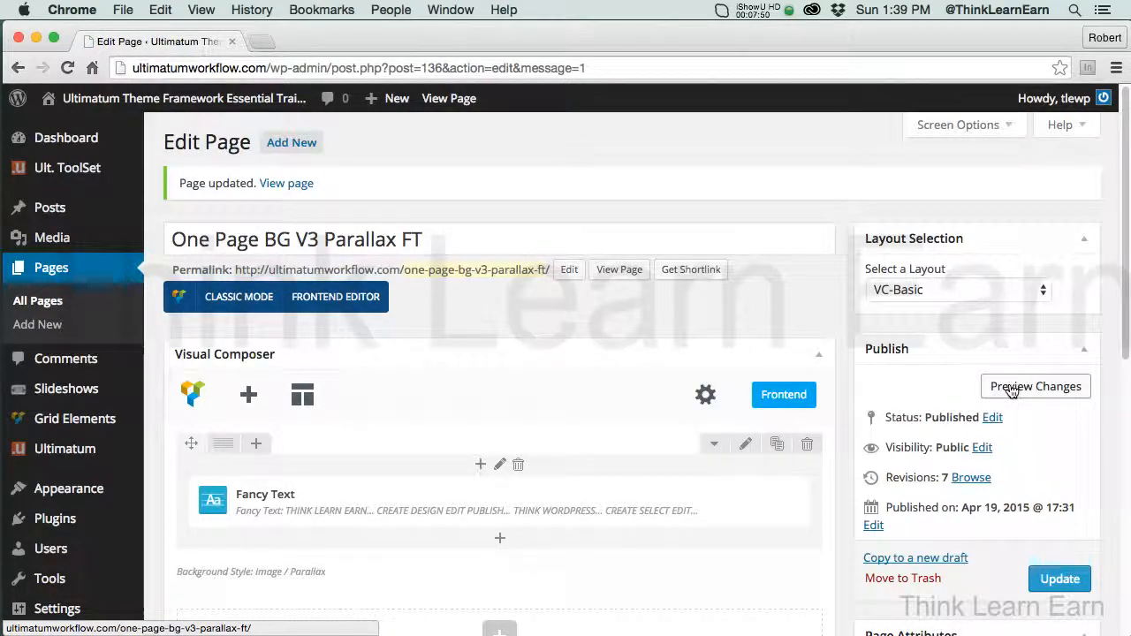
{"action": "left_click", "coordinate": [1012, 390]}
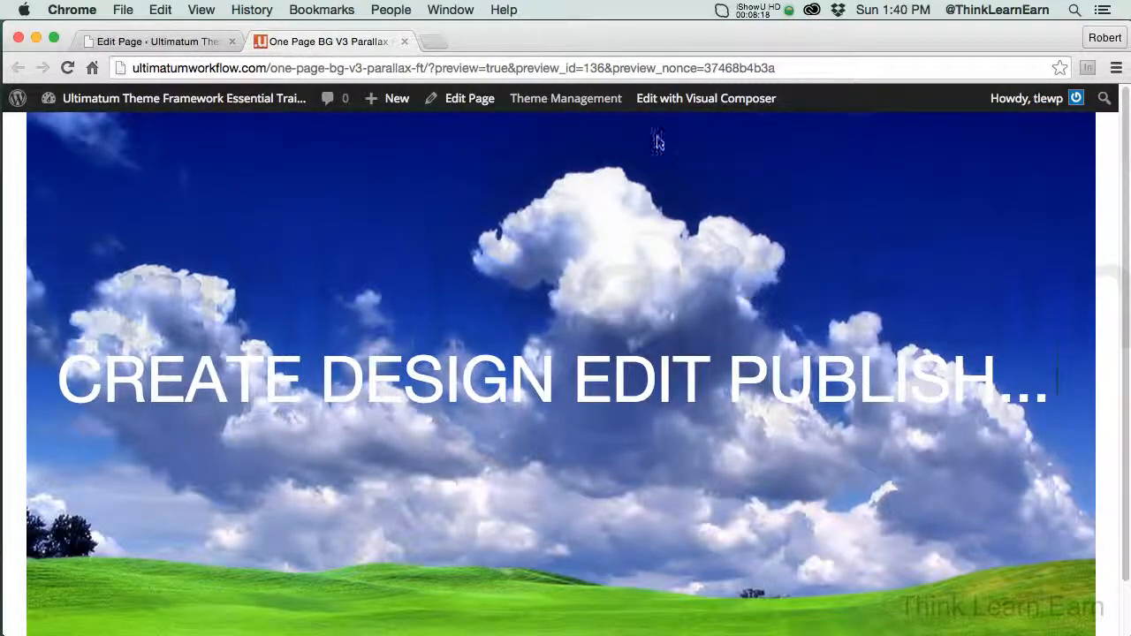
{"action": "left_click", "coordinate": [404, 41]}
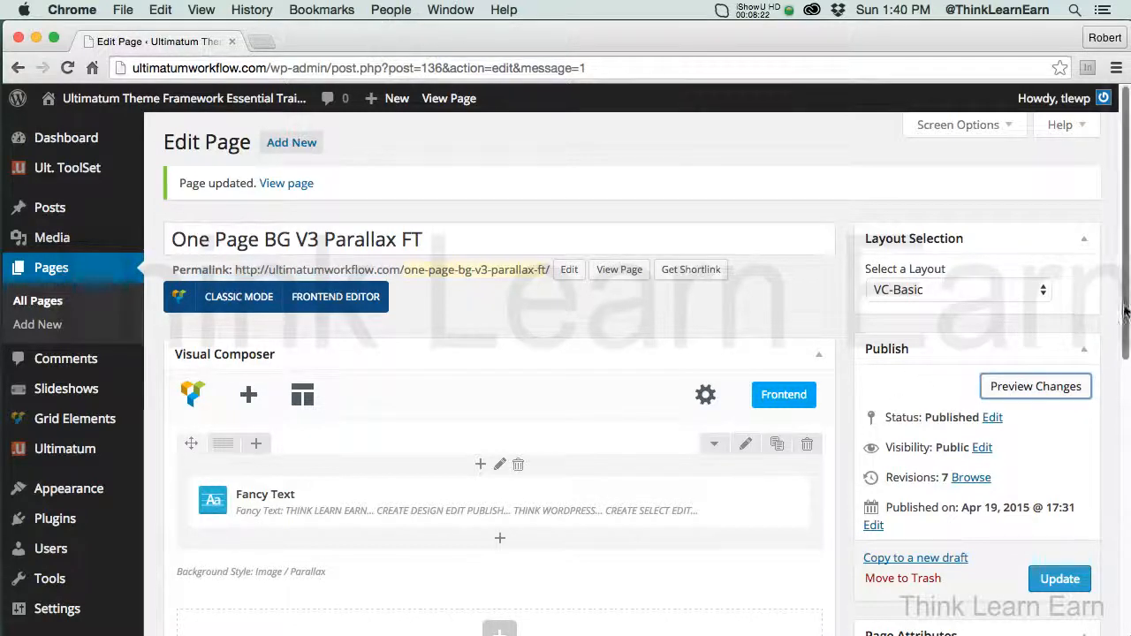
Step: Change the Fancy Text effect to Slide Up, save the settings, and check the effect in a page preview
{"action": "left_click_drag", "start_coordinate": [1124, 312], "coordinate": [1124, 371]}
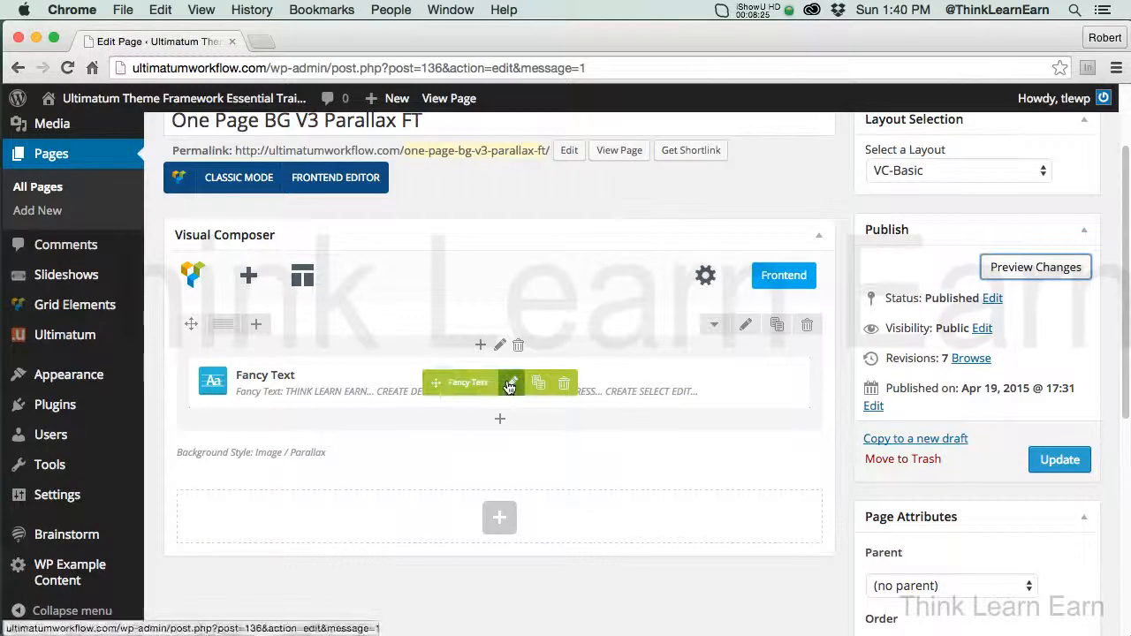
{"action": "left_click", "coordinate": [510, 382]}
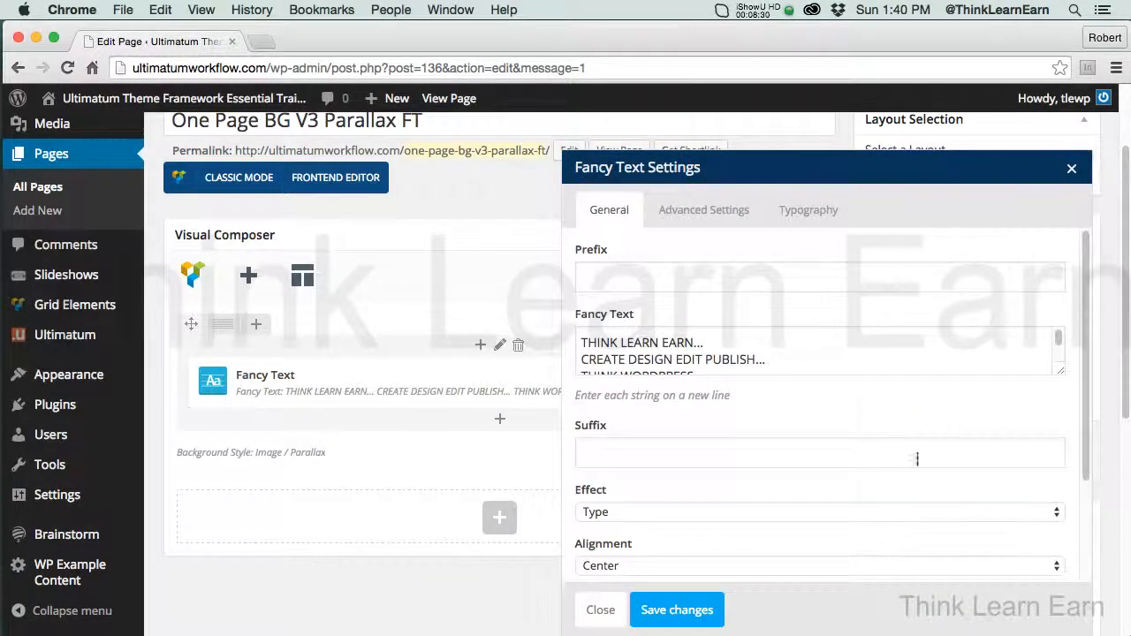
{"action": "left_click", "coordinate": [926, 508]}
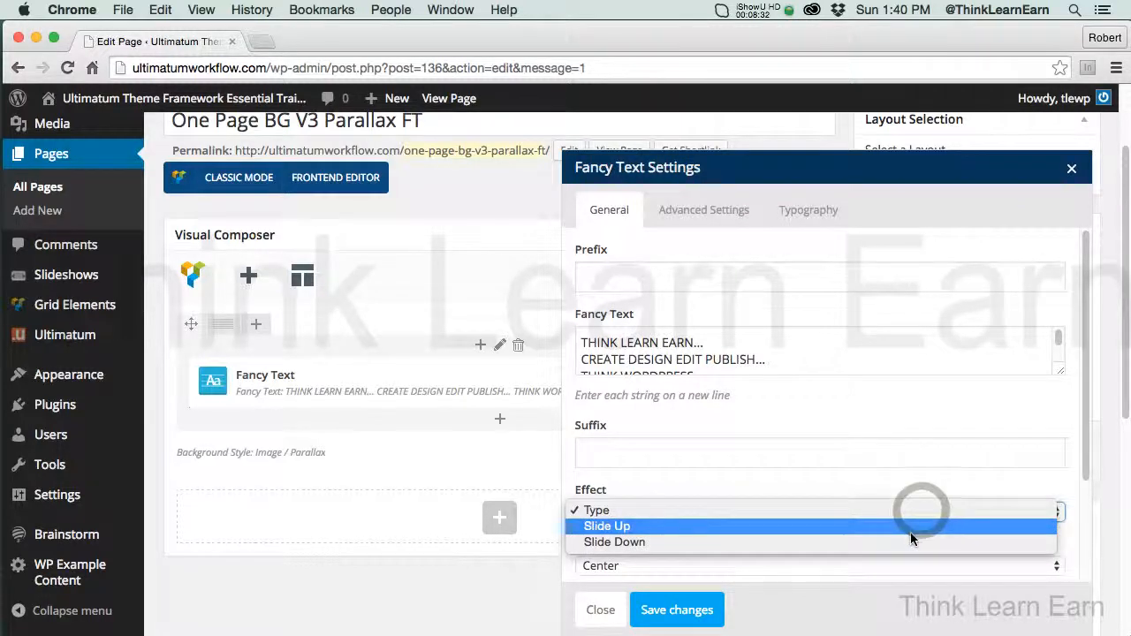
{"action": "left_click", "coordinate": [911, 529]}
{"action": "left_click", "coordinate": [694, 610]}
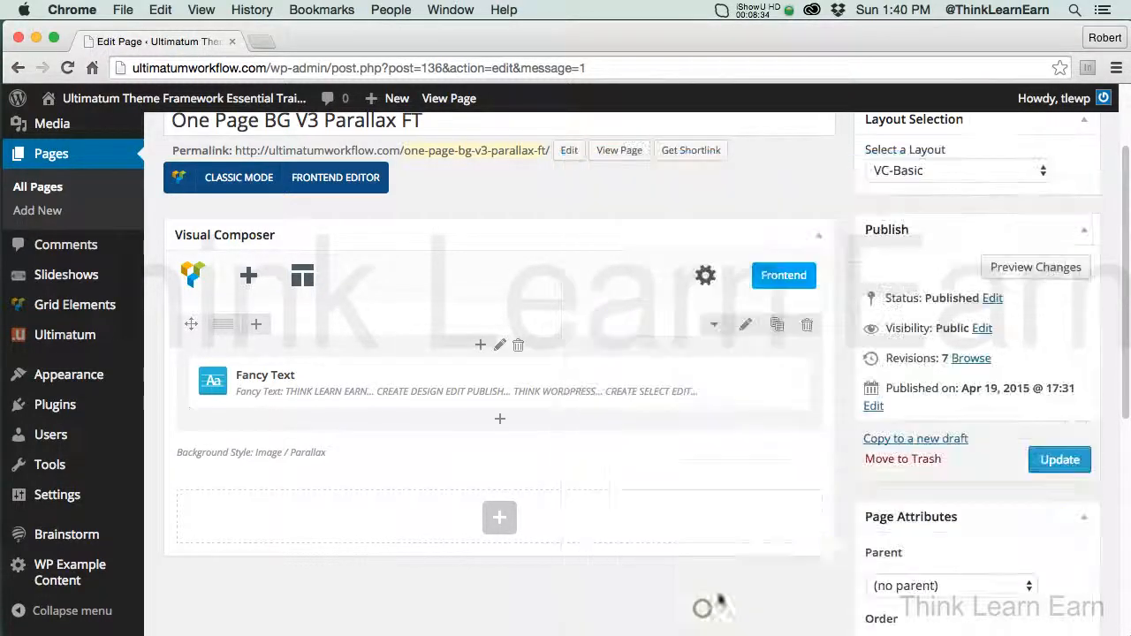
{"action": "left_click", "coordinate": [999, 267]}
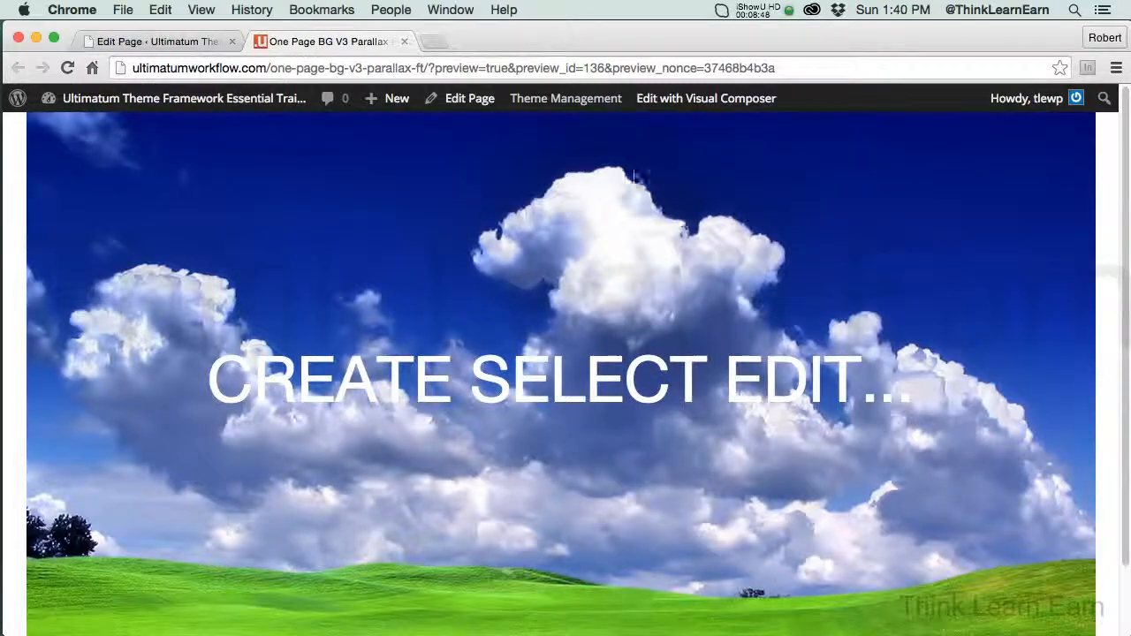
{"action": "left_click", "coordinate": [403, 43]}
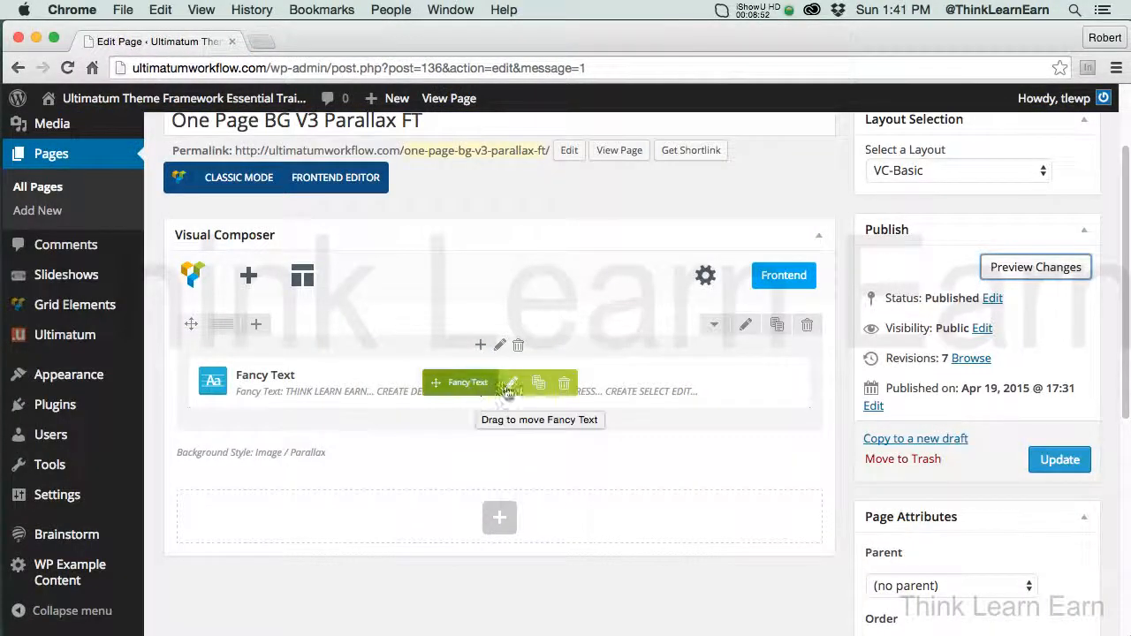
Step: Turn on Pause on Hover in the Fancy Text element's advanced settings
{"action": "left_click", "coordinate": [511, 383]}
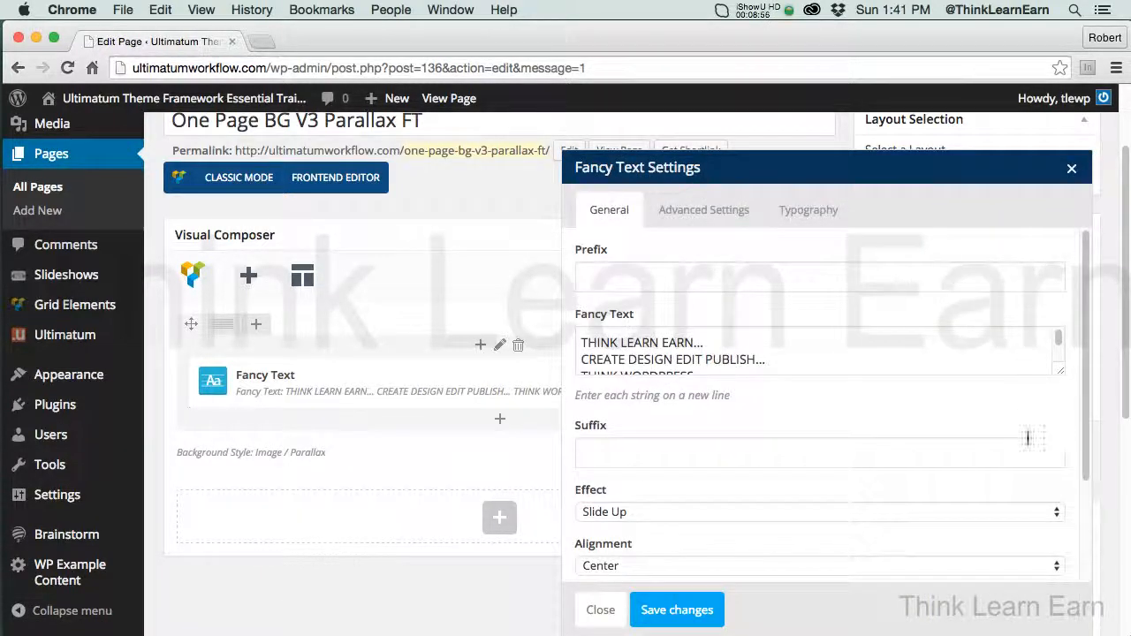
{"action": "scroll", "coordinate": [1090, 445], "scroll_direction": "down", "scroll_amount": 5}
{"action": "scroll", "coordinate": [1088, 449], "scroll_direction": "up", "scroll_amount": 5}
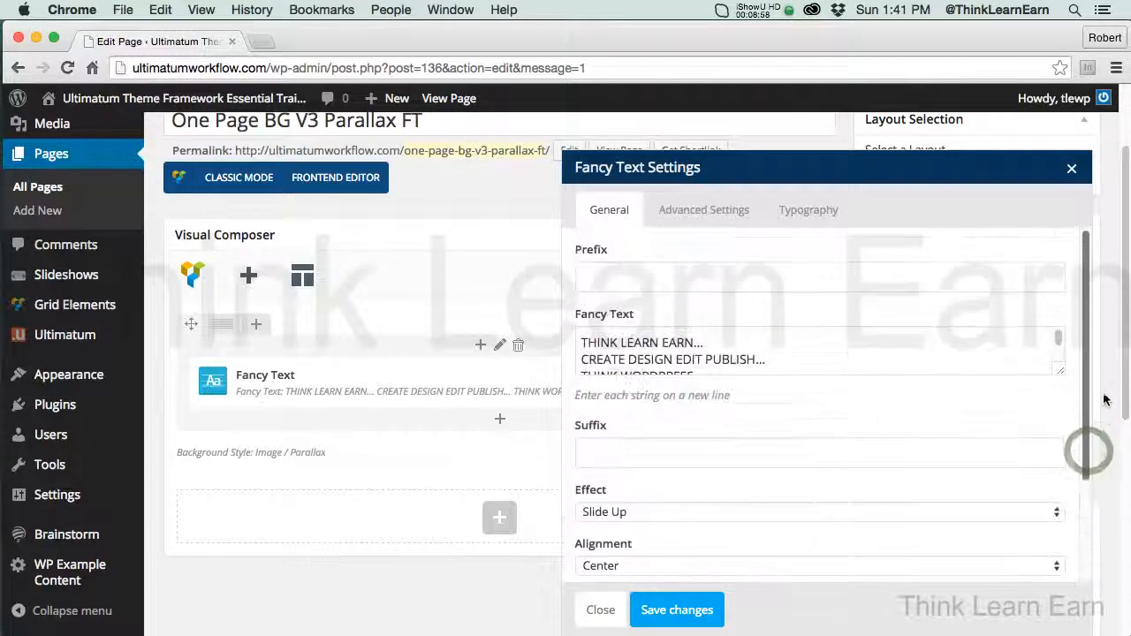
{"action": "left_click", "coordinate": [707, 212]}
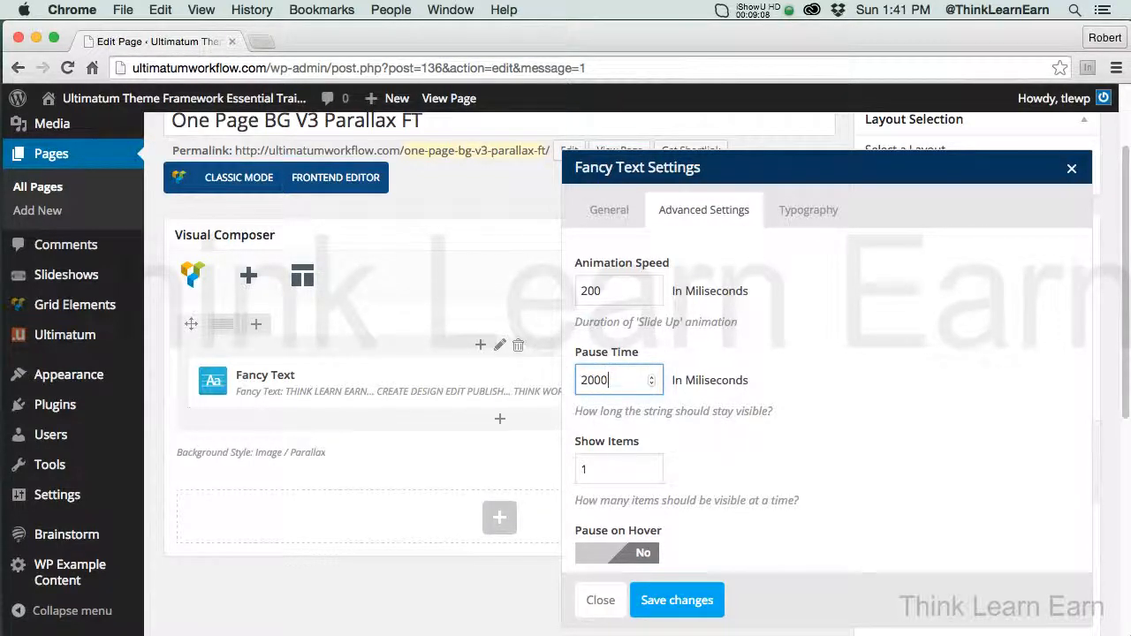
{"action": "left_click", "coordinate": [641, 469]}
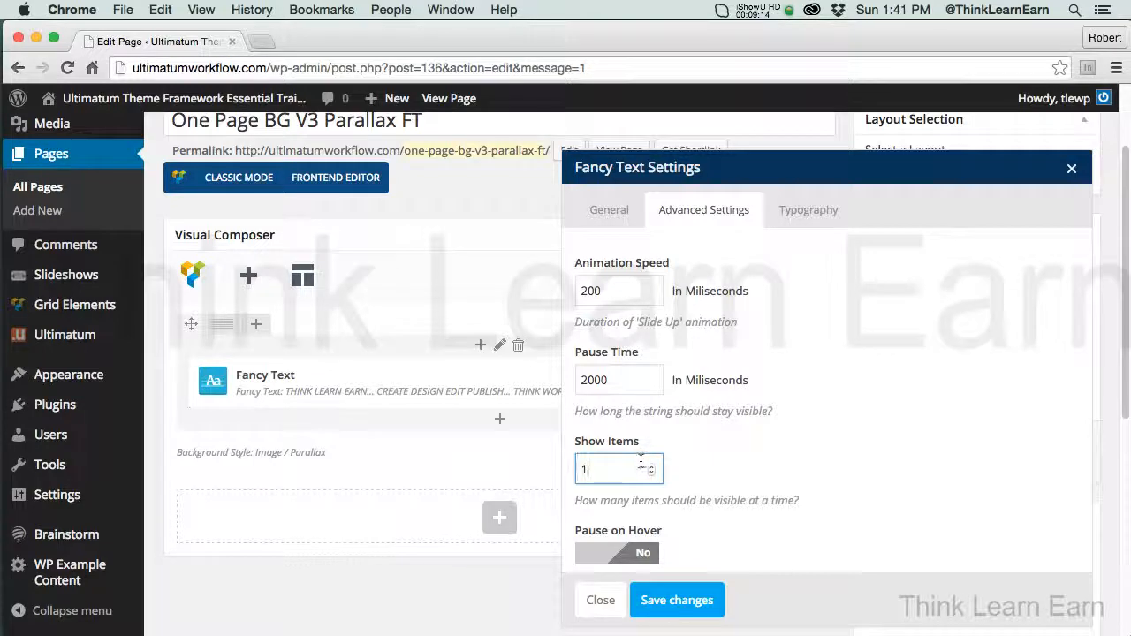
{"action": "left_click", "coordinate": [599, 559]}
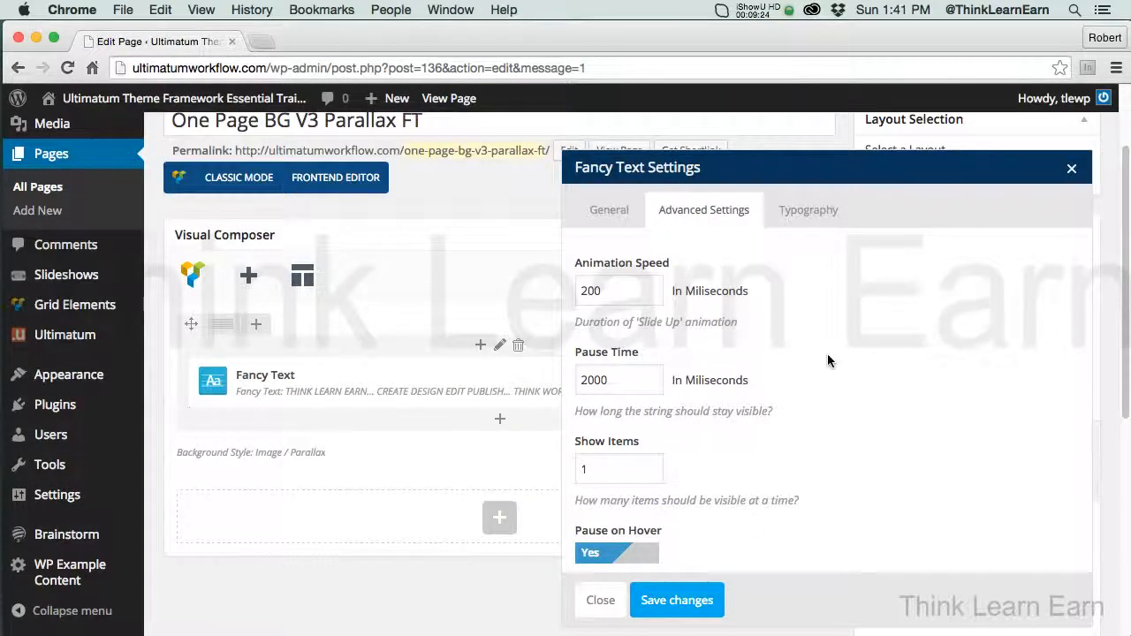
Step: Download the Google Fonts in the font manager and add Abril Fatface, ABeeZee, Acme and Actor to the font collection
{"action": "left_click", "coordinate": [809, 214]}
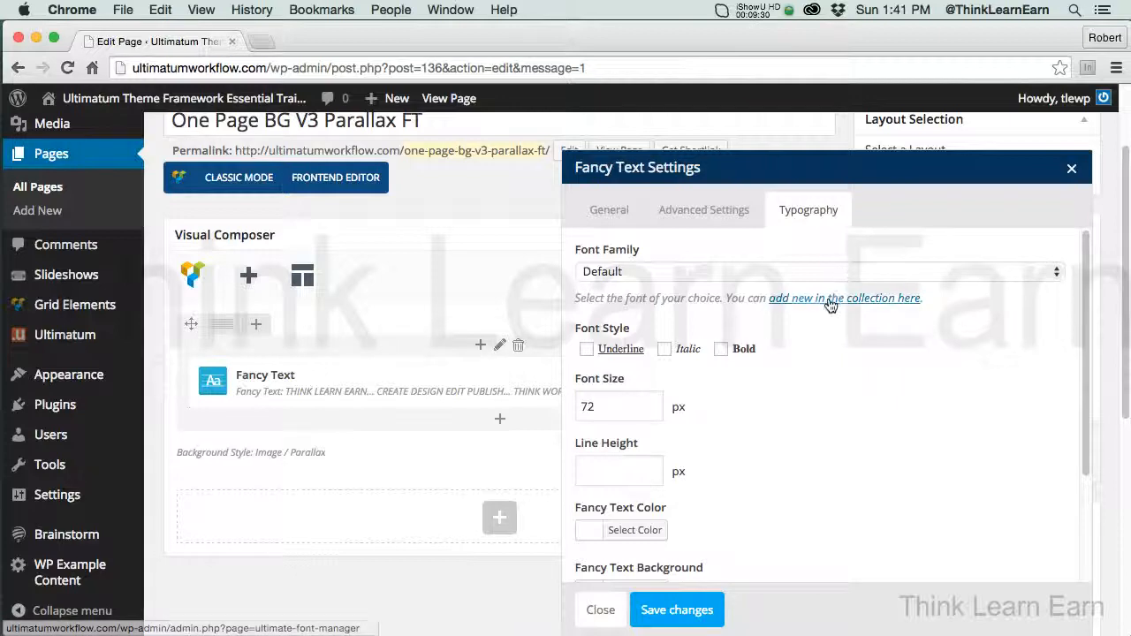
{"action": "left_click", "coordinate": [830, 300]}
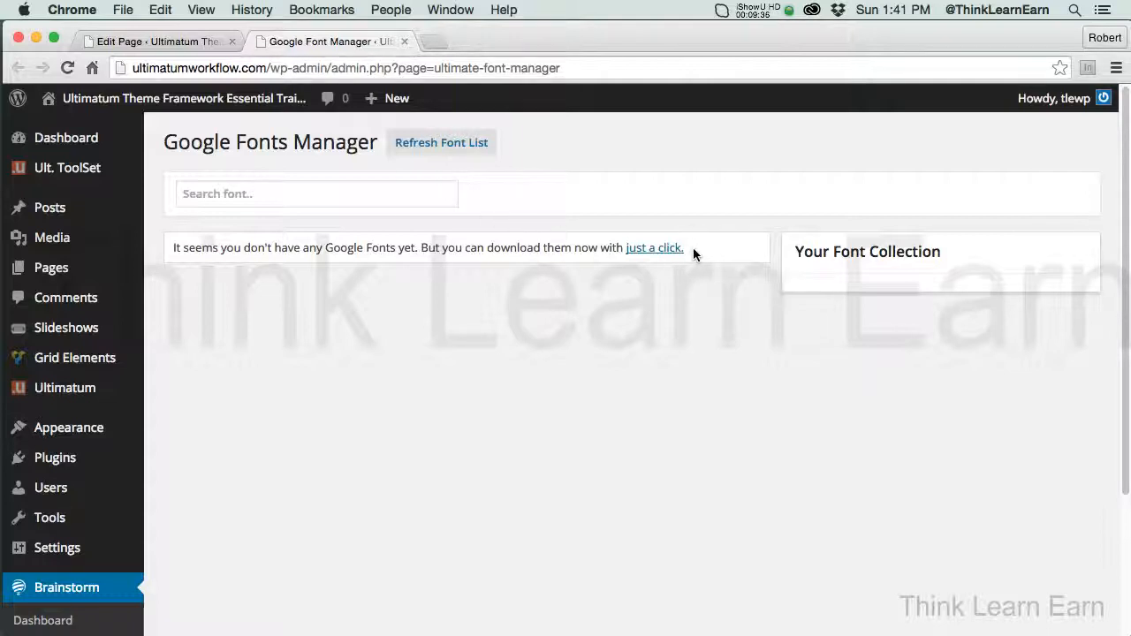
{"action": "left_click", "coordinate": [659, 251]}
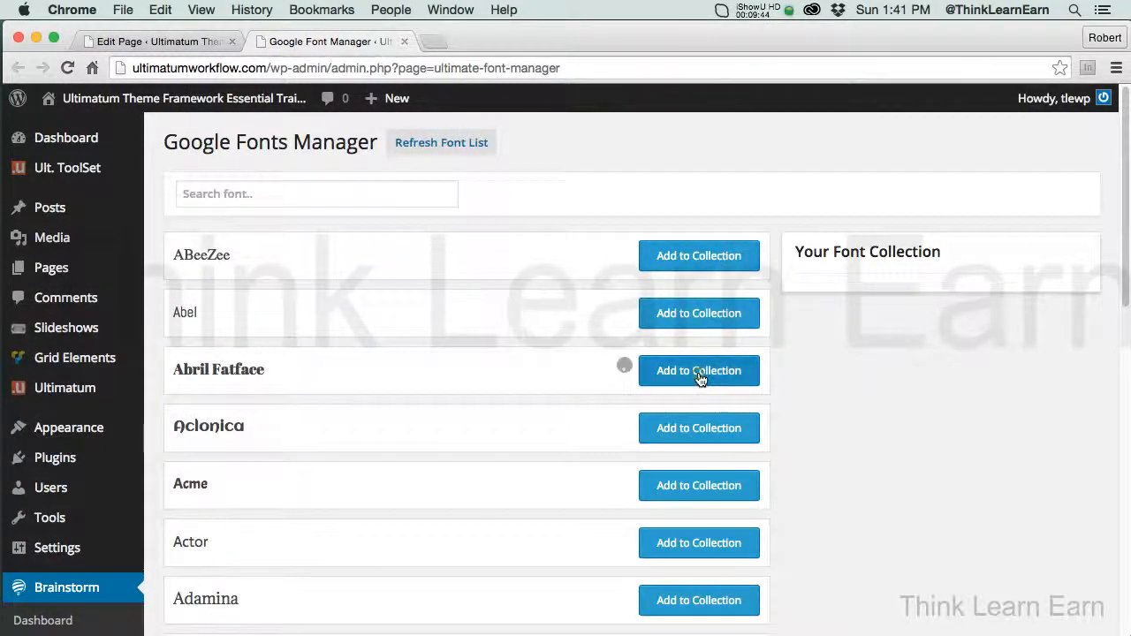
{"action": "left_click", "coordinate": [693, 256]}
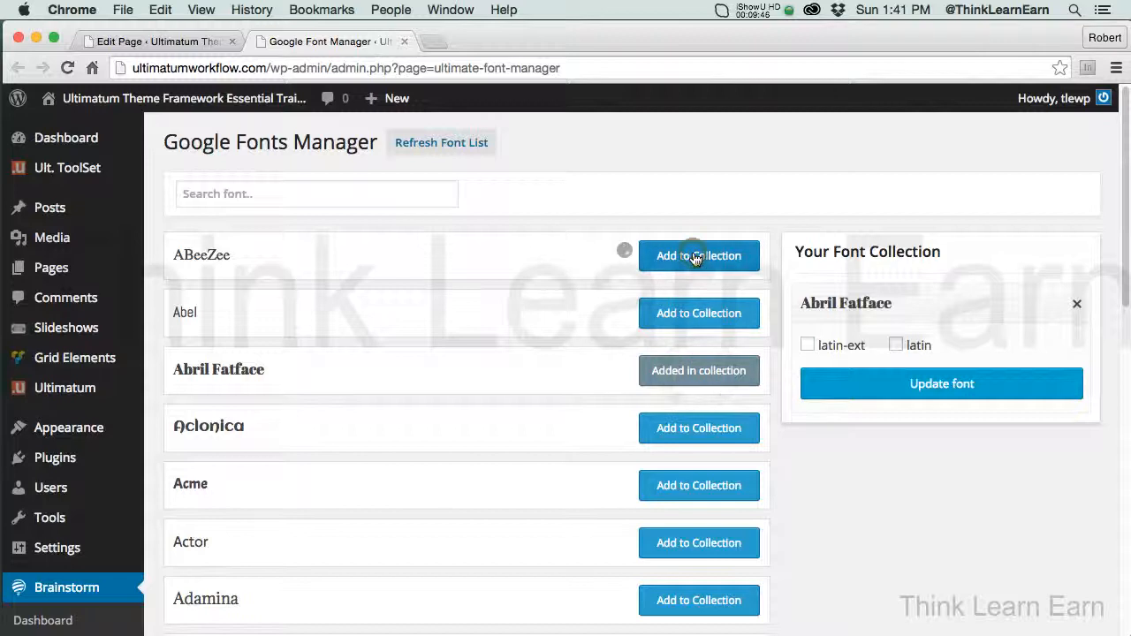
{"action": "left_click", "coordinate": [695, 488]}
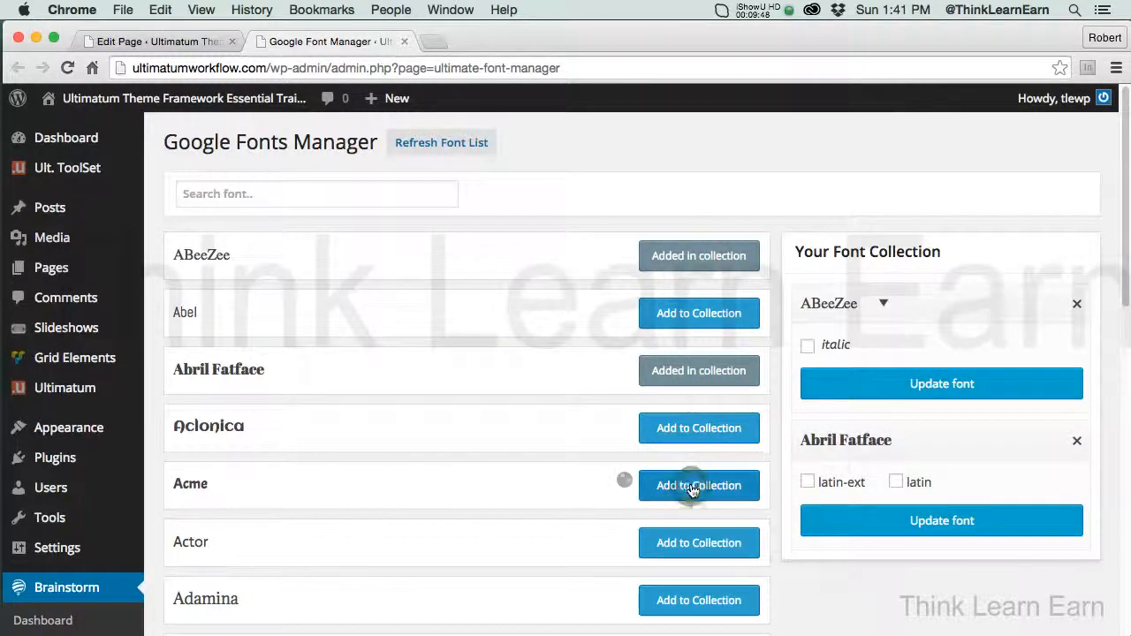
{"action": "left_click", "coordinate": [684, 541]}
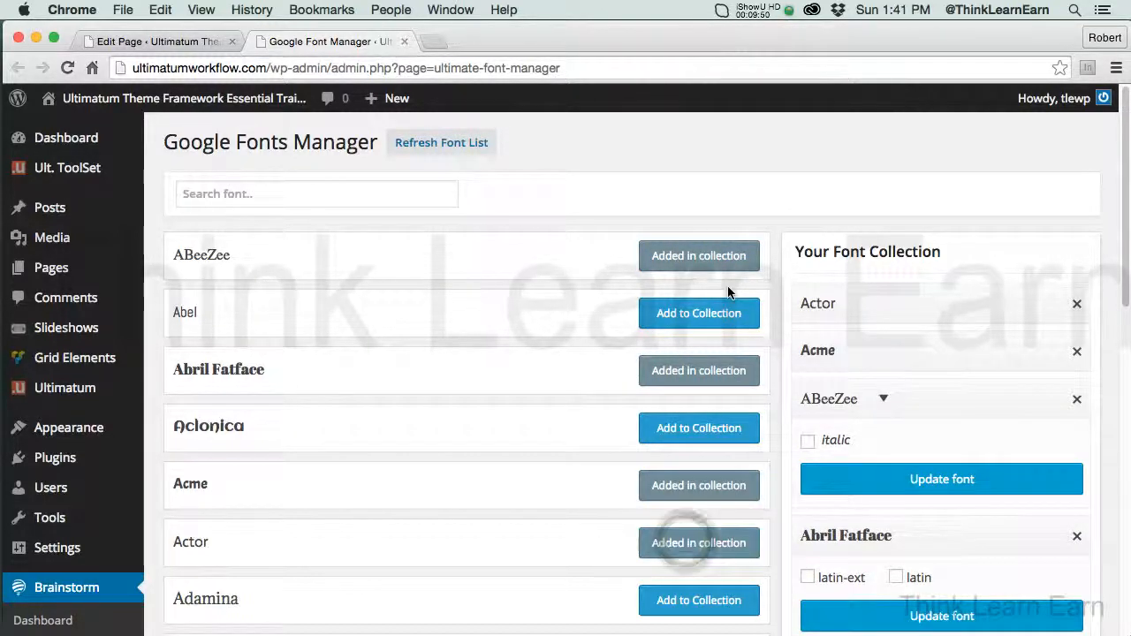
Step: Update the Abril Fatface font in the font collection and return to the page editor
{"action": "mouse_move", "coordinate": [1126, 296]}
{"action": "left_mouse_down"}
{"action": "mouse_move", "coordinate": [1128, 635]}
{"action": "mouse_move", "coordinate": [1127, 616]}
{"action": "left_mouse_up"}
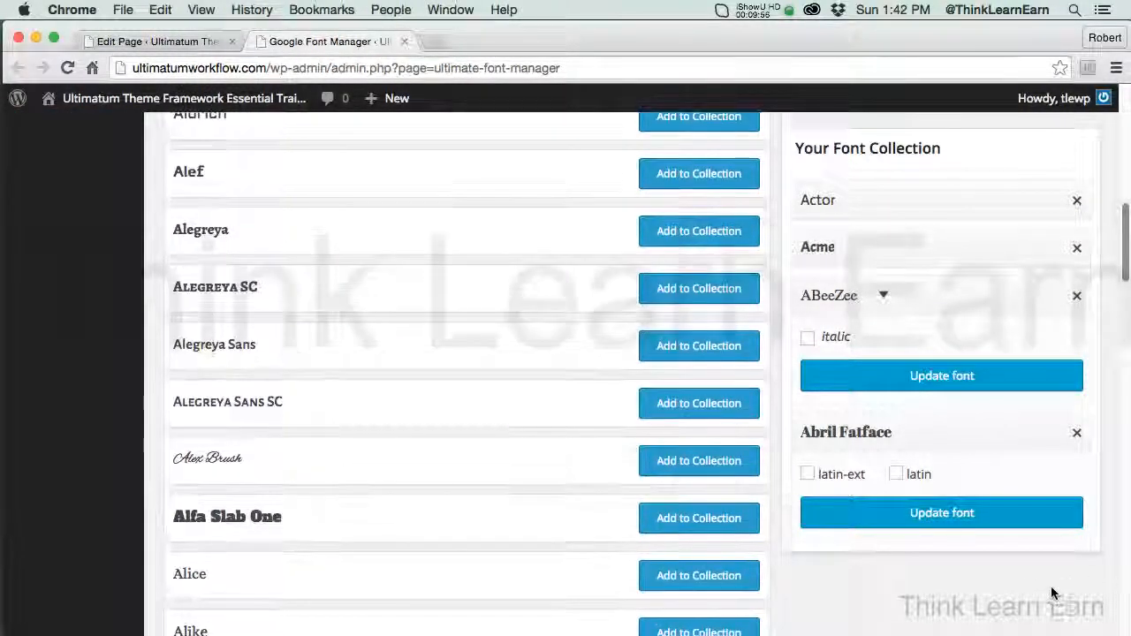
{"action": "left_click", "coordinate": [943, 514]}
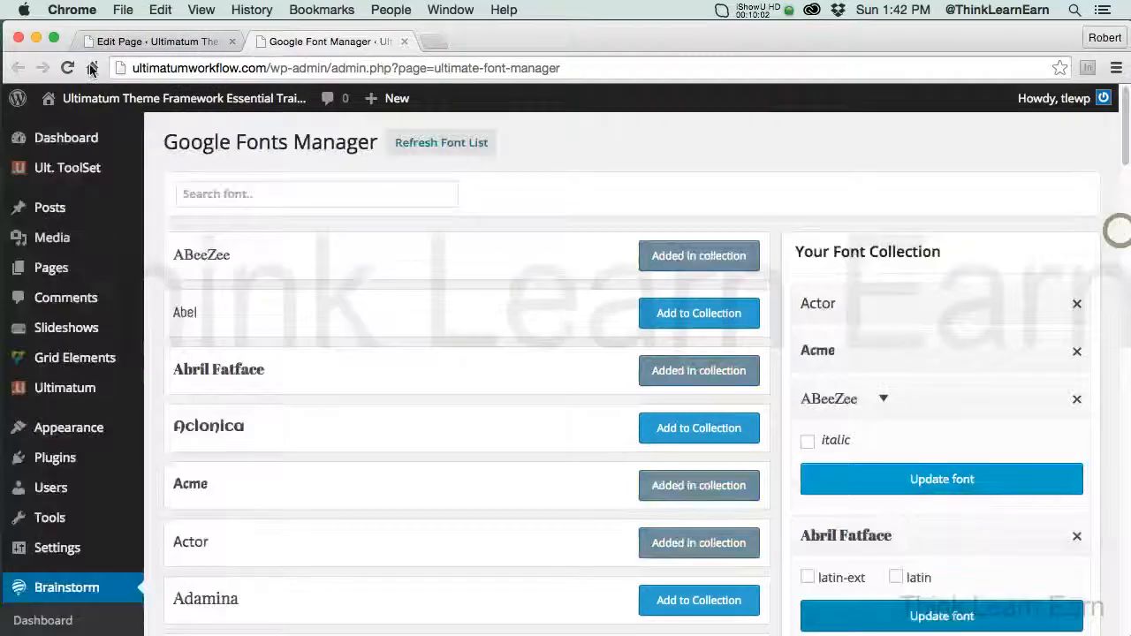
{"action": "left_click", "coordinate": [406, 42]}
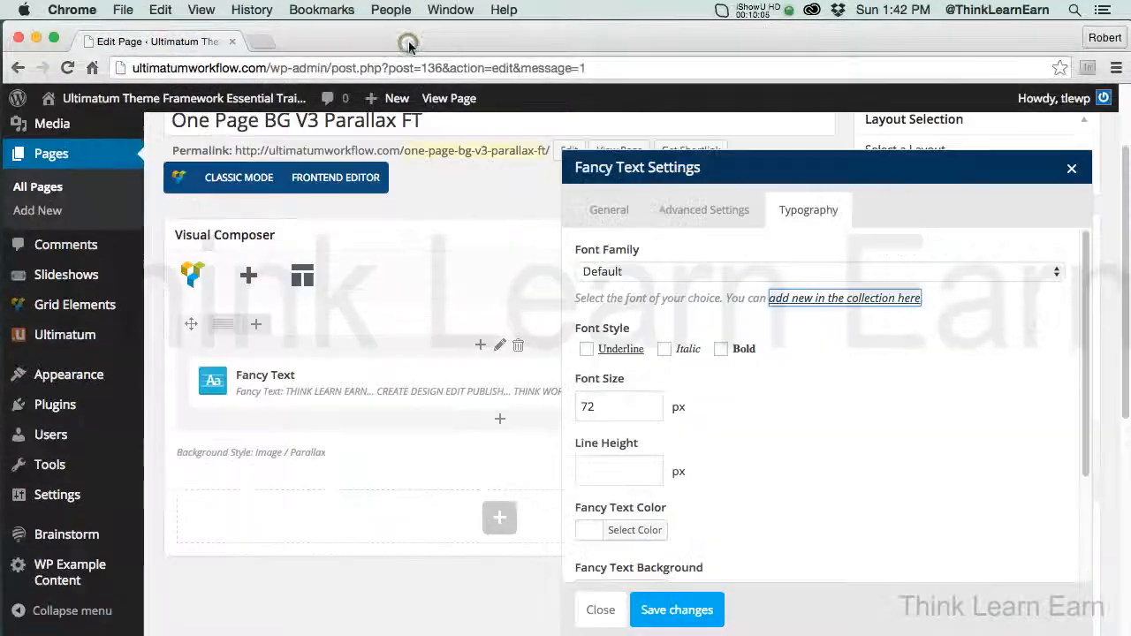
Step: Check the font family choices for the Fancy Text element and save its settings
{"action": "left_click", "coordinate": [909, 279]}
{"action": "left_click", "coordinate": [904, 271]}
{"action": "left_click", "coordinate": [698, 609]}
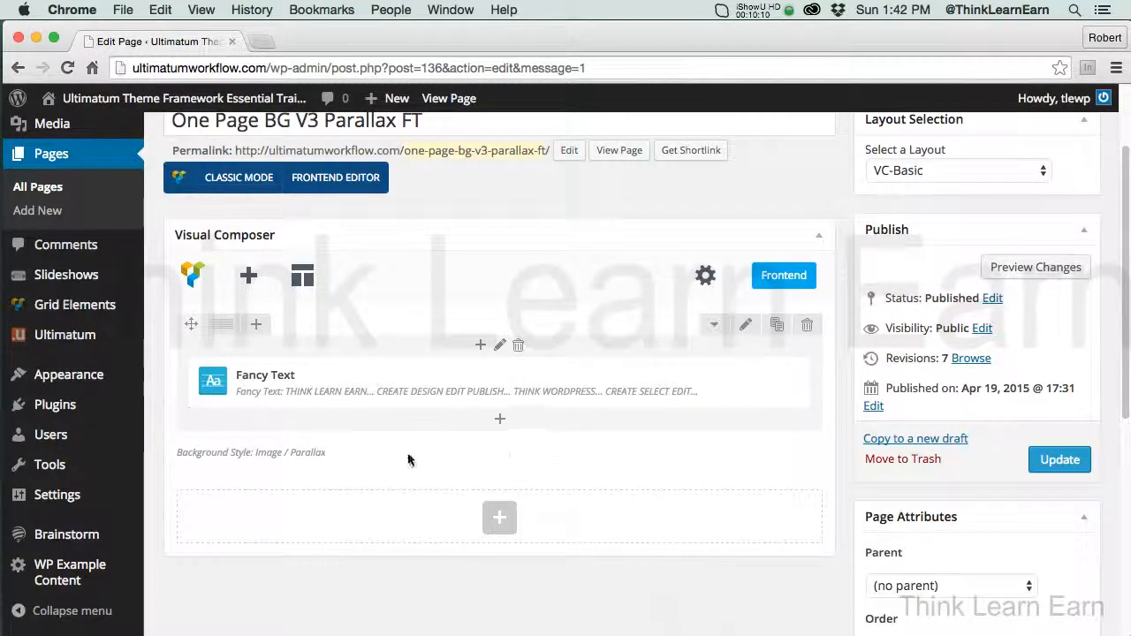
Step: Set the Fancy Text element's font family to Acme and save its settings
{"action": "mouse_move", "coordinate": [426, 397]}
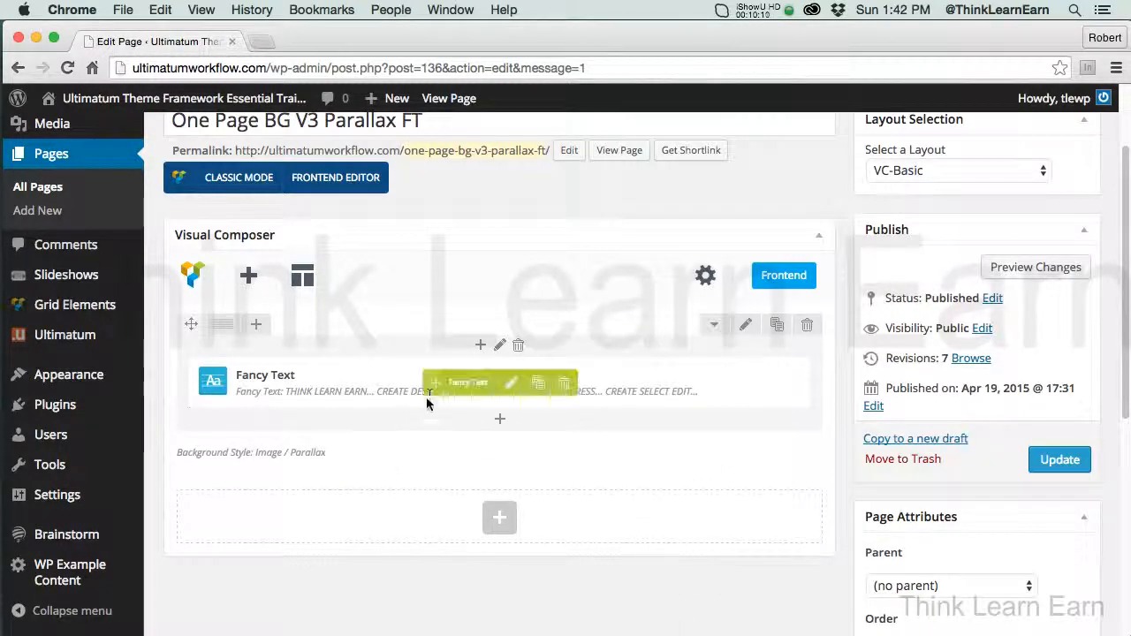
{"action": "left_click", "coordinate": [512, 385]}
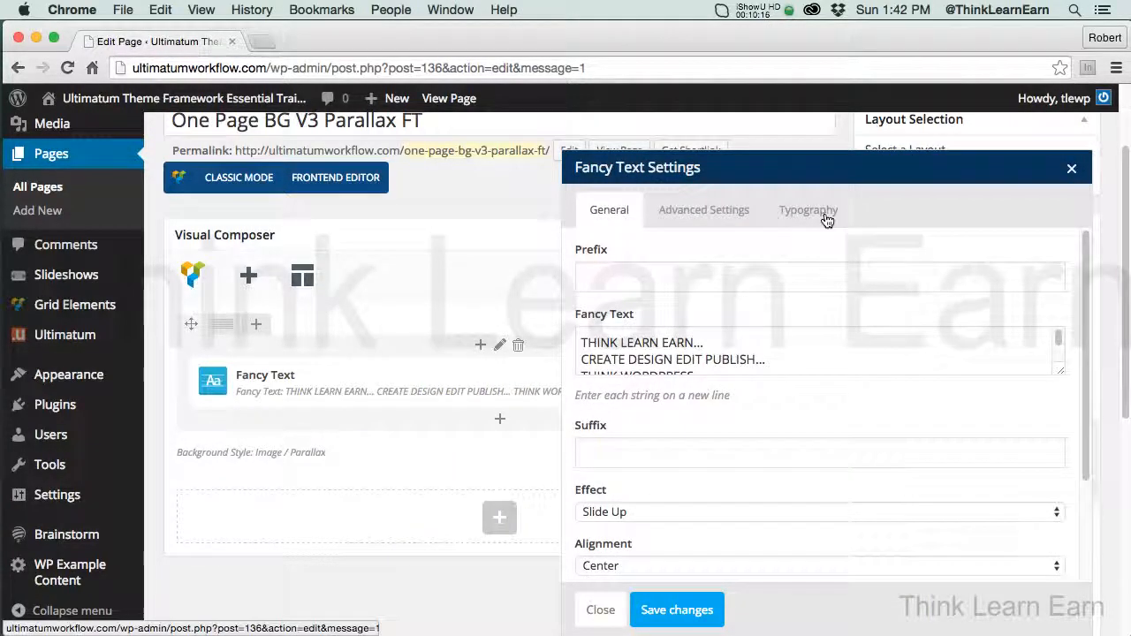
{"action": "left_click", "coordinate": [827, 218]}
{"action": "left_click", "coordinate": [840, 272]}
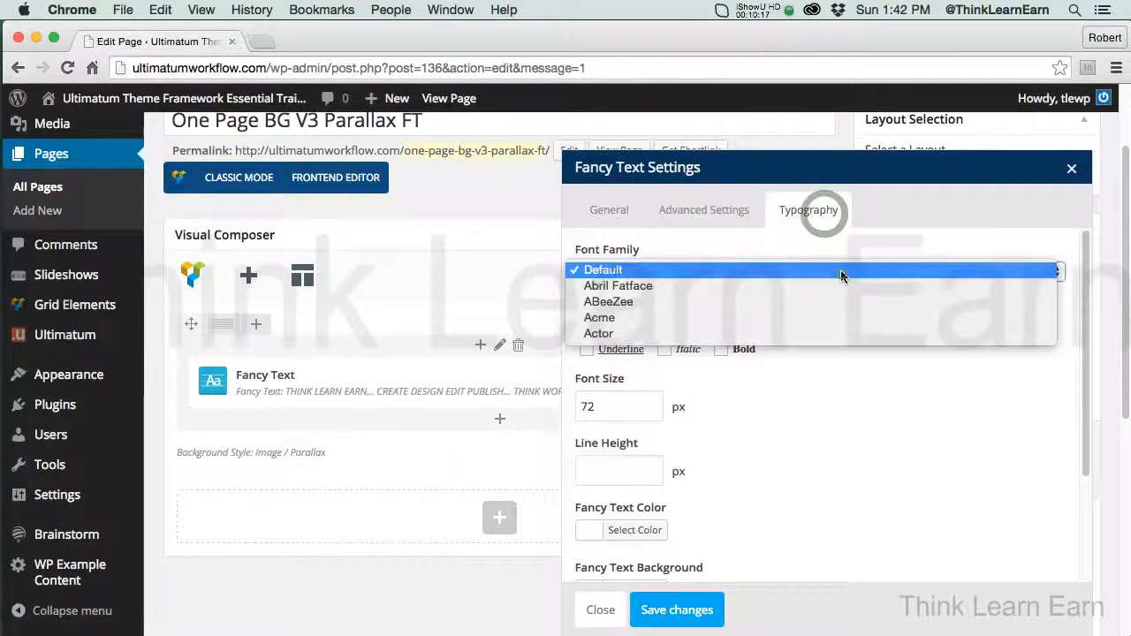
{"action": "left_click", "coordinate": [814, 318]}
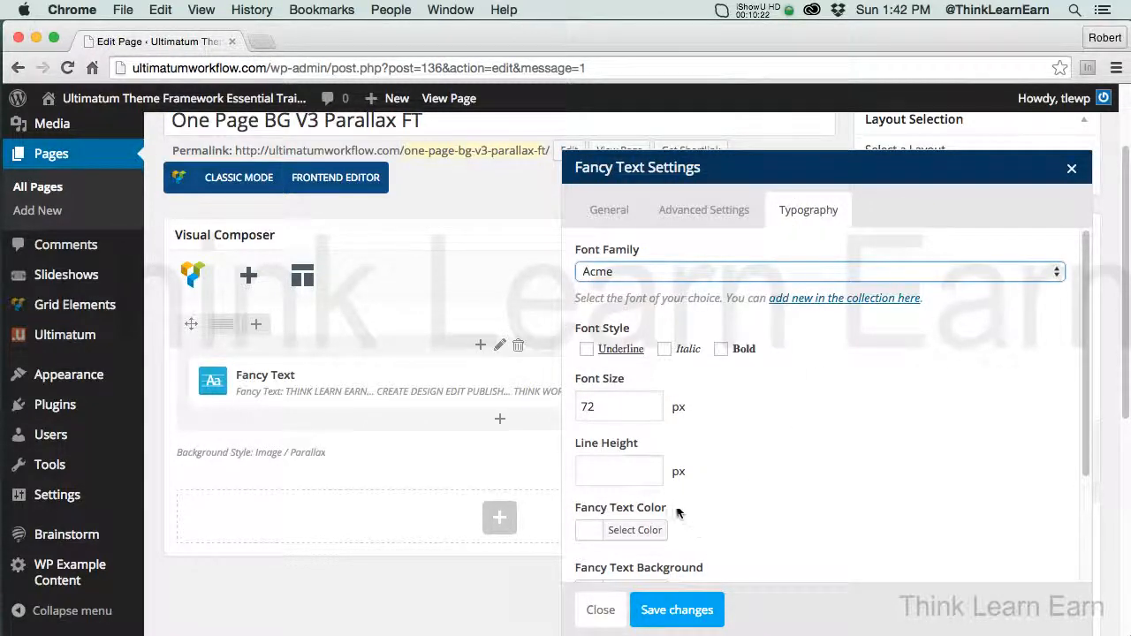
{"action": "left_click", "coordinate": [677, 610]}
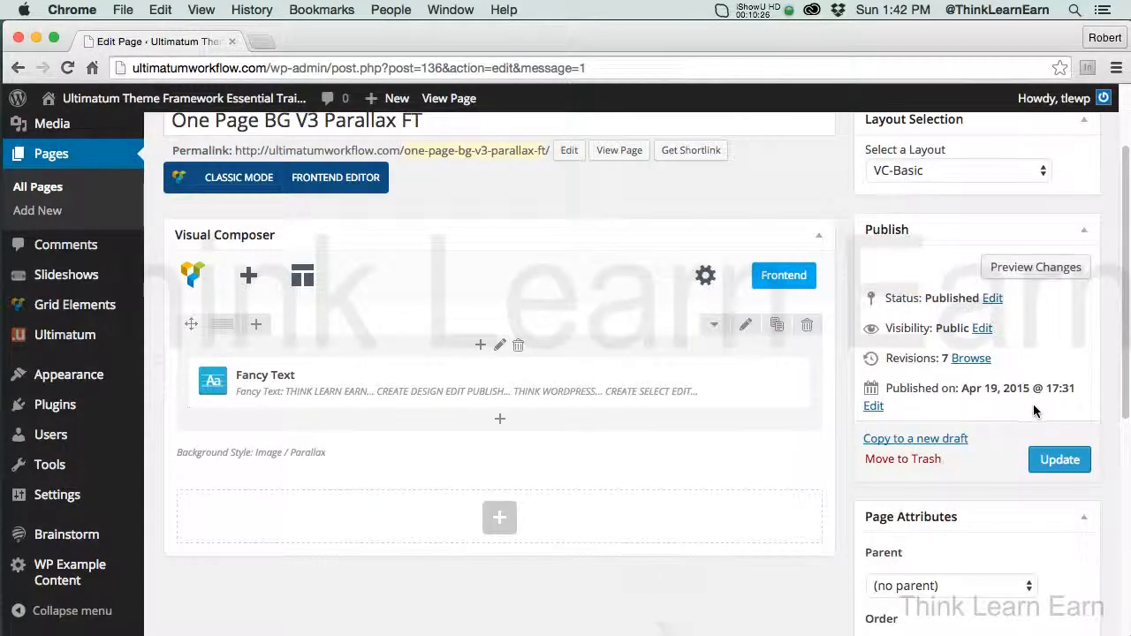
Step: Update the One Page BG V3 Parallax FT page and preview its changes
{"action": "left_click", "coordinate": [1056, 464]}
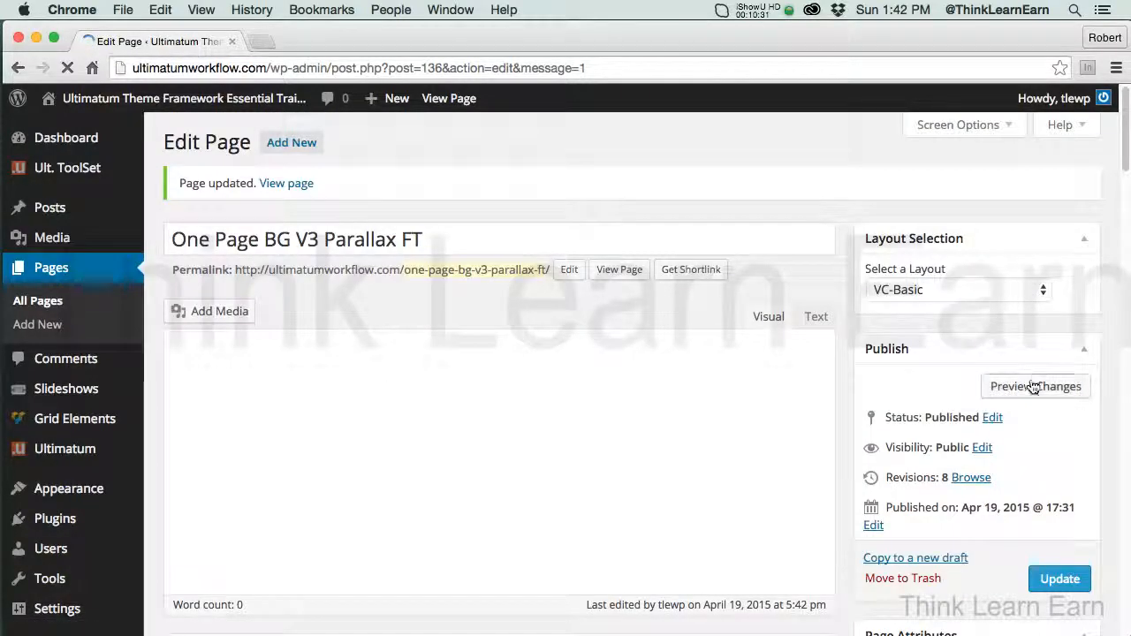
{"action": "left_click", "coordinate": [1030, 387]}
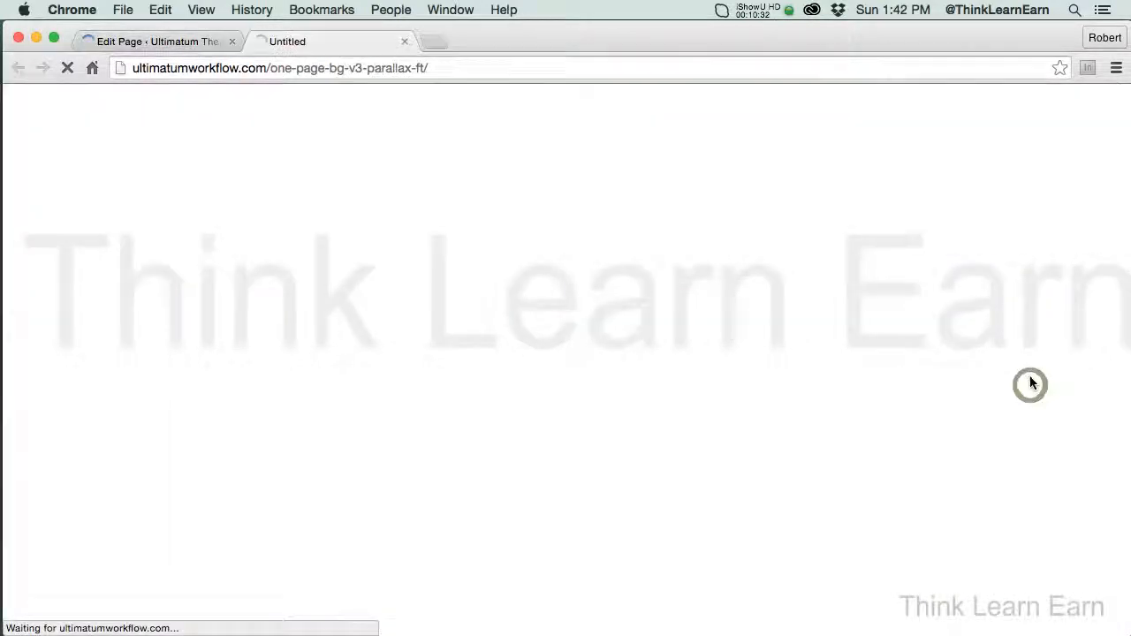